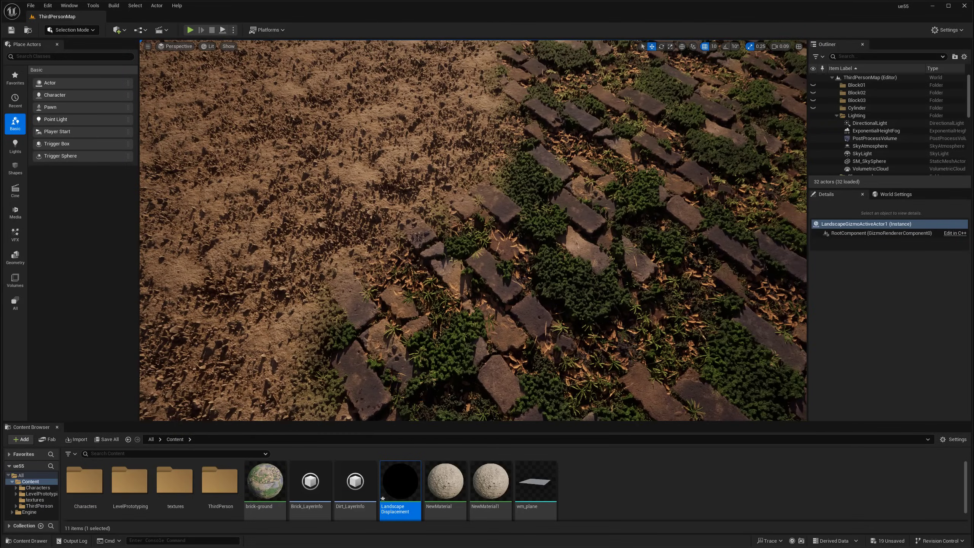
Fly the viewport over the brick patch and test plane to look at the dirt plane
{"action": "left_click_drag", "start_coordinate": [506, 271], "coordinate": [539, 154]}
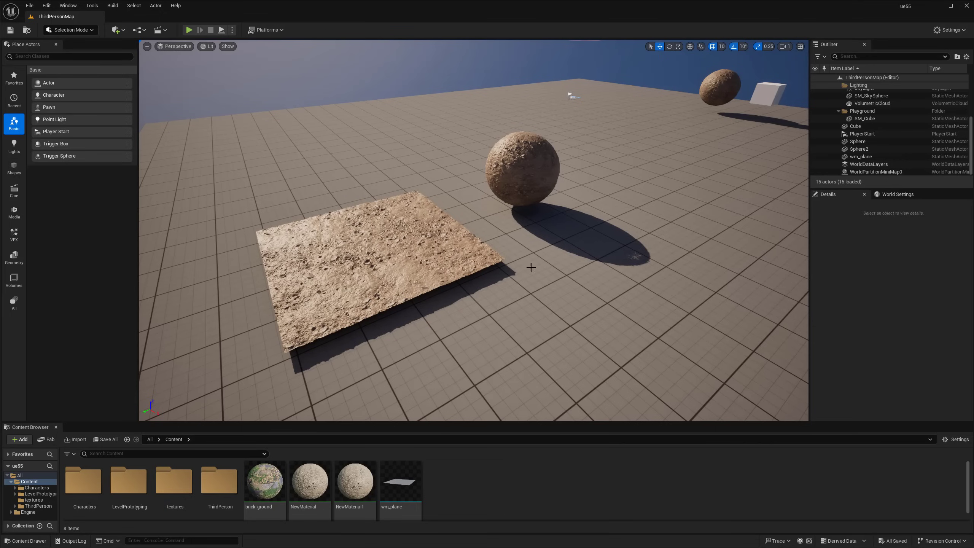
{"action": "middle_click_drag", "start_coordinate": [524, 270], "coordinate": [548, 265]}
{"action": "mouse_move", "coordinate": [530, 258]}
{"action": "right_mouse_down"}
{"action": "mouse_move", "coordinate": [533, 270]}
{"action": "mouse_move", "coordinate": [531, 257]}
{"action": "right_mouse_up"}
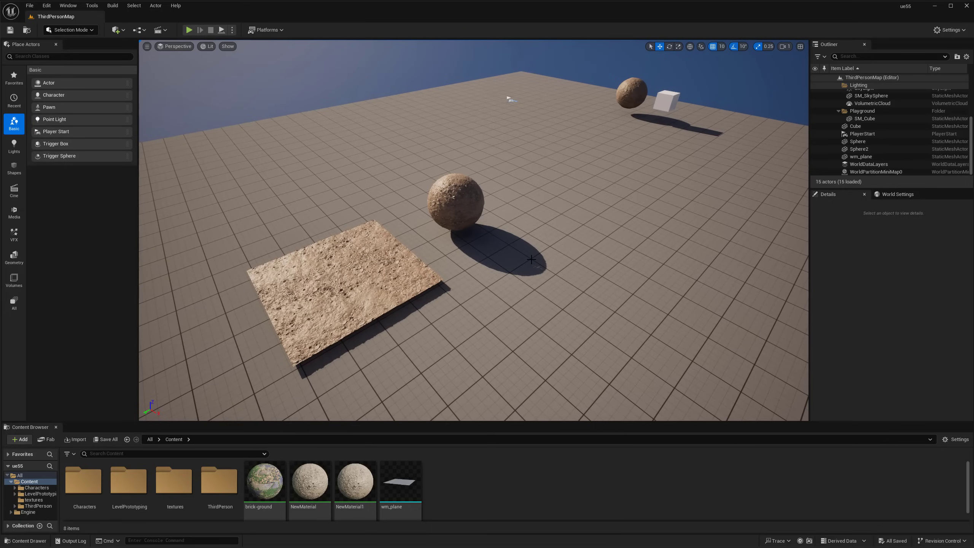
{"action": "mouse_move", "coordinate": [419, 256]}
{"action": "right_mouse_down"}
{"action": "mouse_move", "coordinate": [408, 261]}
{"action": "mouse_move", "coordinate": [419, 258]}
{"action": "right_mouse_up"}
{"action": "key", "text": "w"}
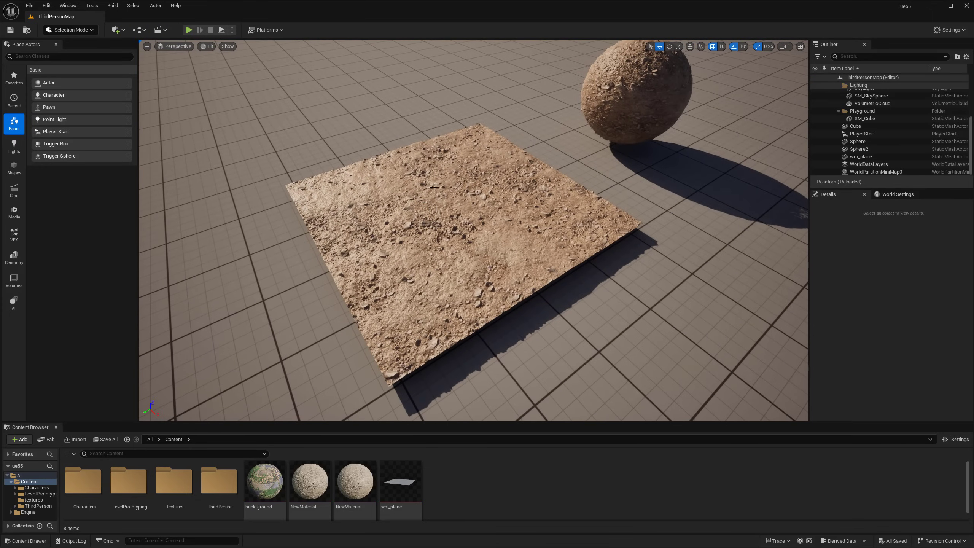
{"action": "scroll", "coordinate": [479, 234], "scroll_direction": "down", "scroll_amount": 2}
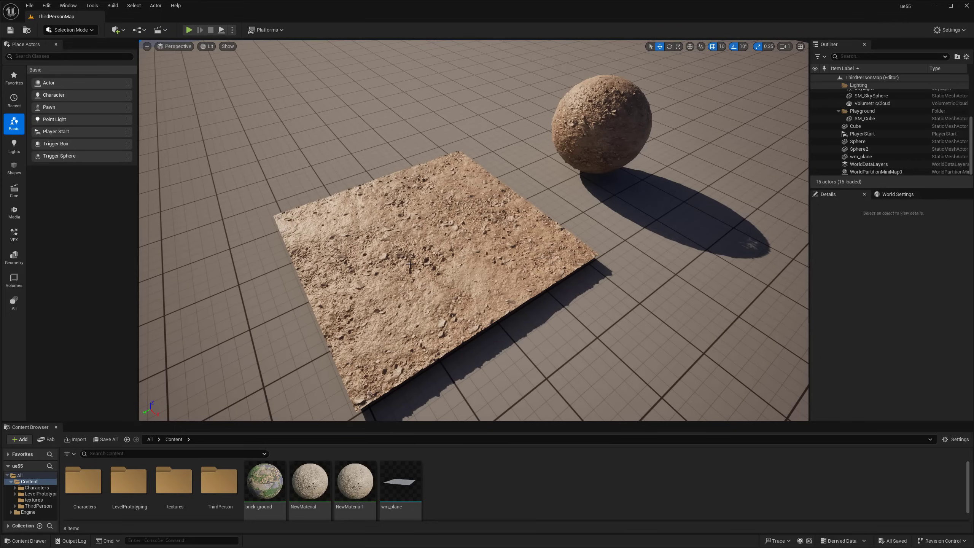
{"action": "mouse_move", "coordinate": [454, 259]}
{"action": "right_mouse_down"}
{"action": "mouse_move", "coordinate": [520, 224]}
{"action": "mouse_move", "coordinate": [496, 222]}
{"action": "mouse_move", "coordinate": [452, 270]}
{"action": "right_mouse_up"}
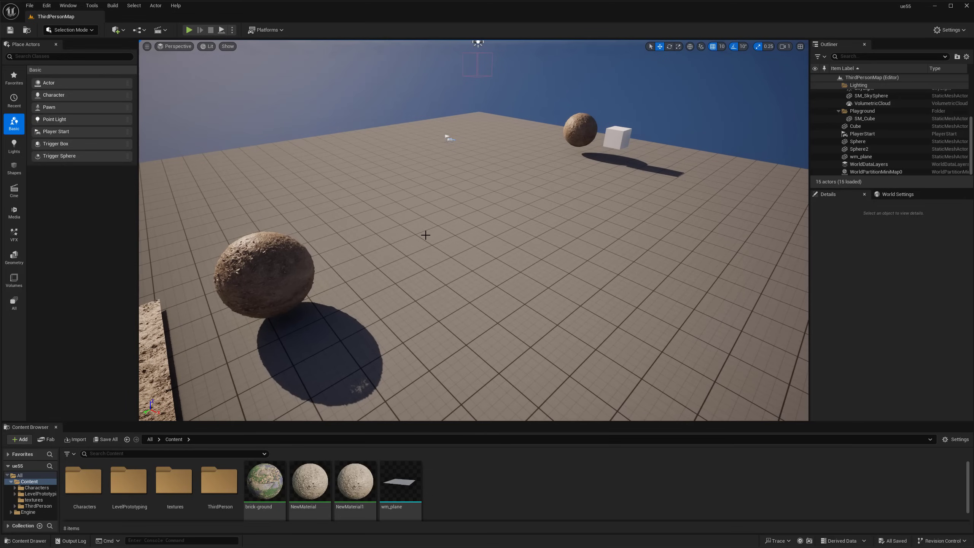
Switch to Landscape mode and create a new landscape from the preview grid
{"action": "left_click", "coordinate": [70, 30]}
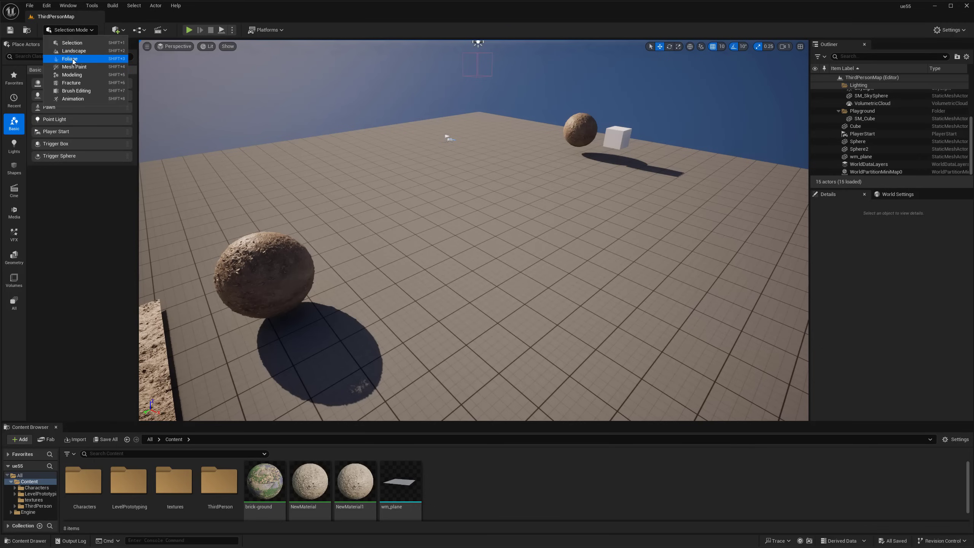
{"action": "left_click", "coordinate": [74, 51]}
{"action": "right_click_drag", "start_coordinate": [486, 222], "coordinate": [401, 226]}
{"action": "key", "text": "s"}
{"action": "key", "text": "w"}
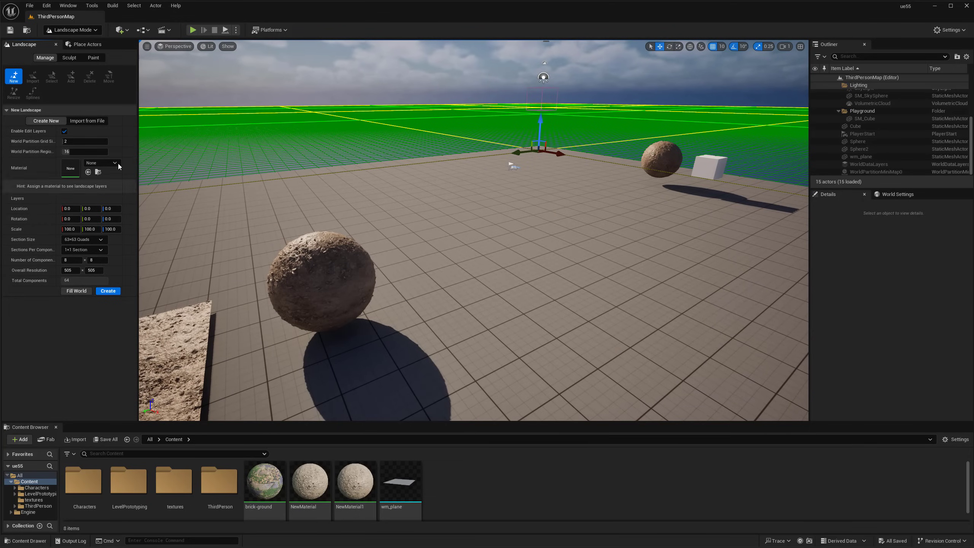
{"action": "left_click", "coordinate": [107, 291]}
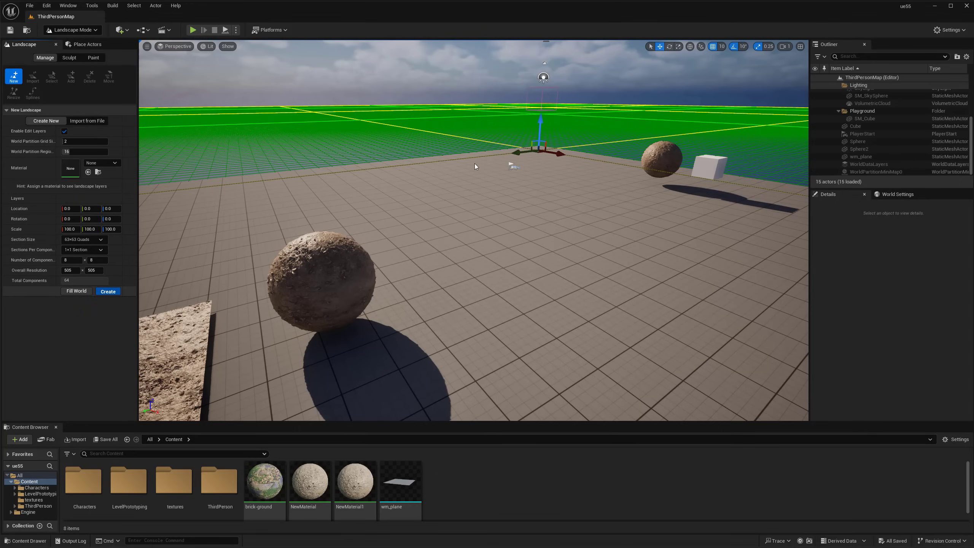
{"action": "left_click", "coordinate": [105, 292]}
Sculpt a test mound on the new landscape, then undo it
{"action": "mouse_move", "coordinate": [432, 268]}
{"action": "right_mouse_down"}
{"action": "mouse_move", "coordinate": [552, 269]}
{"action": "mouse_move", "coordinate": [418, 261]}
{"action": "mouse_move", "coordinate": [504, 265]}
{"action": "right_mouse_up"}
{"action": "key", "text": "d"}
{"action": "key", "text": "s"}
{"action": "mouse_move", "coordinate": [544, 176]}
{"action": "left_mouse_down"}
{"action": "mouse_move", "coordinate": [500, 206]}
{"action": "mouse_move", "coordinate": [543, 197]}
{"action": "mouse_move", "coordinate": [500, 185]}
{"action": "mouse_move", "coordinate": [402, 192]}
{"action": "left_mouse_up"}
{"action": "key", "text": "ctrl+z"}
Open the landscape Paint tab, then return to Selection Mode
{"action": "middle_click_drag", "start_coordinate": [456, 192], "coordinate": [443, 237]}
{"action": "middle_click_drag", "start_coordinate": [486, 167], "coordinate": [439, 183]}
{"action": "mouse_move", "coordinate": [437, 181]}
{"action": "right_mouse_down"}
{"action": "mouse_move", "coordinate": [330, 181]}
{"action": "mouse_move", "coordinate": [470, 183]}
{"action": "mouse_move", "coordinate": [334, 188]}
{"action": "mouse_move", "coordinate": [278, 201]}
{"action": "mouse_move", "coordinate": [218, 188]}
{"action": "mouse_move", "coordinate": [214, 214]}
{"action": "mouse_move", "coordinate": [374, 187]}
{"action": "right_mouse_up"}
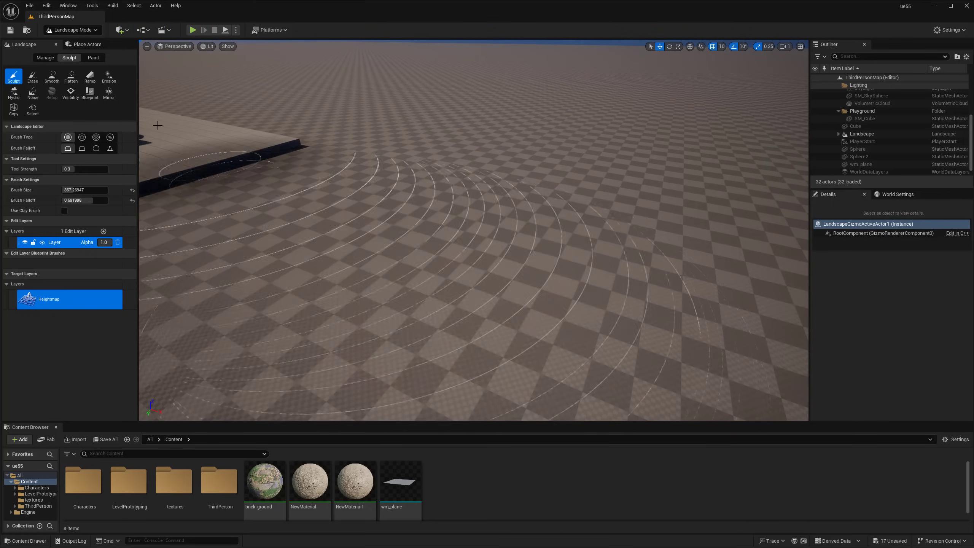
{"action": "left_click", "coordinate": [94, 58]}
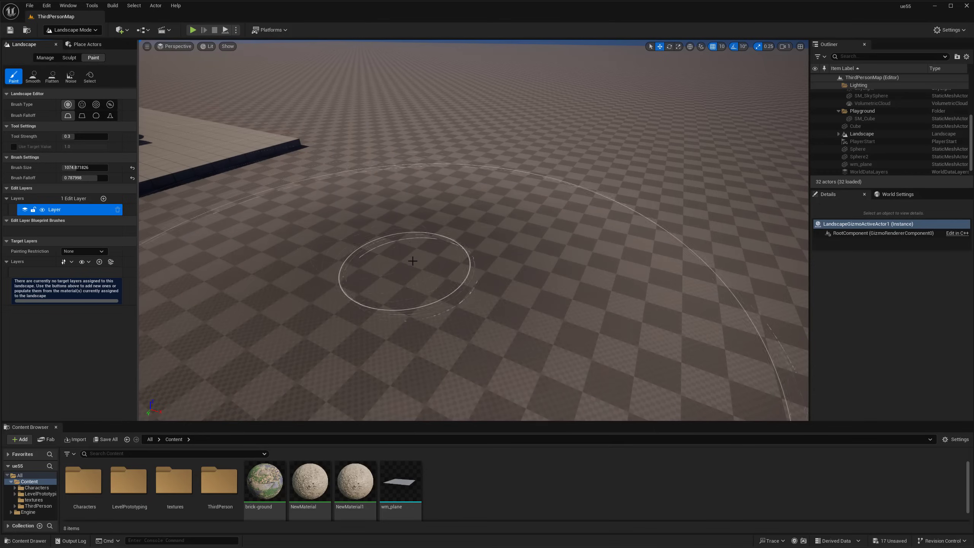
{"action": "left_click", "coordinate": [72, 30]}
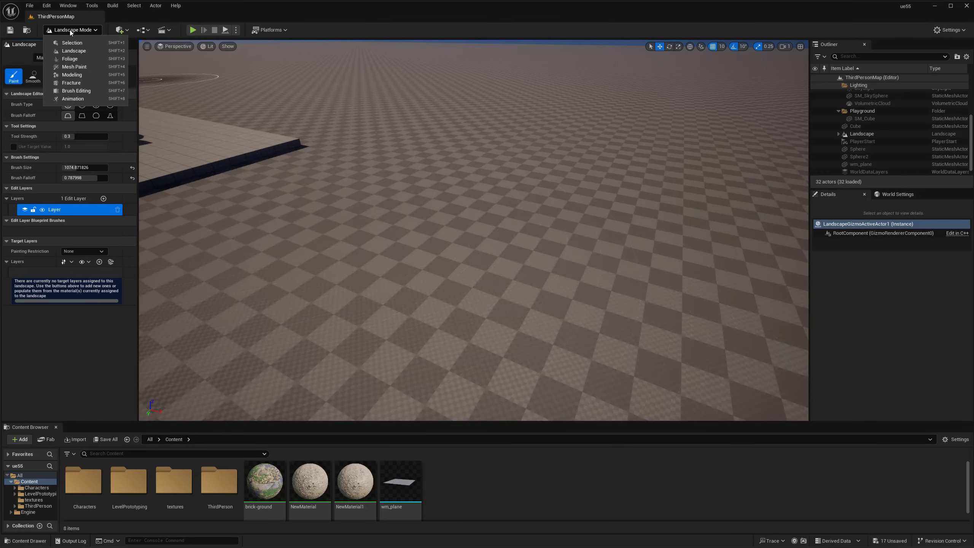
{"action": "left_click", "coordinate": [71, 43]}
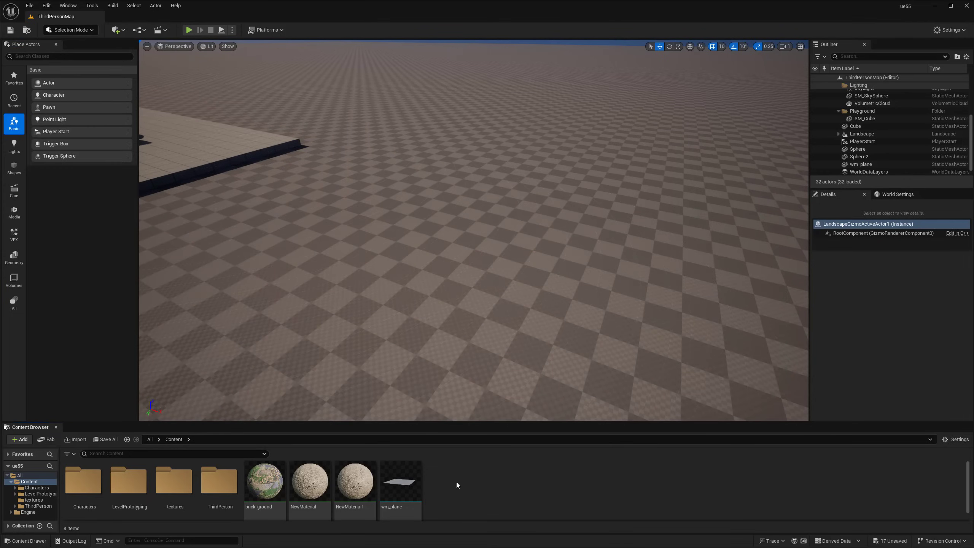
Create a Material asset named LandscapeDisplacement in the Content Browser and open it in the Material Editor
{"action": "right_click", "coordinate": [491, 478]}
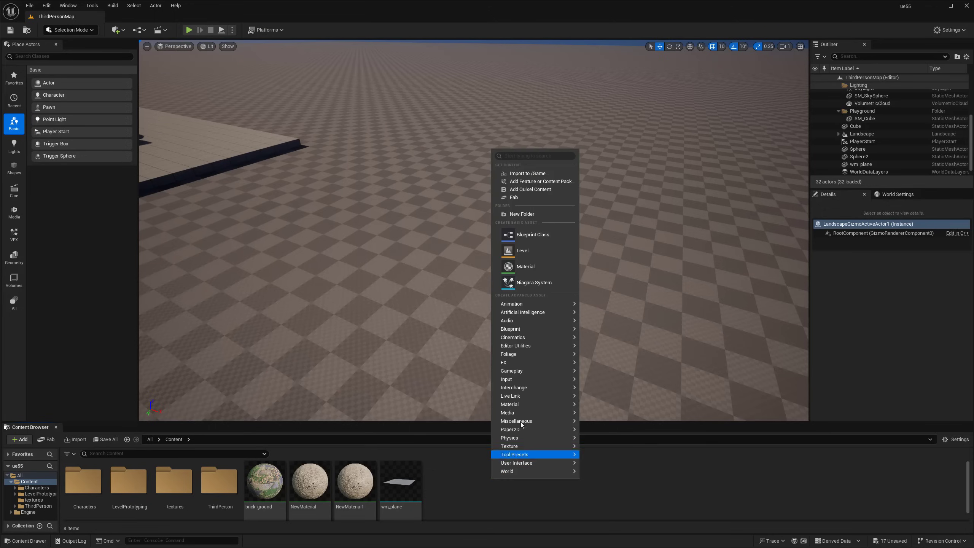
{"action": "left_click", "coordinate": [520, 267]}
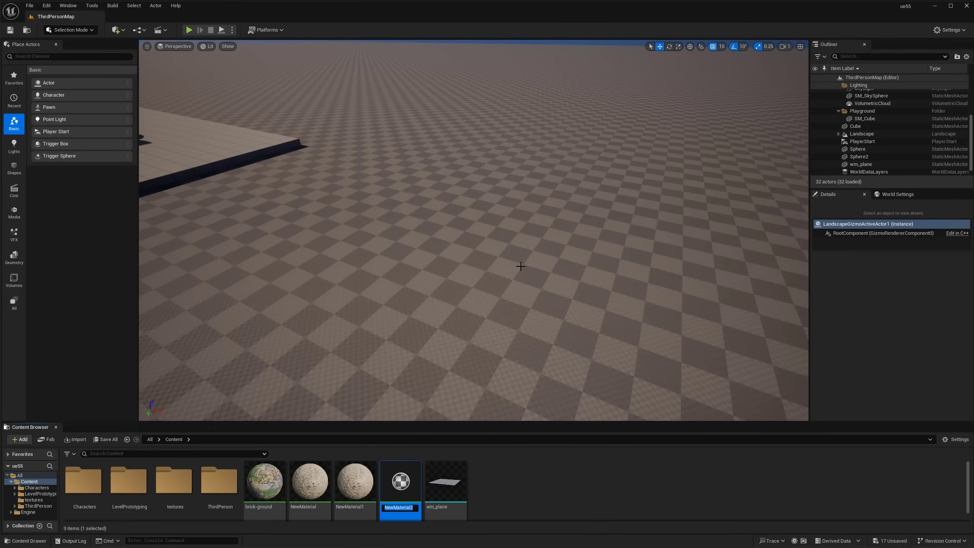
{"action": "type", "text": "Landscape"}
{"action": "type", "text": "Displ"}
{"action": "type", "text": "acement"}
{"action": "key", "text": "Return"}
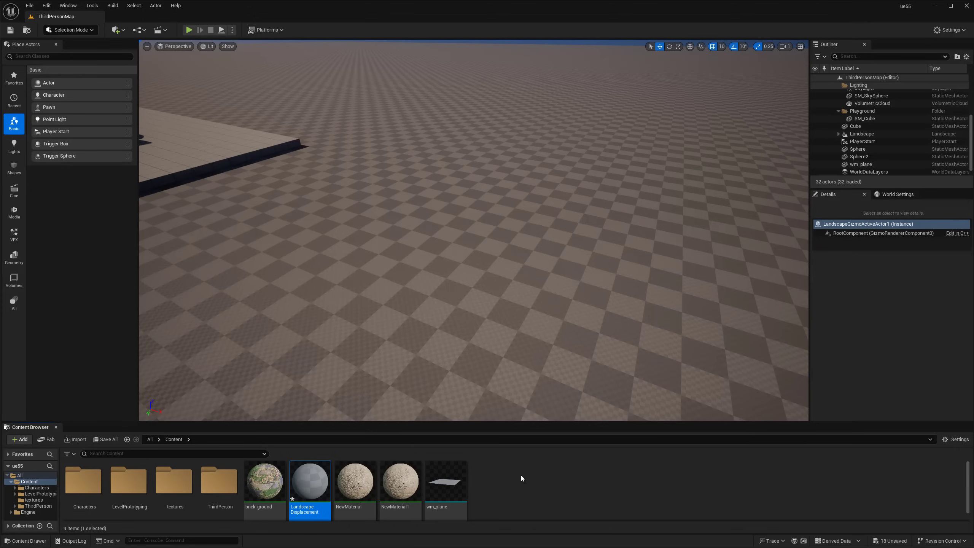
{"action": "double_click", "coordinate": [307, 487]}
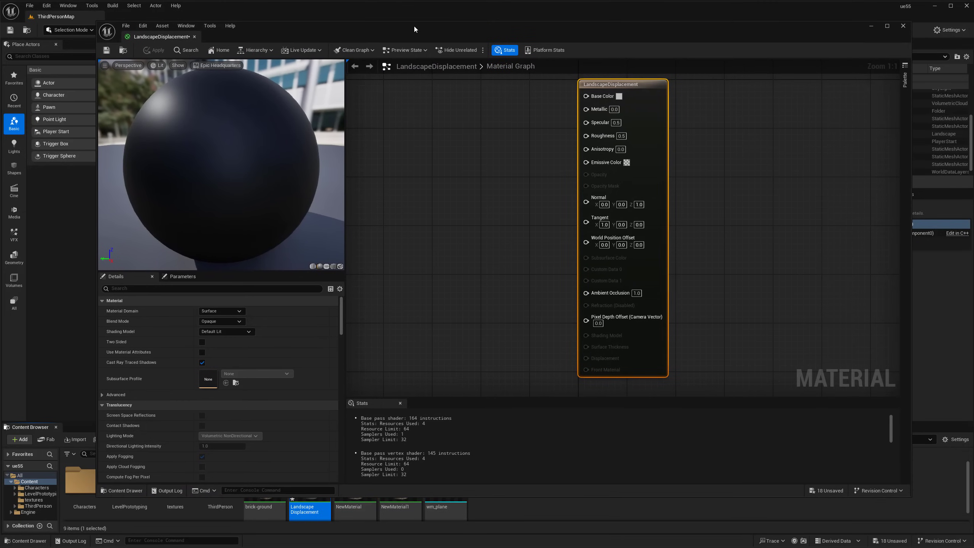
Add a LandscapeLayerBlend node to the LandscapeDisplacement graph and select it
{"action": "scroll", "coordinate": [477, 232], "scroll_direction": "down", "scroll_amount": 2}
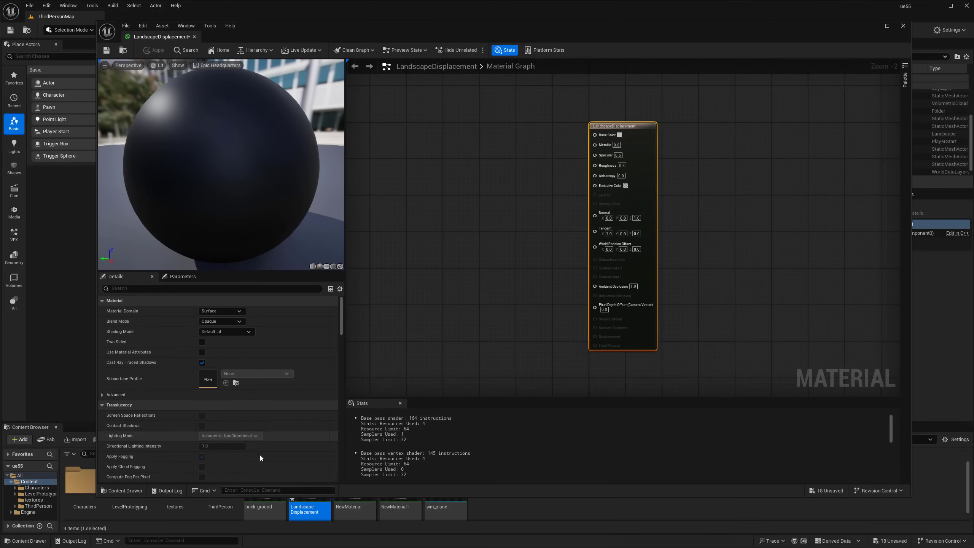
{"action": "left_click_drag", "start_coordinate": [250, 497], "coordinate": [254, 448]}
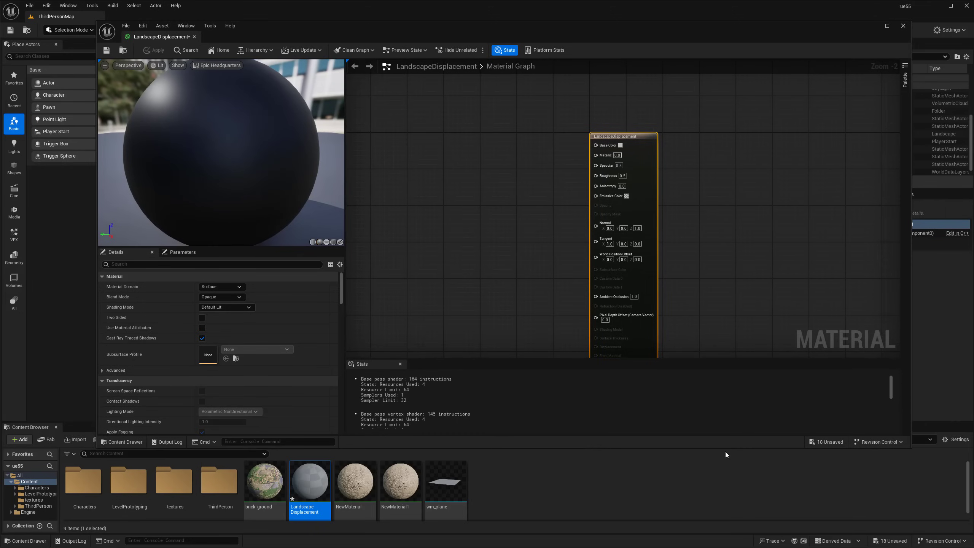
{"action": "left_click_drag", "start_coordinate": [725, 451], "coordinate": [725, 498]}
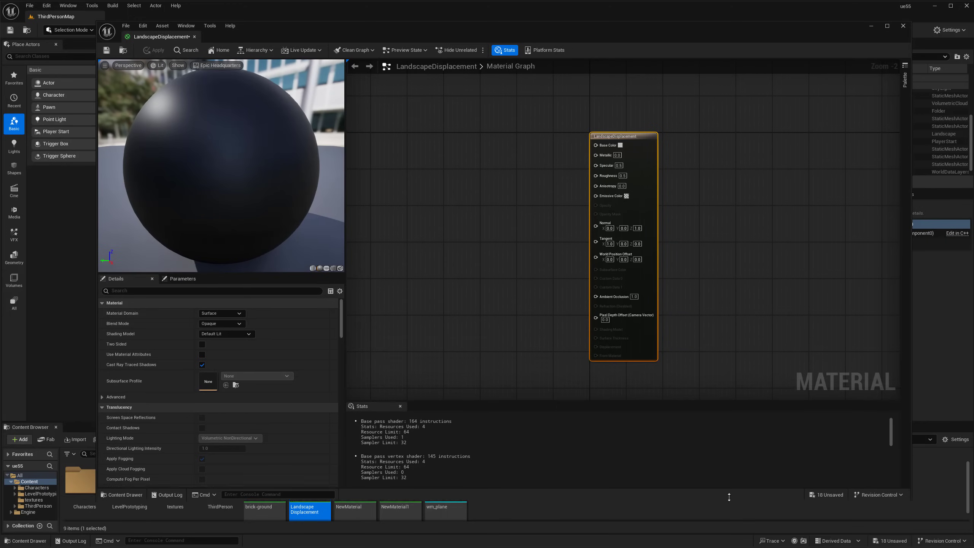
{"action": "right_click", "coordinate": [462, 234]}
{"action": "type", "text": "lan"}
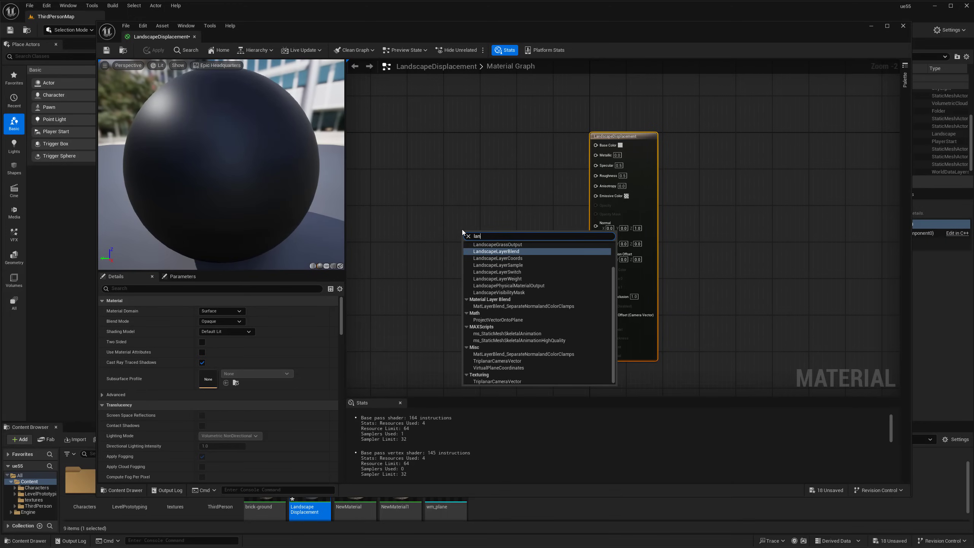
{"action": "left_click", "coordinate": [499, 251]}
{"action": "right_click", "coordinate": [475, 179]}
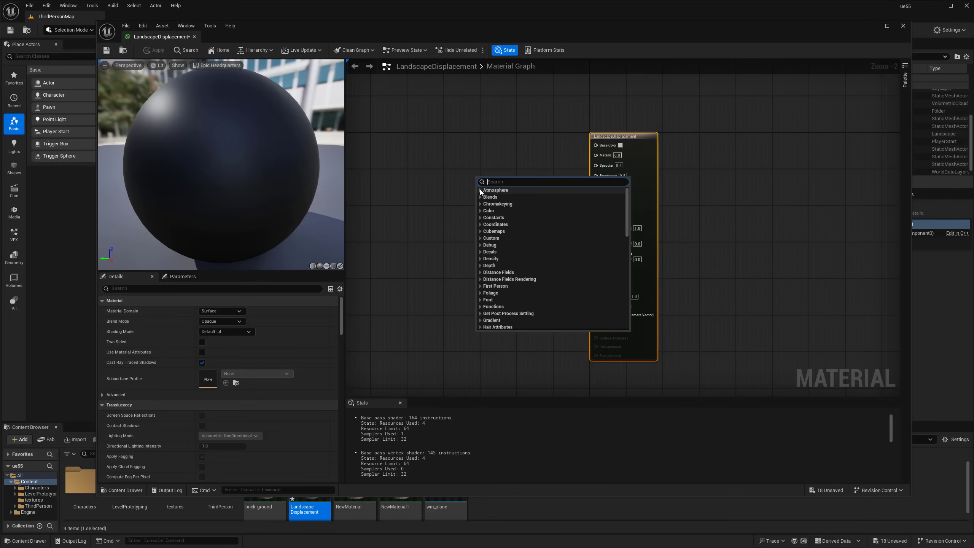
{"action": "type", "text": "land"}
{"action": "left_click", "coordinate": [510, 210]}
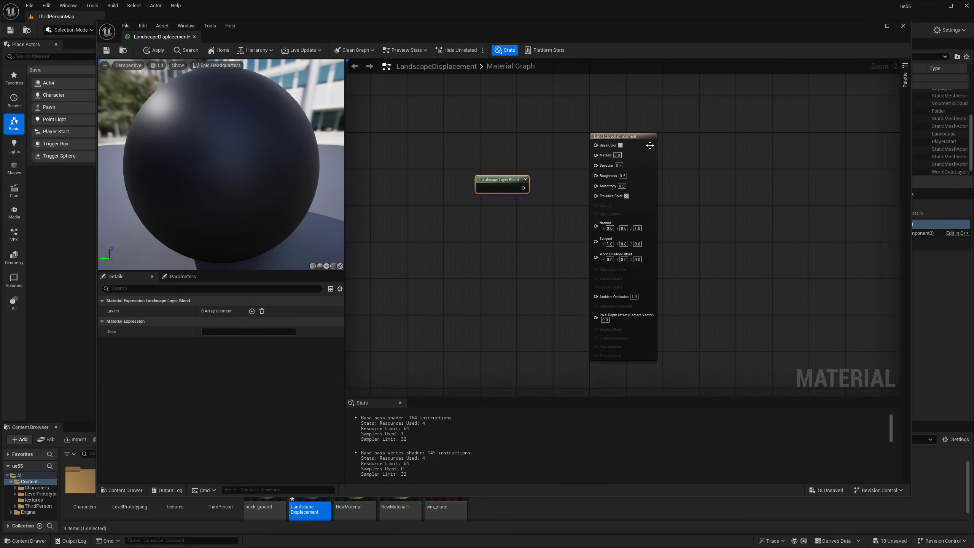
{"action": "left_click_drag", "start_coordinate": [651, 148], "coordinate": [707, 139]}
{"action": "left_click", "coordinate": [510, 181]}
{"action": "scroll", "coordinate": [517, 167], "scroll_direction": "up", "scroll_amount": 2}
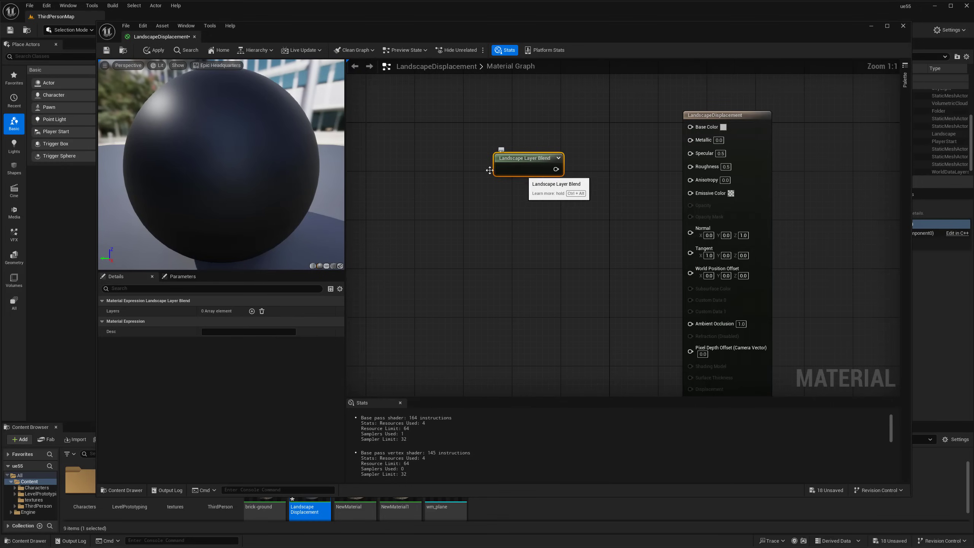
Add two layers to the blend node and name them Dirt and Brick
{"action": "left_click", "coordinate": [251, 312]}
{"action": "left_click", "coordinate": [252, 312]}
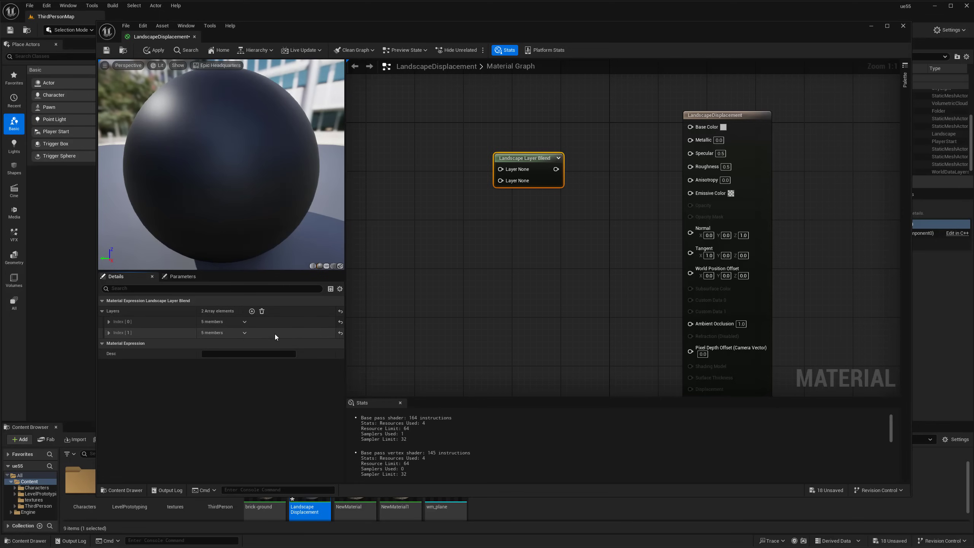
{"action": "left_click", "coordinate": [109, 322]}
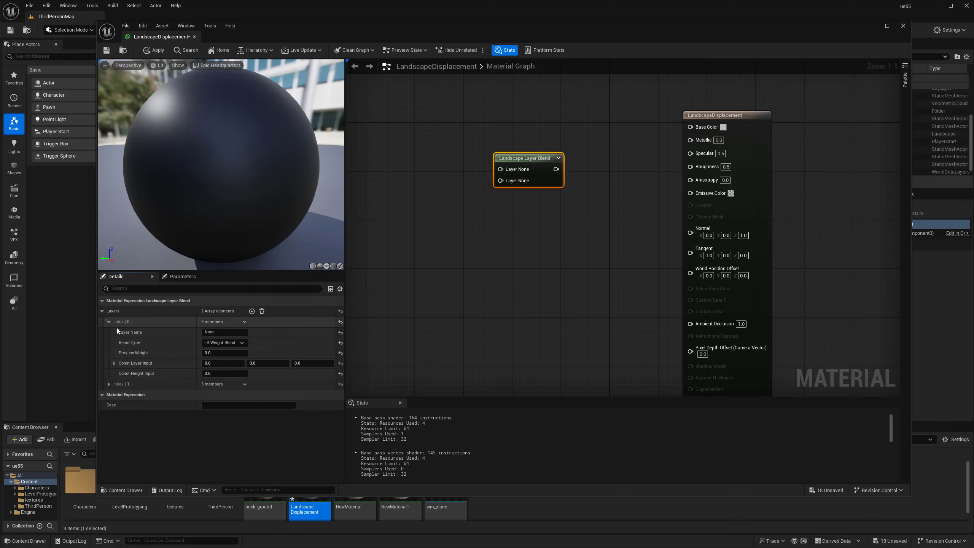
{"action": "left_click", "coordinate": [108, 384]}
{"action": "left_click", "coordinate": [222, 332]}
{"action": "type", "text": "Die"}
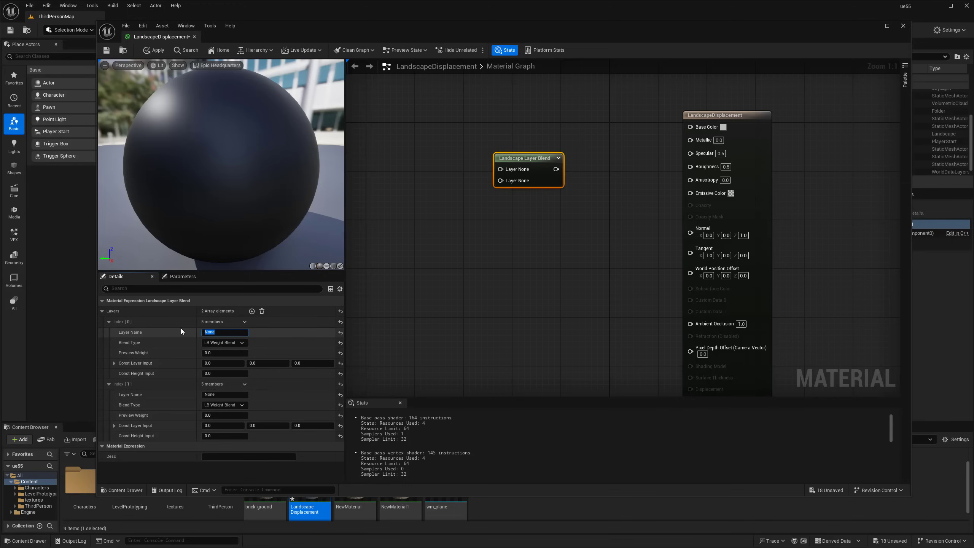
{"action": "type", "text": "t"}
{"action": "key", "text": "Return"}
{"action": "left_click", "coordinate": [220, 394]}
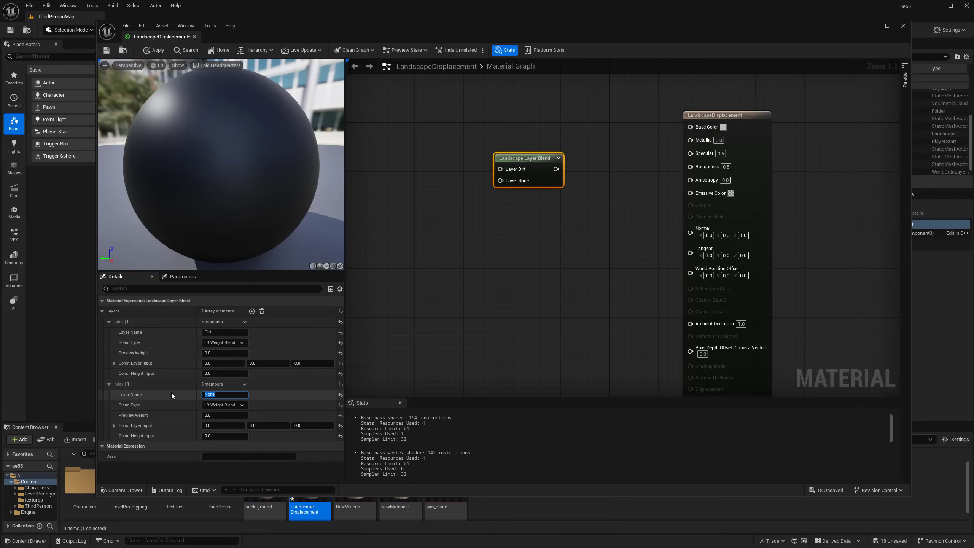
{"action": "type", "text": "Brick"}
{"action": "key", "text": "Return"}
{"action": "left_click", "coordinate": [496, 301]}
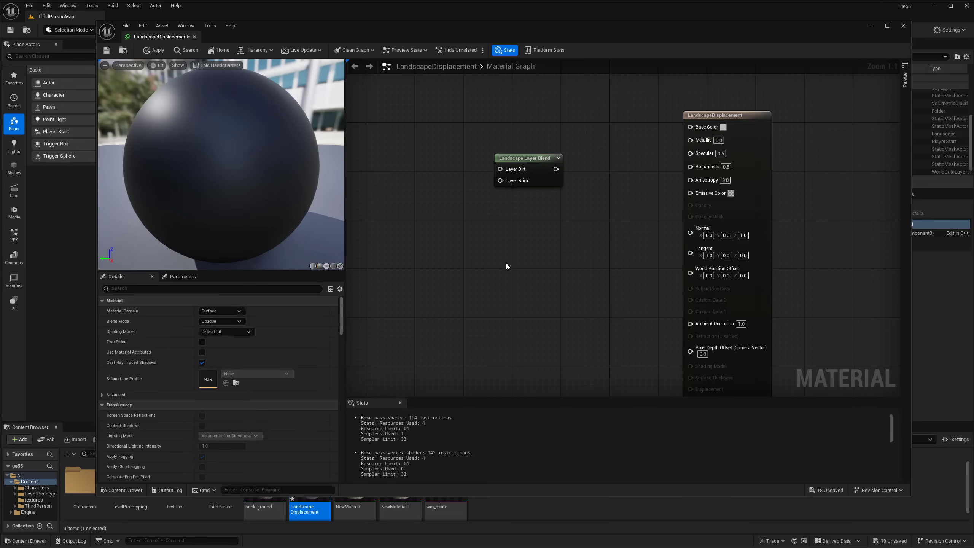
Set the Blend Type of both the Dirt and Brick layers to LB Height Blend
{"action": "right_click_drag", "start_coordinate": [512, 230], "coordinate": [504, 234]}
{"action": "left_click_drag", "start_coordinate": [524, 162], "coordinate": [526, 137]}
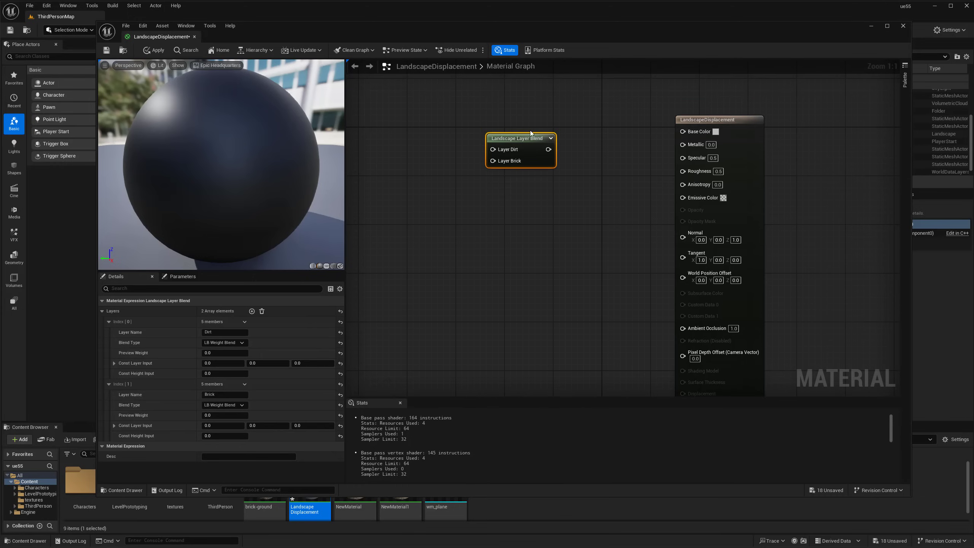
{"action": "left_click", "coordinate": [537, 110]}
{"action": "right_click_drag", "start_coordinate": [537, 110], "coordinate": [540, 110]}
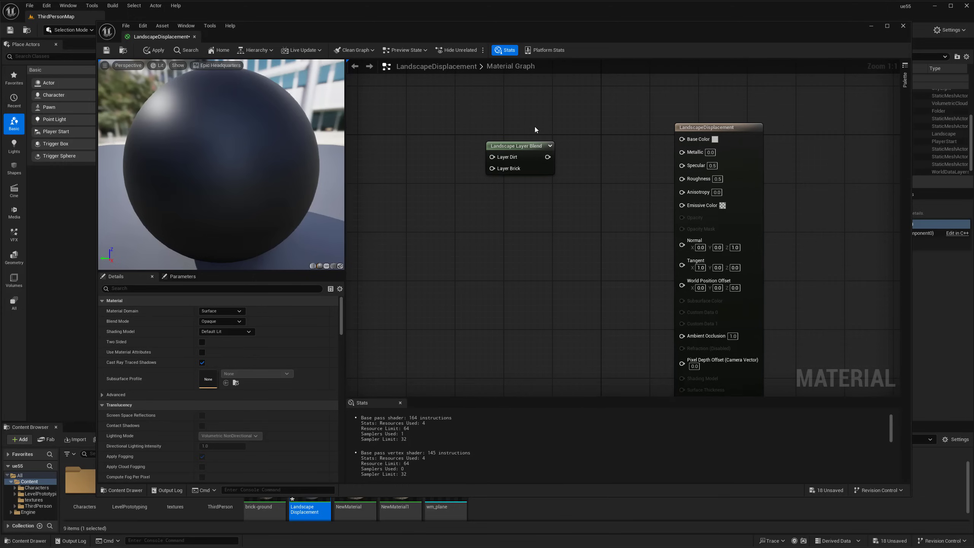
{"action": "left_click", "coordinate": [531, 157]}
{"action": "right_click_drag", "start_coordinate": [558, 198], "coordinate": [561, 209]}
{"action": "left_click", "coordinate": [546, 202]}
{"action": "left_click", "coordinate": [547, 176]}
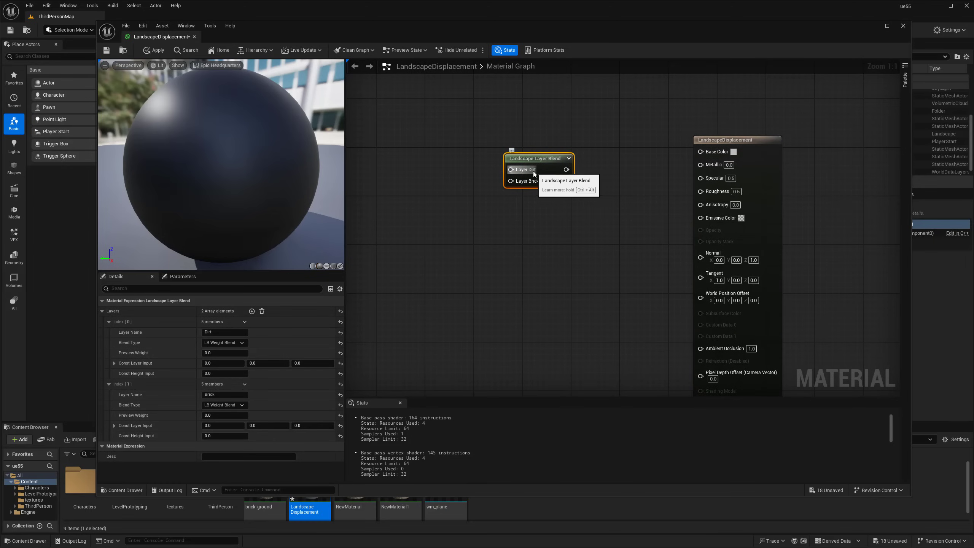
{"action": "left_click", "coordinate": [220, 342]}
{"action": "left_click", "coordinate": [220, 364]}
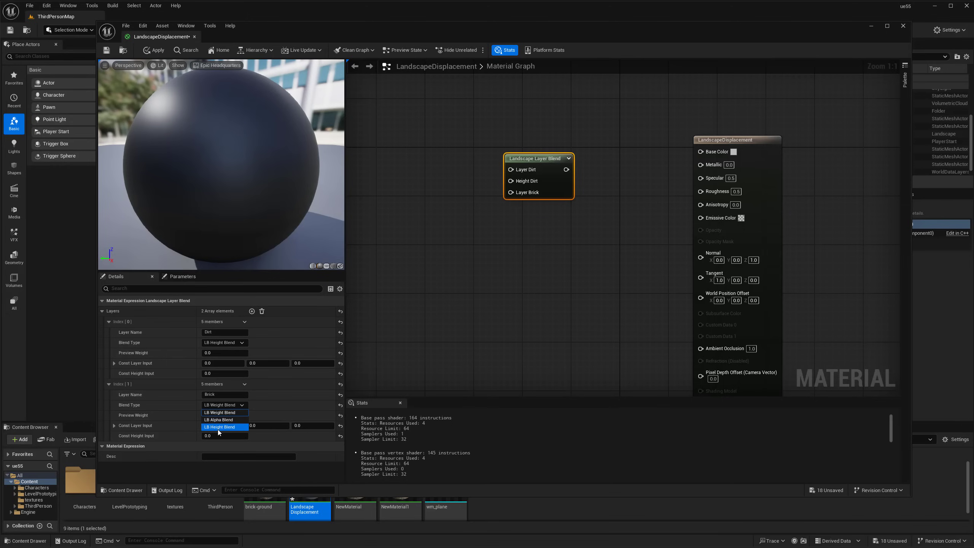
{"action": "left_click", "coordinate": [218, 428]}
{"action": "left_click", "coordinate": [422, 280]}
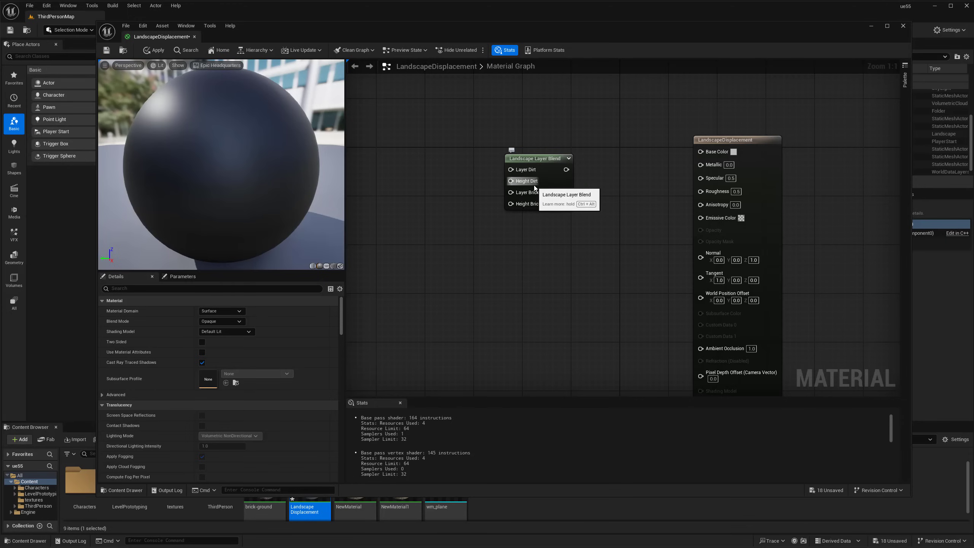
Duplicate the Landscape Layer Blend node with Ctrl+D
{"action": "left_click_drag", "start_coordinate": [543, 159], "coordinate": [550, 152]}
{"action": "left_click", "coordinate": [551, 127]}
{"action": "right_click_drag", "start_coordinate": [582, 139], "coordinate": [570, 107]}
{"action": "left_click", "coordinate": [535, 139]}
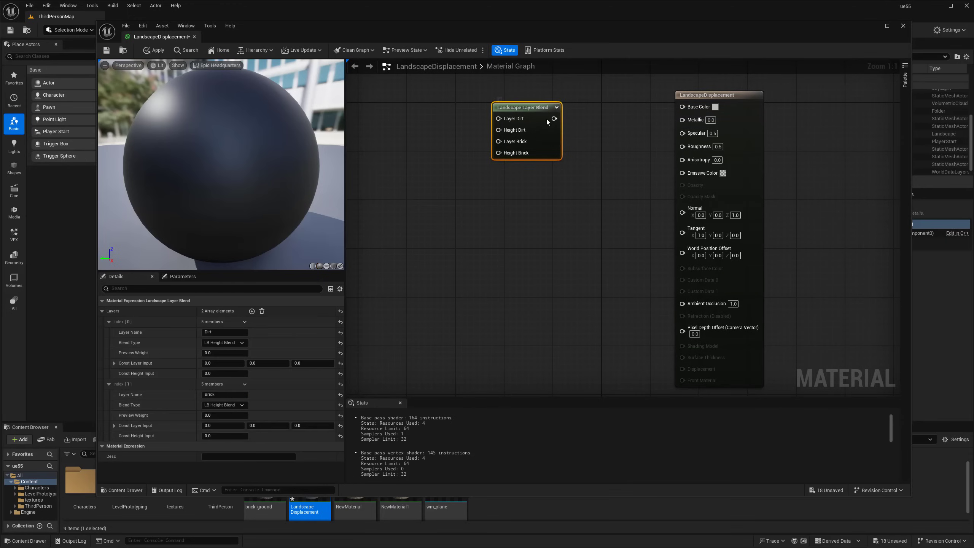
{"action": "scroll", "coordinate": [509, 195], "scroll_direction": "down", "scroll_amount": 1}
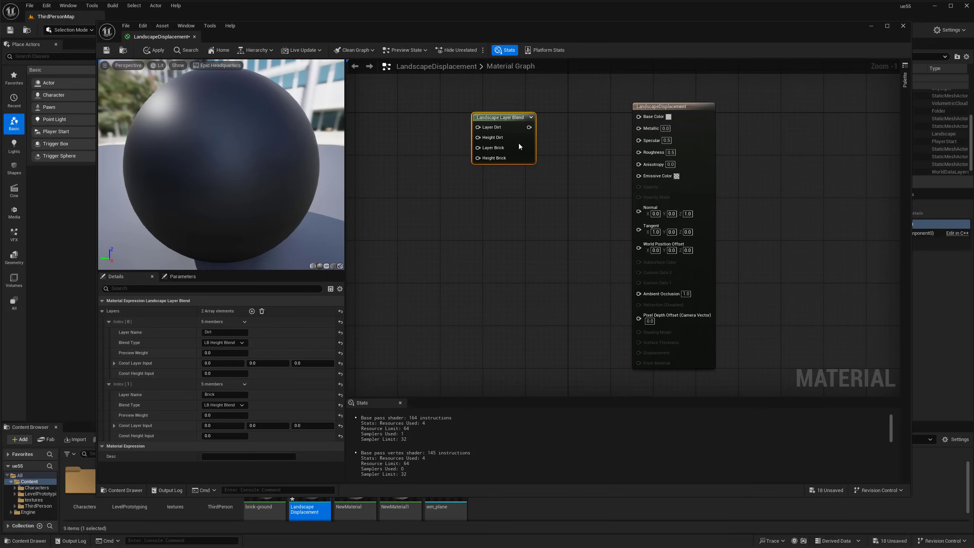
{"action": "key", "text": "ctrl+d"}
Paste a third blend node and wire the blends into Base Color, Roughness and Normal
{"action": "left_click", "coordinate": [486, 222]}
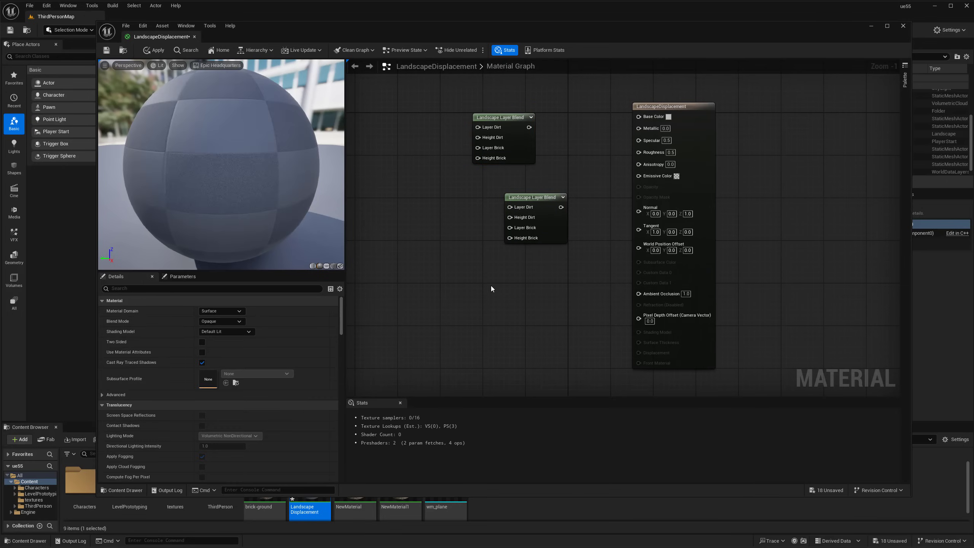
{"action": "key", "text": "ctrl+v"}
{"action": "key", "text": "ctrl+v"}
{"action": "left_click_drag", "start_coordinate": [529, 127], "coordinate": [639, 116]}
{"action": "left_click_drag", "start_coordinate": [555, 197], "coordinate": [638, 151]}
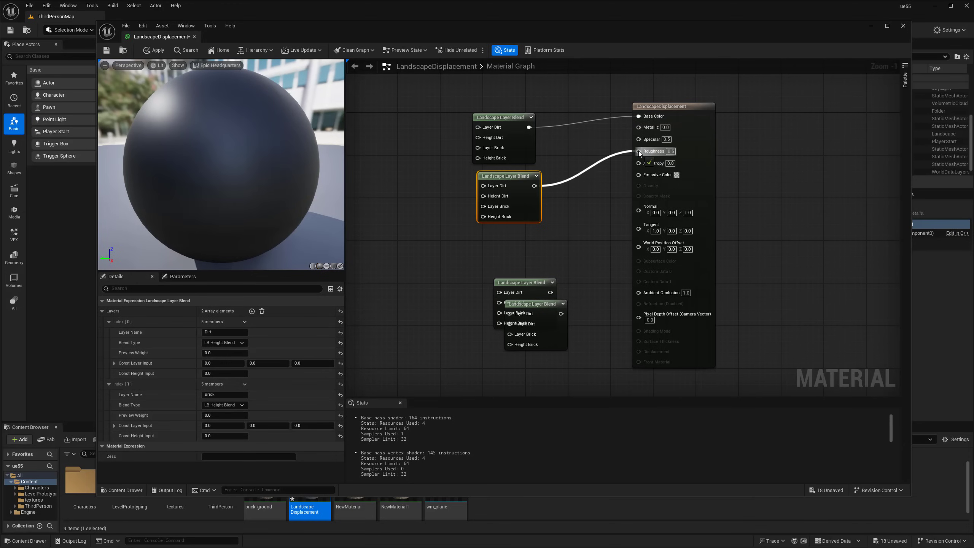
{"action": "right_click_drag", "start_coordinate": [574, 231], "coordinate": [582, 198]}
{"action": "left_click_drag", "start_coordinate": [540, 254], "coordinate": [646, 178]}
{"action": "left_click_drag", "start_coordinate": [554, 270], "coordinate": [646, 249]}
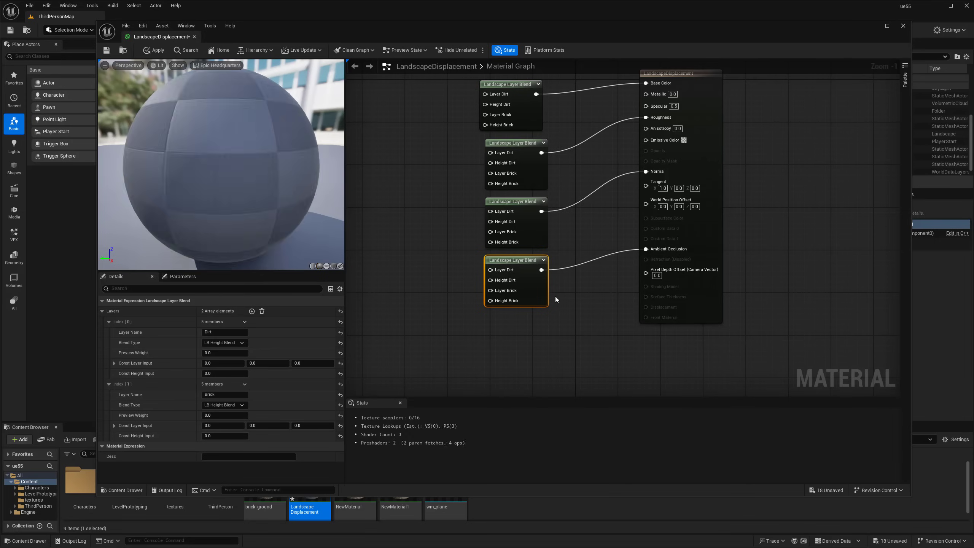
Wire a fourth blend into Ambient Occlusion and a pasted fifth blend into Displacement
{"action": "left_click", "coordinate": [559, 294]}
{"action": "key", "text": "ctrl+v"}
{"action": "left_click_drag", "start_coordinate": [507, 341], "coordinate": [645, 307]}
{"action": "left_click", "coordinate": [558, 306]}
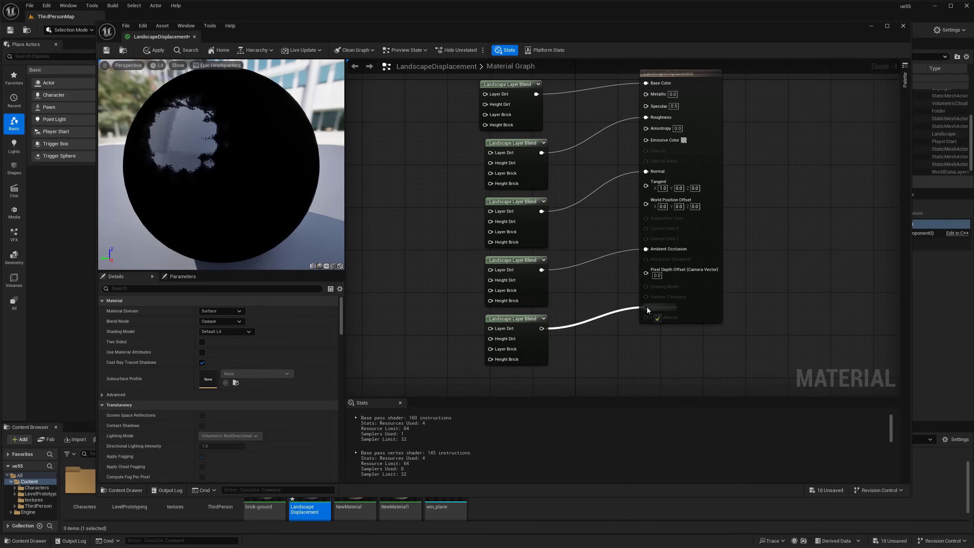
{"action": "left_click", "coordinate": [665, 309]}
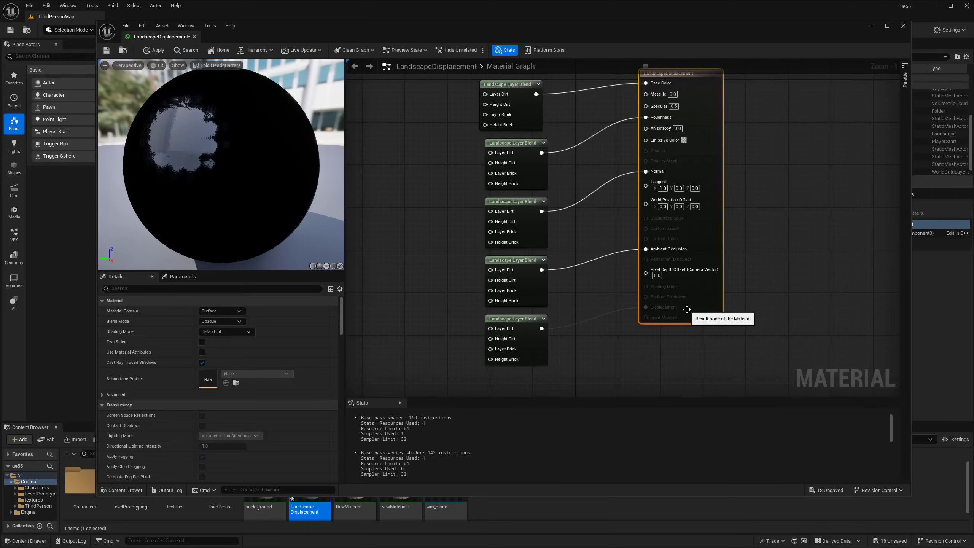
{"action": "left_click", "coordinate": [655, 350]}
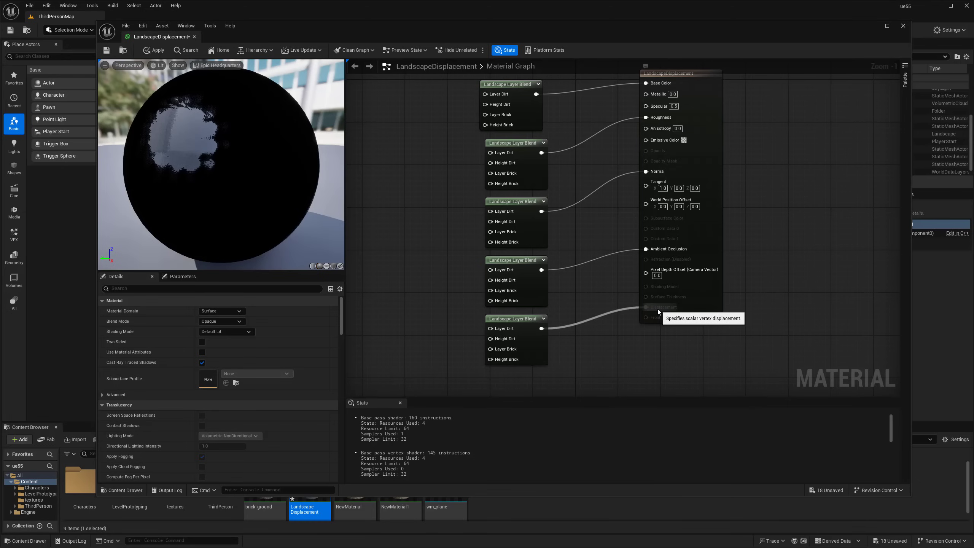
{"action": "scroll", "coordinate": [657, 309], "scroll_direction": "up", "scroll_amount": 1}
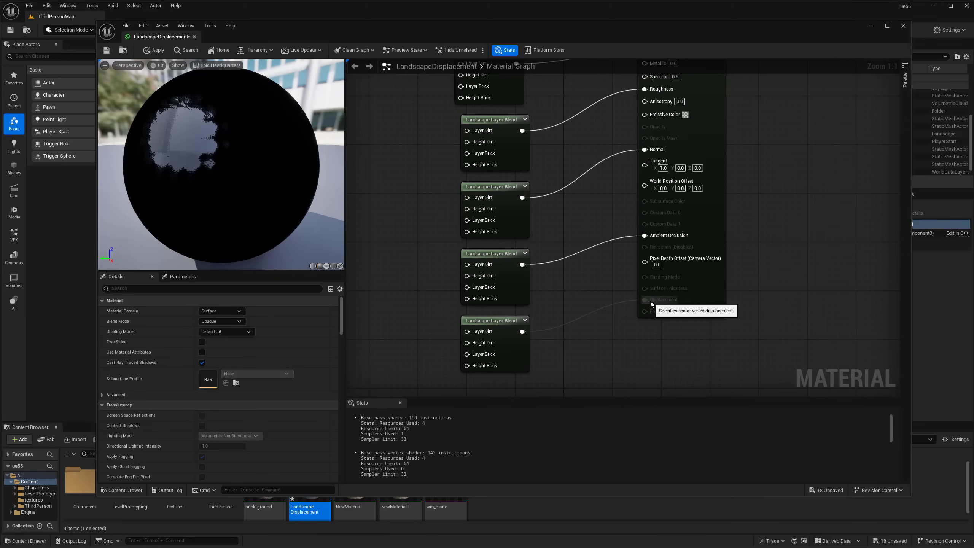
{"action": "right_click_drag", "start_coordinate": [659, 307], "coordinate": [689, 298]}
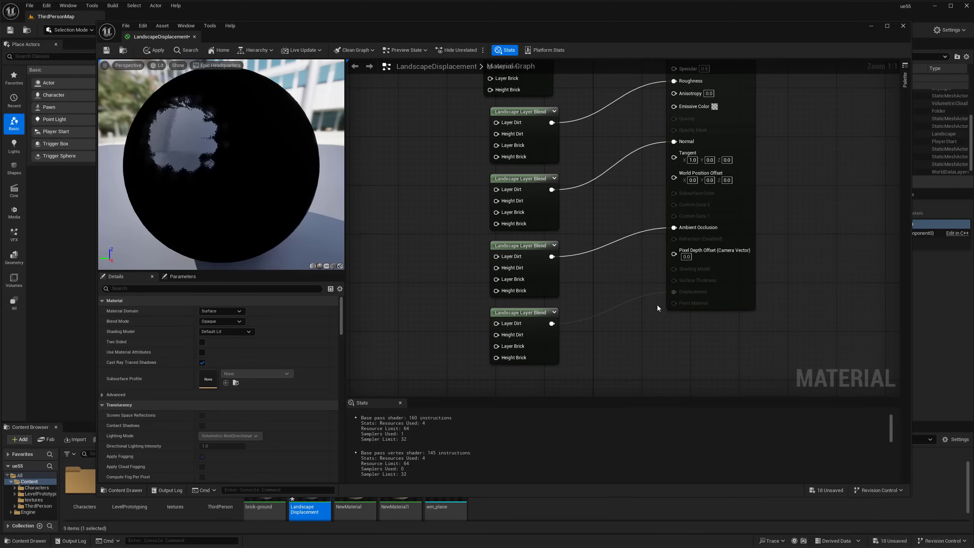
{"action": "left_click", "coordinate": [681, 282]}
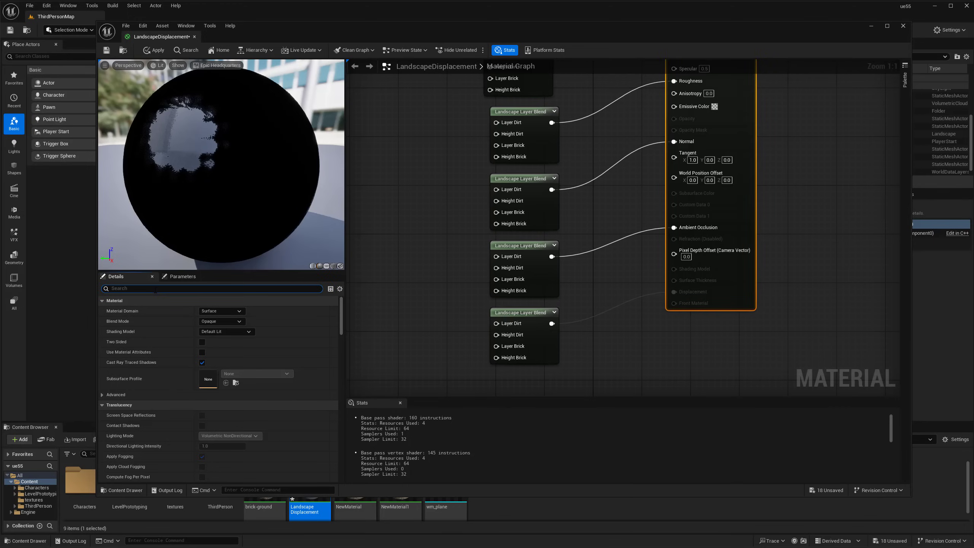
Enable Tessellation in the material's Details, then shrink the editor to reveal the Content Browser
{"action": "type", "text": "tess"}
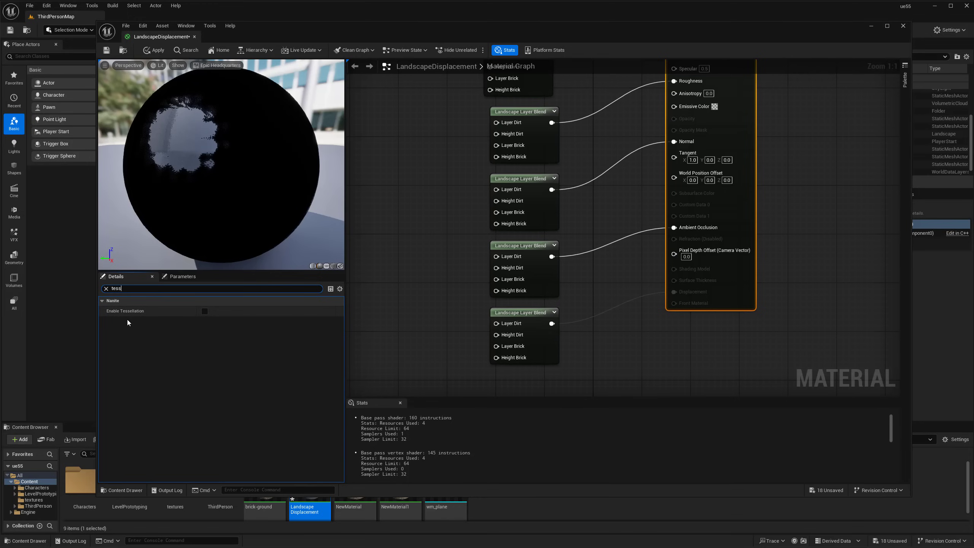
{"action": "left_click", "coordinate": [205, 311]}
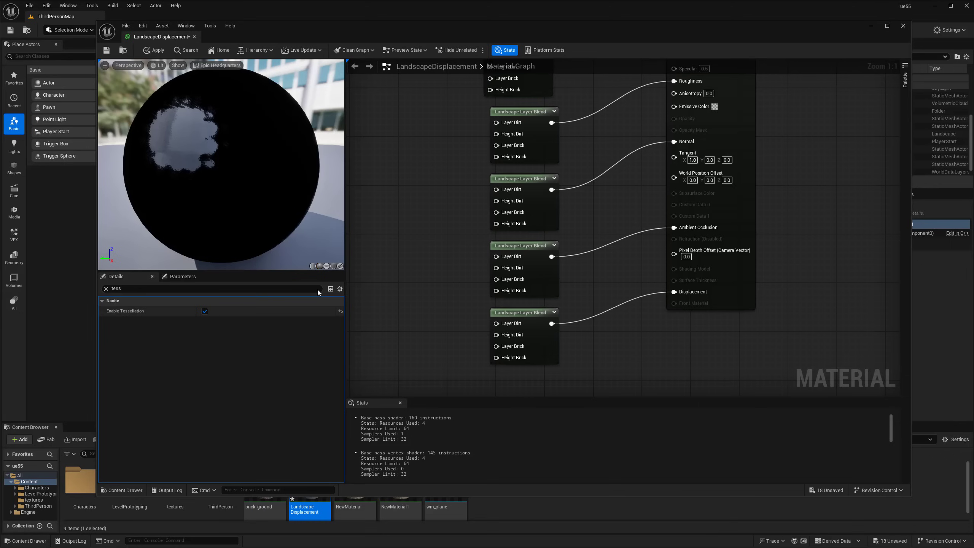
{"action": "left_click", "coordinate": [106, 289]}
{"action": "right_click_drag", "start_coordinate": [394, 280], "coordinate": [410, 257]}
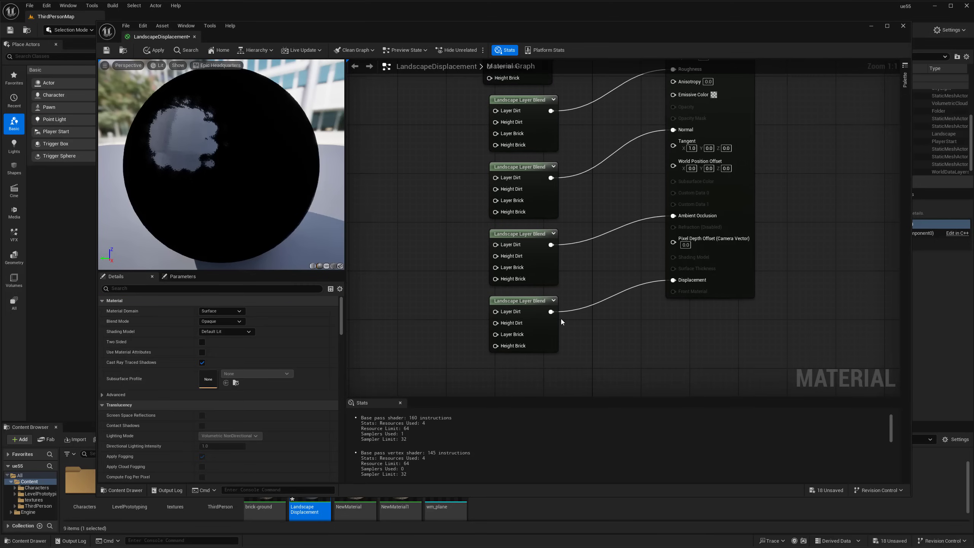
{"action": "scroll", "coordinate": [534, 255], "scroll_direction": "down", "scroll_amount": 3}
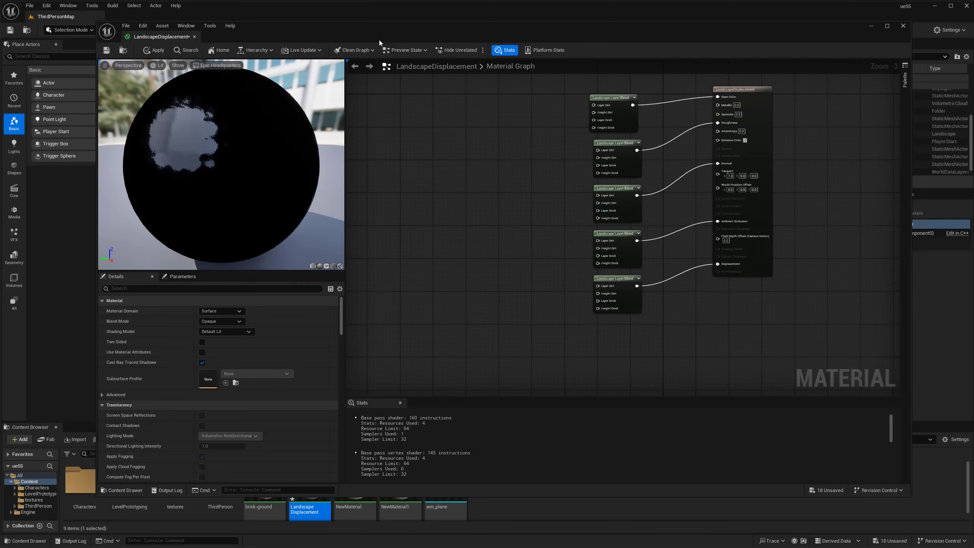
{"action": "left_click_drag", "start_coordinate": [96, 496], "coordinate": [83, 442]}
{"action": "right_click_drag", "start_coordinate": [418, 158], "coordinate": [436, 148]}
Drag the five dirt_b textures (ambientocclusion, basecolor, height, normal, roughness) into the graph
{"action": "double_click", "coordinate": [174, 481]}
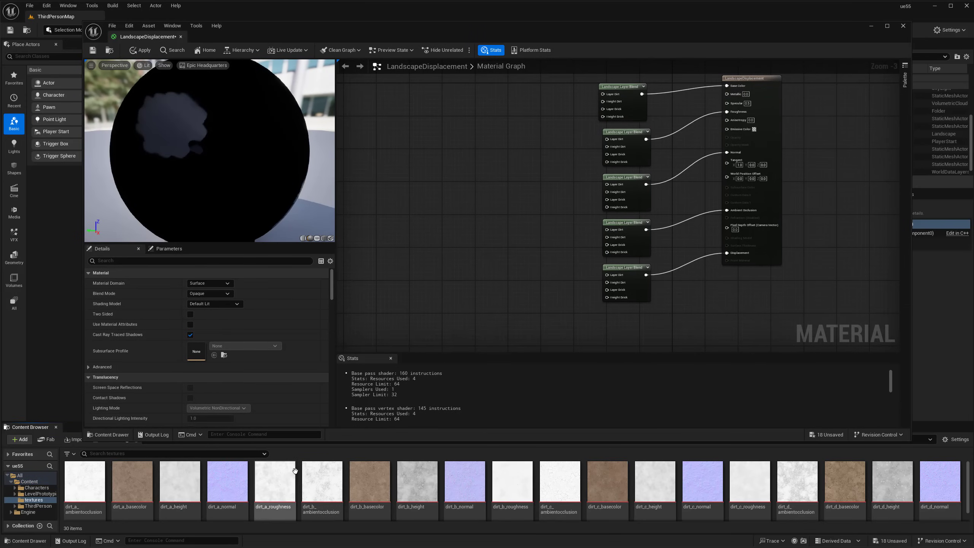
{"action": "left_click", "coordinate": [342, 487]}
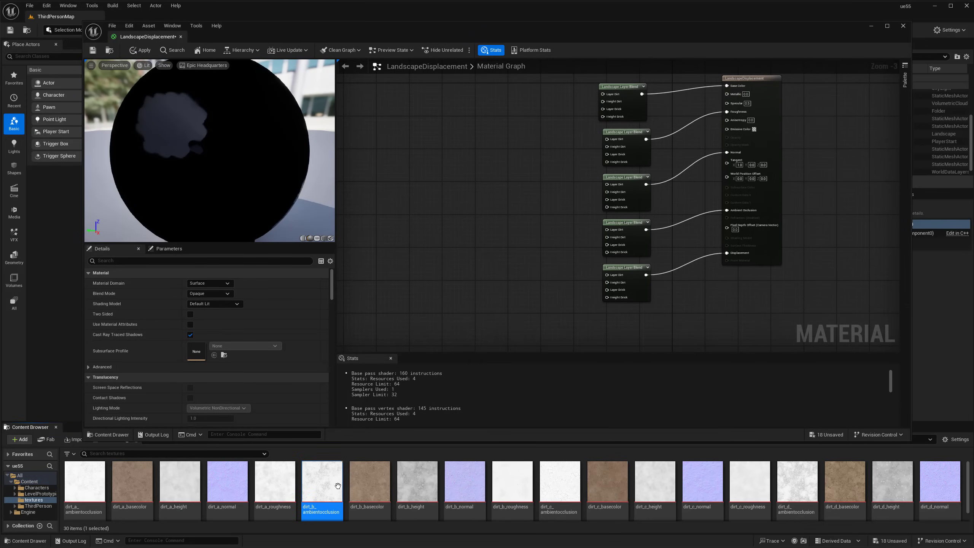
{"action": "left_click", "coordinate": [362, 479], "text": "ctrl"}
{"action": "left_click", "coordinate": [445, 485], "text": "ctrl"}
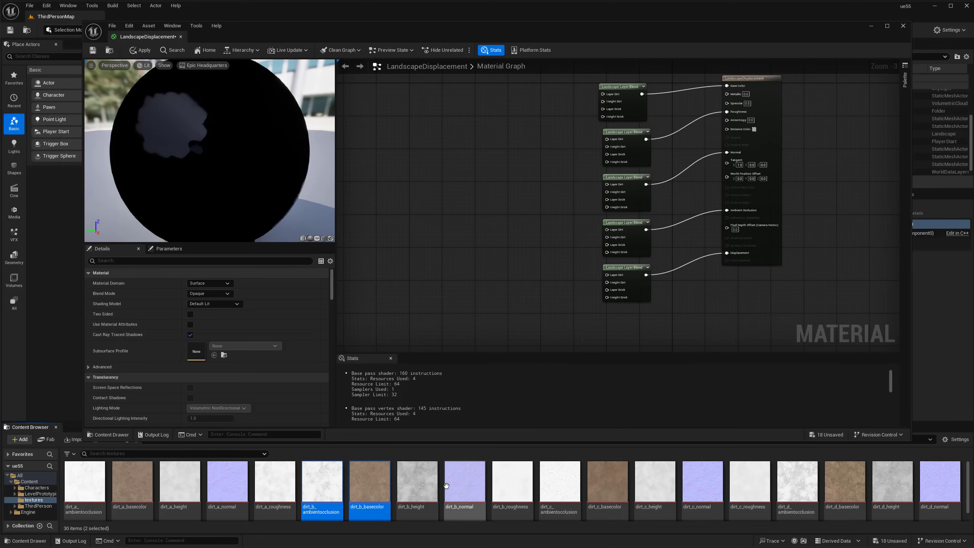
{"action": "left_click", "coordinate": [465, 486], "text": "ctrl"}
{"action": "left_click", "coordinate": [511, 490], "text": "ctrl"}
{"action": "left_click_drag", "start_coordinate": [437, 488], "coordinate": [439, 165]}
{"action": "left_click", "coordinate": [498, 302]}
Drag the five Saint-Brick textures (roughness, normal, height, basecolor, ao) into the graph
{"action": "scroll", "coordinate": [540, 481], "scroll_direction": "down", "scroll_amount": 3}
{"action": "left_click", "coordinate": [539, 482]}
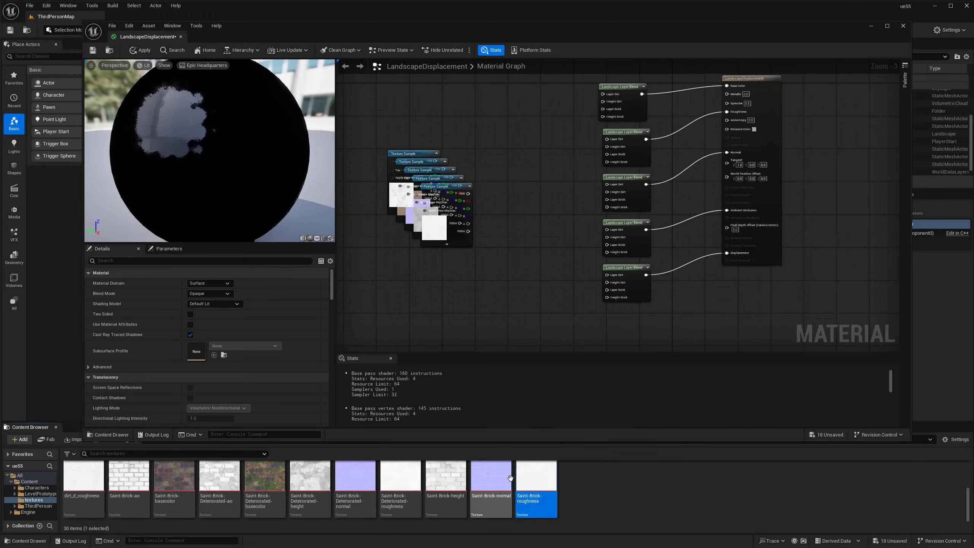
{"action": "left_click", "coordinate": [495, 479]}
{"action": "left_click", "coordinate": [268, 480]}
{"action": "scroll", "coordinate": [277, 482], "scroll_direction": "up", "scroll_amount": 1}
{"action": "left_click", "coordinate": [571, 484]}
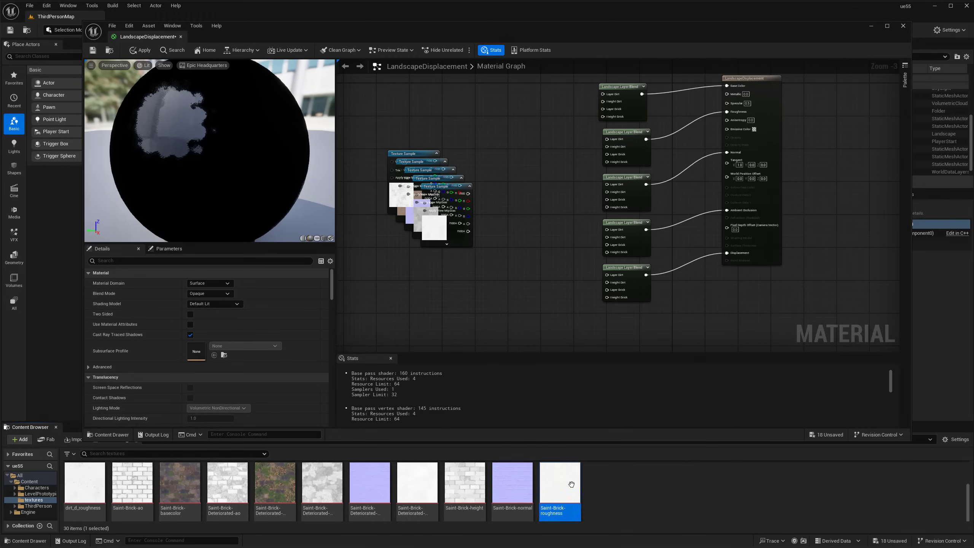
{"action": "left_click", "coordinate": [491, 476], "text": "ctrl"}
{"action": "left_click", "coordinate": [446, 475], "text": "ctrl"}
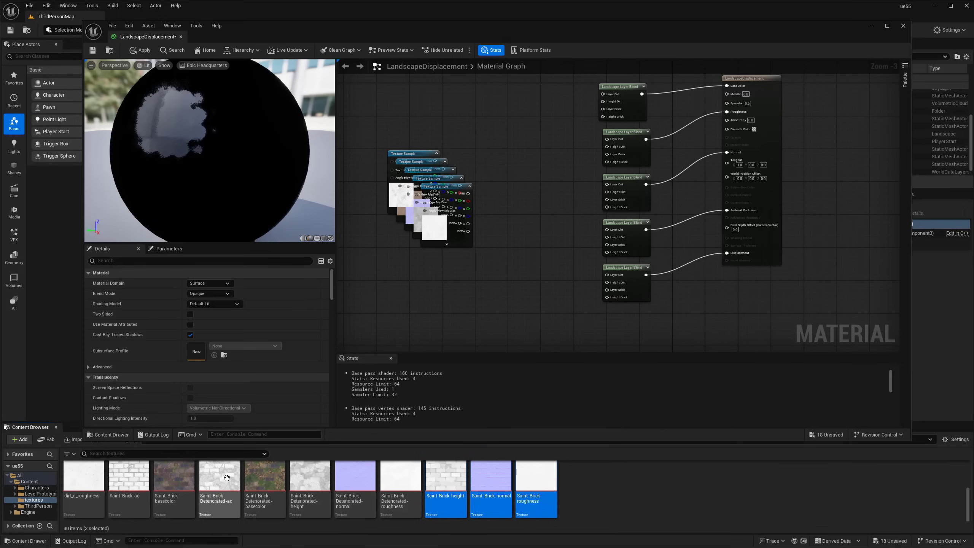
{"action": "left_click", "coordinate": [174, 475], "text": "ctrl"}
{"action": "left_click", "coordinate": [204, 474], "text": "ctrl"}
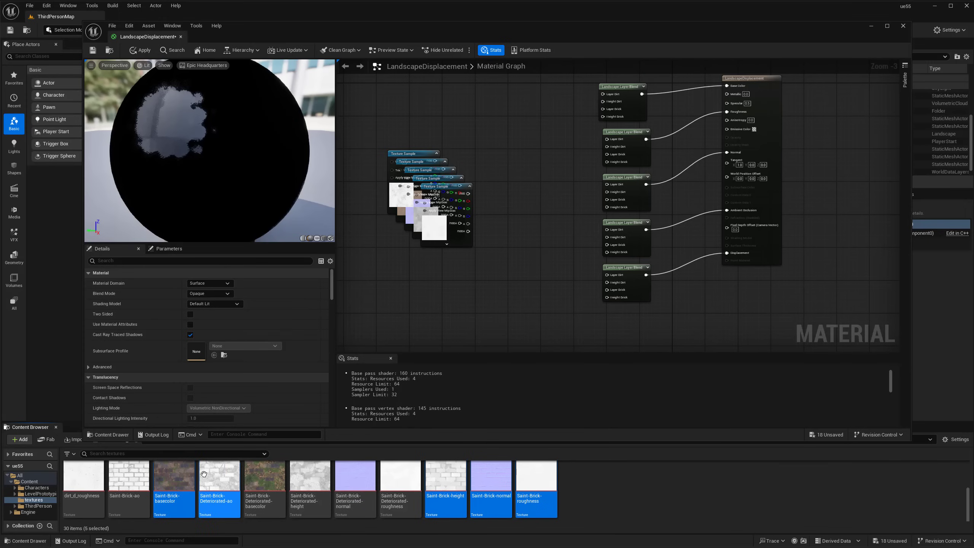
{"action": "left_click", "coordinate": [215, 476], "text": "ctrl"}
{"action": "left_click", "coordinate": [124, 478], "text": "ctrl"}
{"action": "left_click_drag", "start_coordinate": [124, 477], "coordinate": [433, 304]}
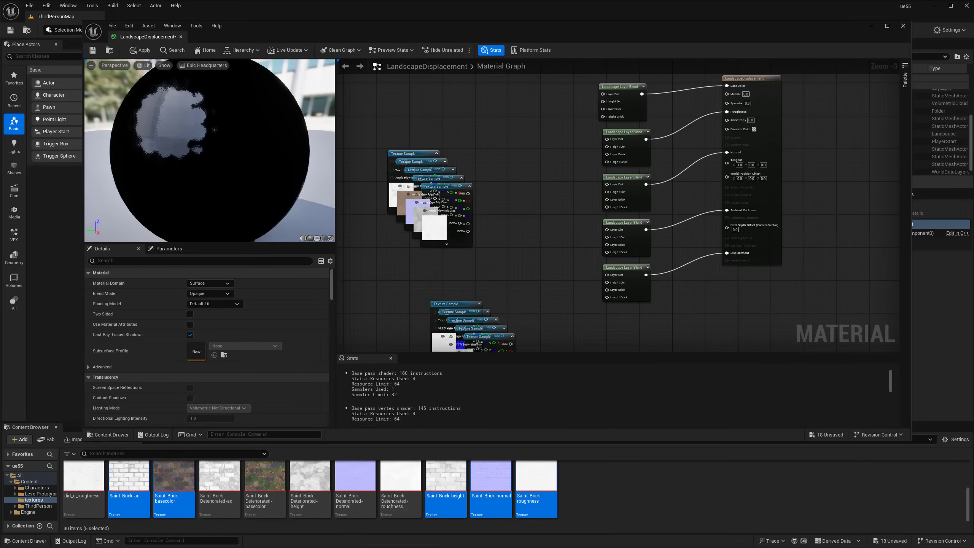
Pull the dirt base colour Texture Sample out of its stack and wire it into Layer Dirt
{"action": "right_click_drag", "start_coordinate": [491, 260], "coordinate": [495, 326]}
{"action": "left_click_drag", "start_coordinate": [413, 222], "coordinate": [426, 146]}
{"action": "right_click_drag", "start_coordinate": [496, 196], "coordinate": [515, 108]}
{"action": "left_click_drag", "start_coordinate": [448, 96], "coordinate": [366, 149]}
{"action": "left_click_drag", "start_coordinate": [451, 139], "coordinate": [521, 33]}
{"action": "right_click_drag", "start_coordinate": [563, 116], "coordinate": [534, 202]}
{"action": "left_click_drag", "start_coordinate": [503, 127], "coordinate": [594, 159]}
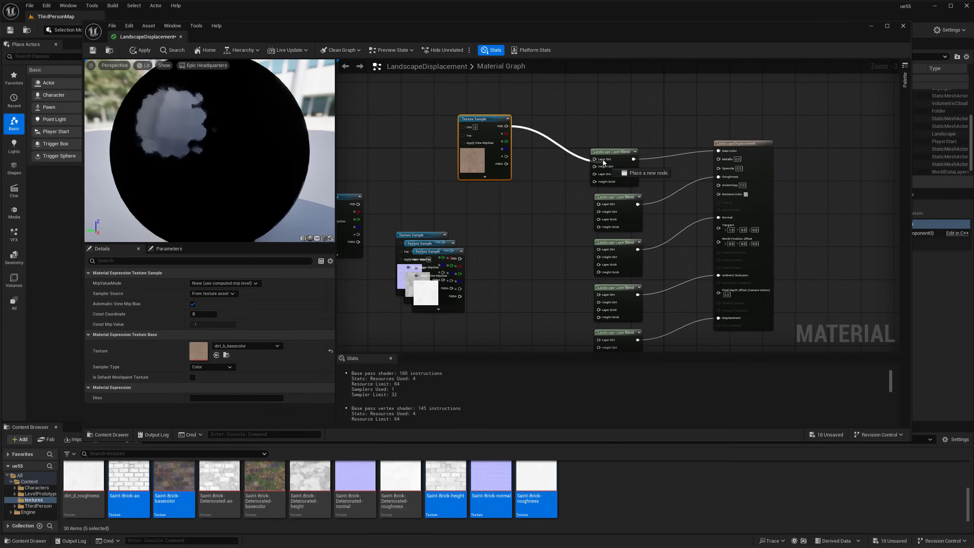
{"action": "left_click_drag", "start_coordinate": [465, 157], "coordinate": [466, 124]}
{"action": "left_click", "coordinate": [514, 287]}
{"action": "right_click_drag", "start_coordinate": [514, 288], "coordinate": [509, 191]}
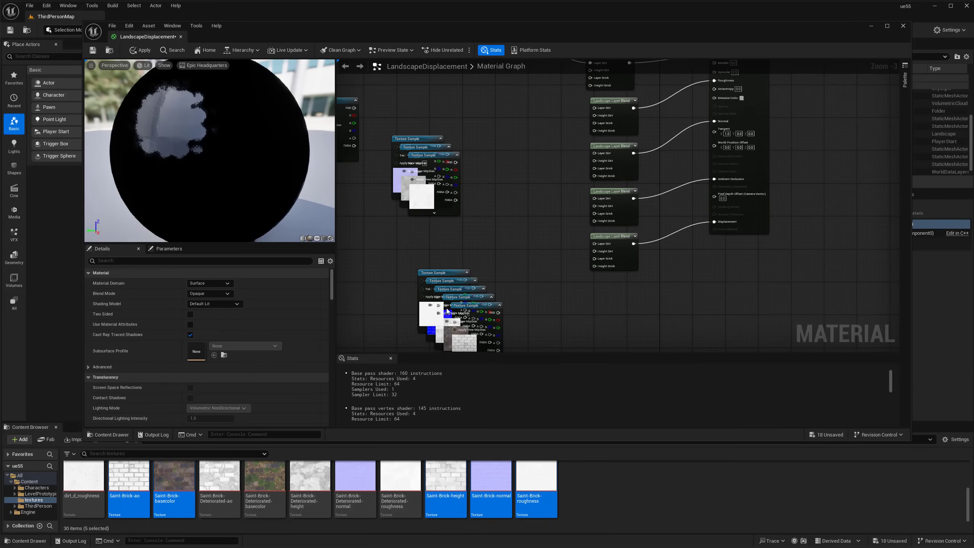
Wire the Saint-Brick-basecolor sample into Layer Brick and rearrange the stacked brick texture nodes
{"action": "left_click_drag", "start_coordinate": [444, 349], "coordinate": [453, 130]}
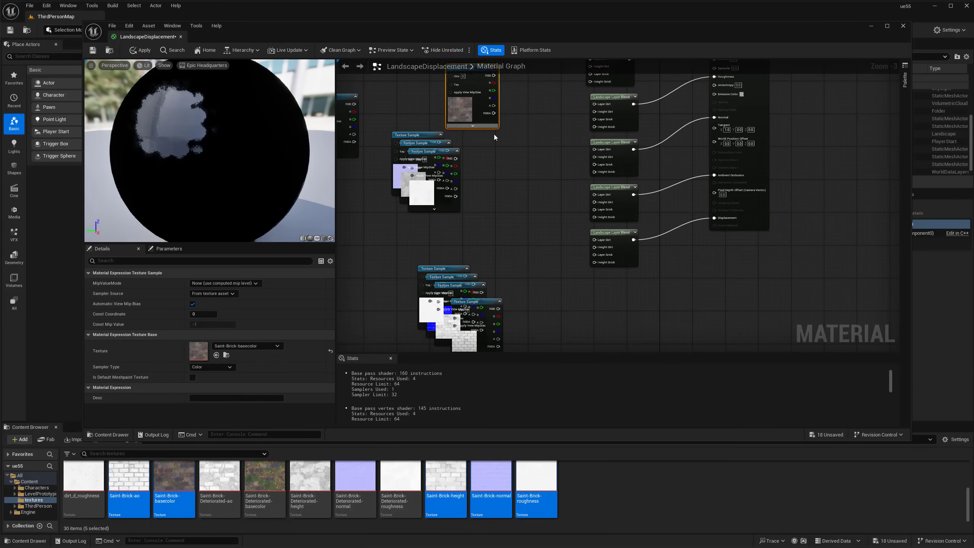
{"action": "right_click_drag", "start_coordinate": [493, 79], "coordinate": [485, 169]}
{"action": "left_click_drag", "start_coordinate": [484, 169], "coordinate": [582, 168]}
{"action": "left_click_drag", "start_coordinate": [453, 206], "coordinate": [461, 201]}
{"action": "right_click_drag", "start_coordinate": [357, 262], "coordinate": [368, 196]}
{"action": "left_click_drag", "start_coordinate": [368, 196], "coordinate": [596, 178]}
{"action": "left_click", "coordinate": [416, 207]}
{"action": "right_click_drag", "start_coordinate": [522, 278], "coordinate": [542, 246]}
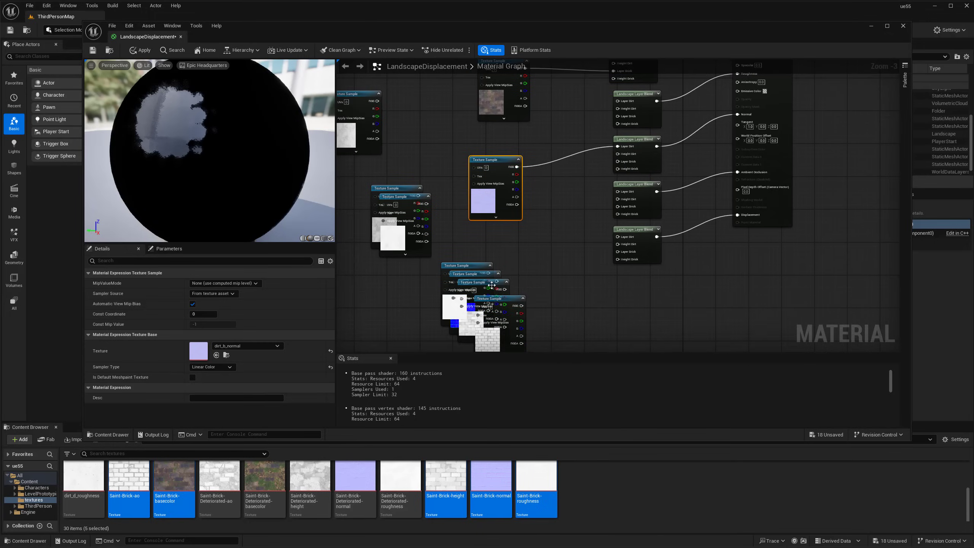
{"action": "left_click", "coordinate": [484, 280]}
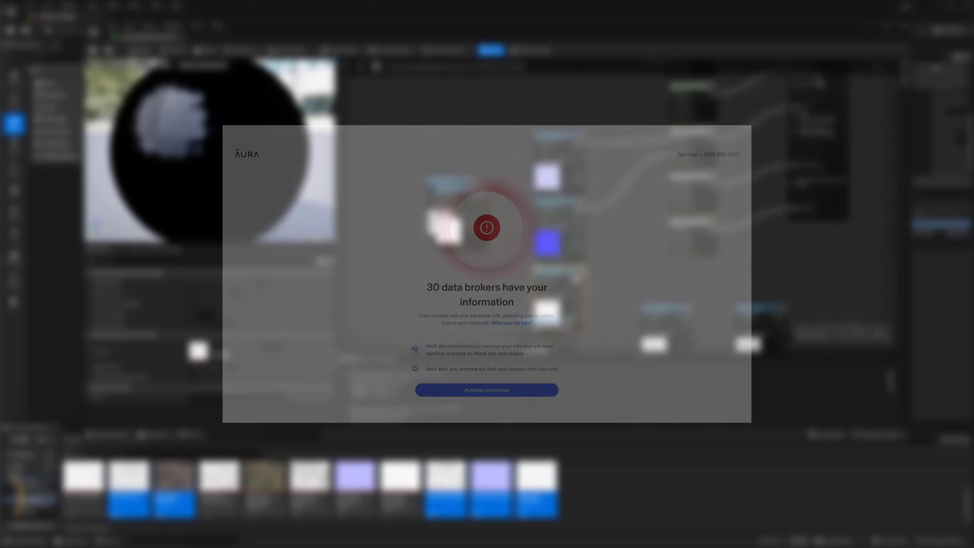
View the data broker removal page, then select the grey-swatch texture node in the graph
{"action": "left_click", "coordinate": [544, 256]}
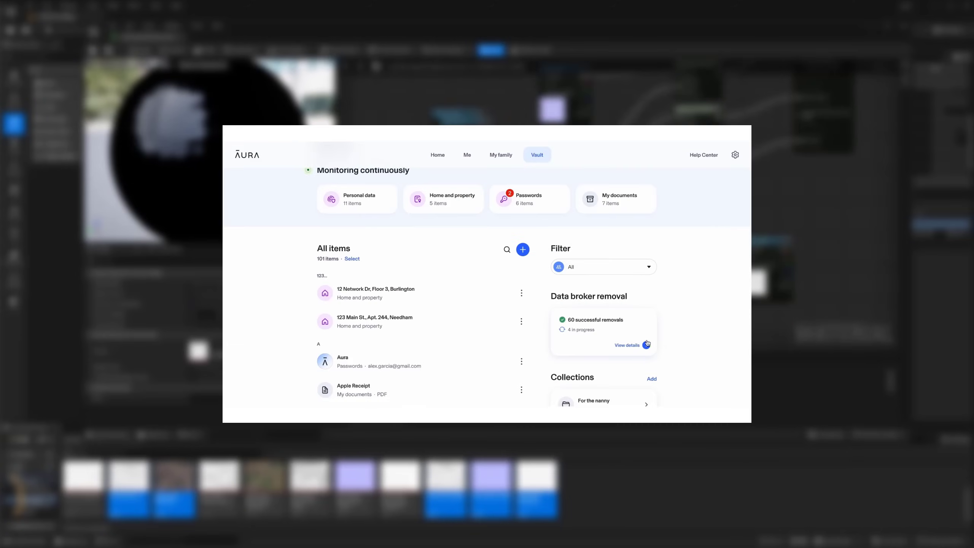
{"action": "left_click", "coordinate": [646, 345]}
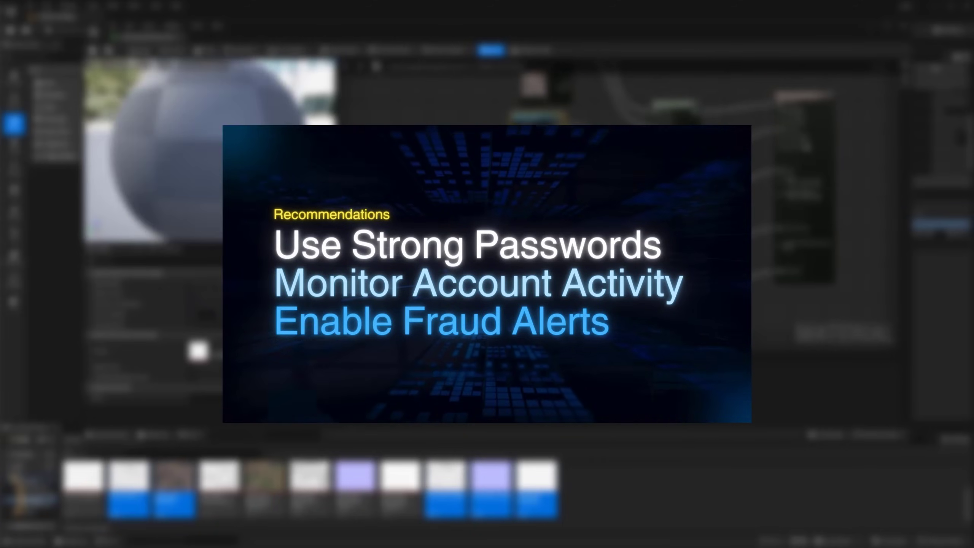
{"action": "left_click", "coordinate": [487, 165]}
{"action": "right_click_drag", "start_coordinate": [450, 223], "coordinate": [405, 92]}
{"action": "left_click", "coordinate": [388, 148]}
{"action": "right_click_drag", "start_coordinate": [424, 174], "coordinate": [491, 154]}
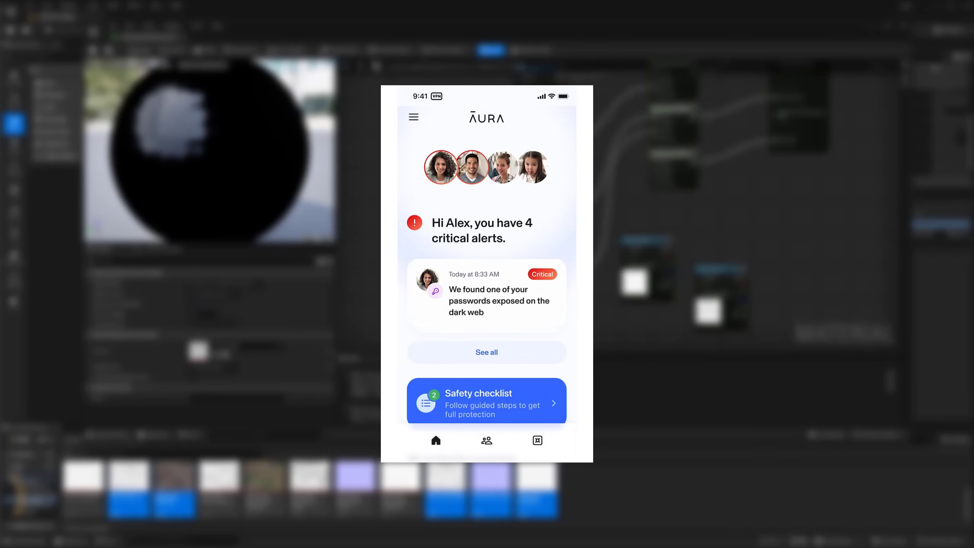
Move the lower-left brick texture into the column and wire its output to a Layer Blend input
{"action": "left_click_drag", "start_coordinate": [637, 285], "coordinate": [641, 247]}
{"action": "right_click_drag", "start_coordinate": [641, 247], "coordinate": [645, 330]}
{"action": "left_click", "coordinate": [646, 330]}
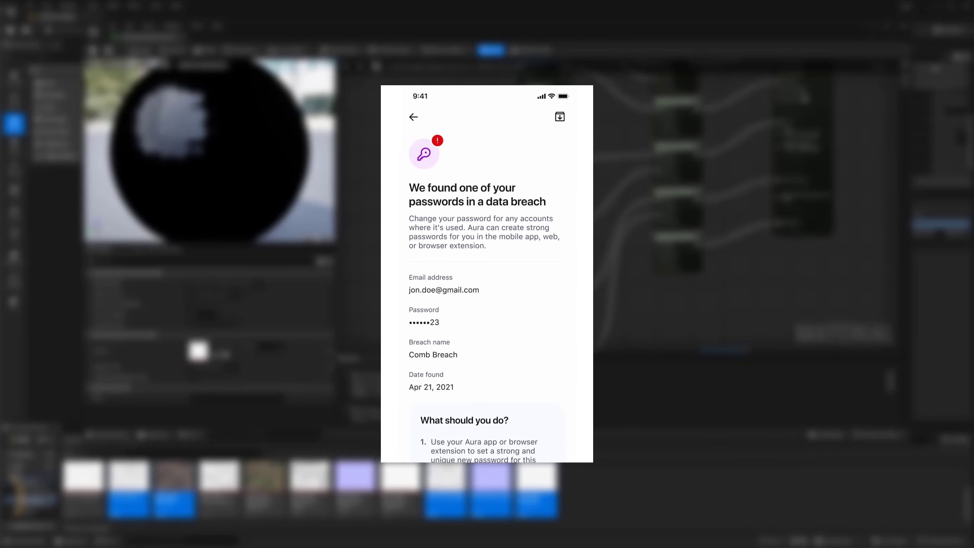
{"action": "left_click_drag", "start_coordinate": [565, 202], "coordinate": [654, 214]}
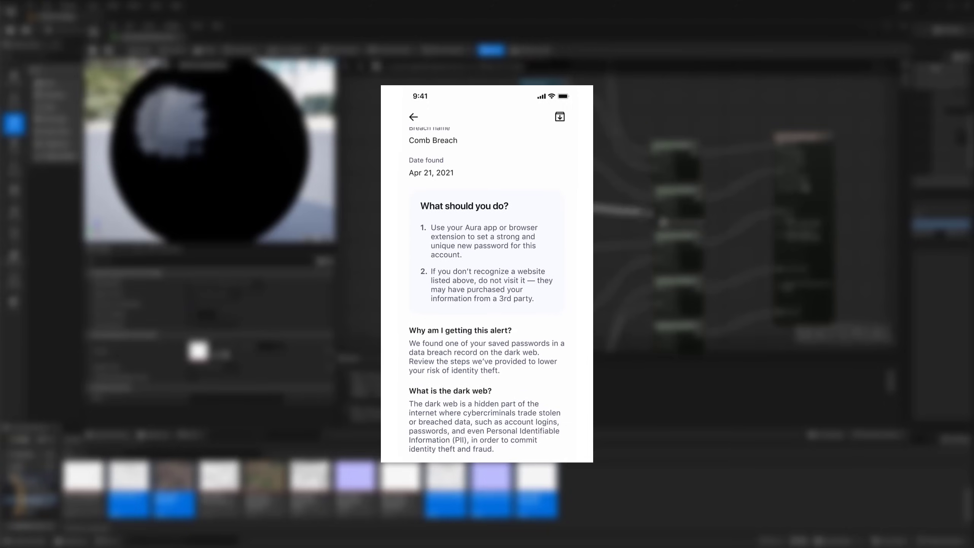
{"action": "scroll", "coordinate": [526, 164], "scroll_direction": "down", "scroll_amount": 3}
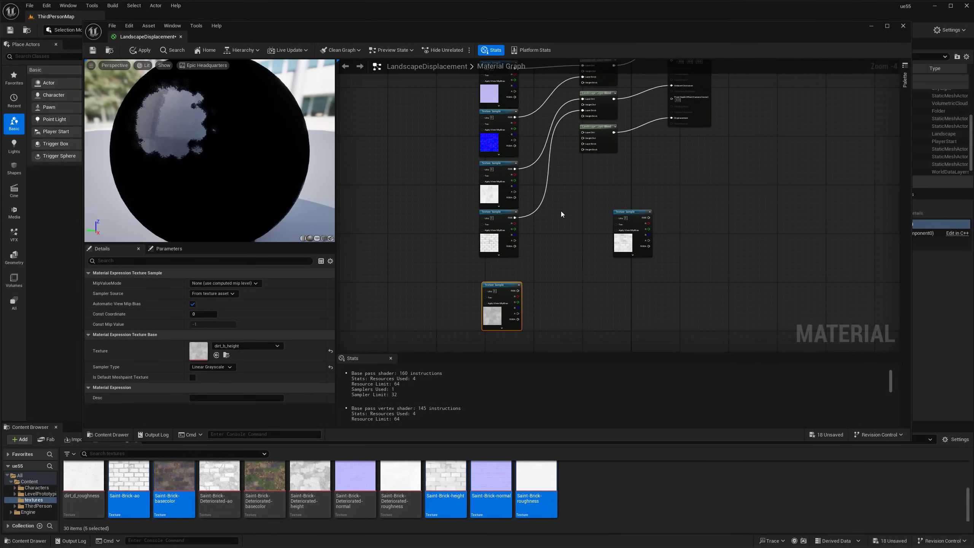
Move the Saint-Brick-height texture up beside the top dirt base colour textures
{"action": "mouse_move", "coordinate": [563, 172]}
{"action": "right_mouse_down"}
{"action": "mouse_move", "coordinate": [565, 221]}
{"action": "mouse_move", "coordinate": [569, 157]}
{"action": "right_mouse_up"}
{"action": "scroll", "coordinate": [534, 288], "scroll_direction": "up", "scroll_amount": 2}
{"action": "left_click_drag", "start_coordinate": [692, 191], "coordinate": [646, 261]}
{"action": "right_click_drag", "start_coordinate": [586, 161], "coordinate": [586, 315]}
{"action": "right_click_drag", "start_coordinate": [613, 225], "coordinate": [506, 293]}
{"action": "right_click_drag", "start_coordinate": [555, 218], "coordinate": [538, 260]}
{"action": "right_click_drag", "start_coordinate": [477, 228], "coordinate": [464, 247]}
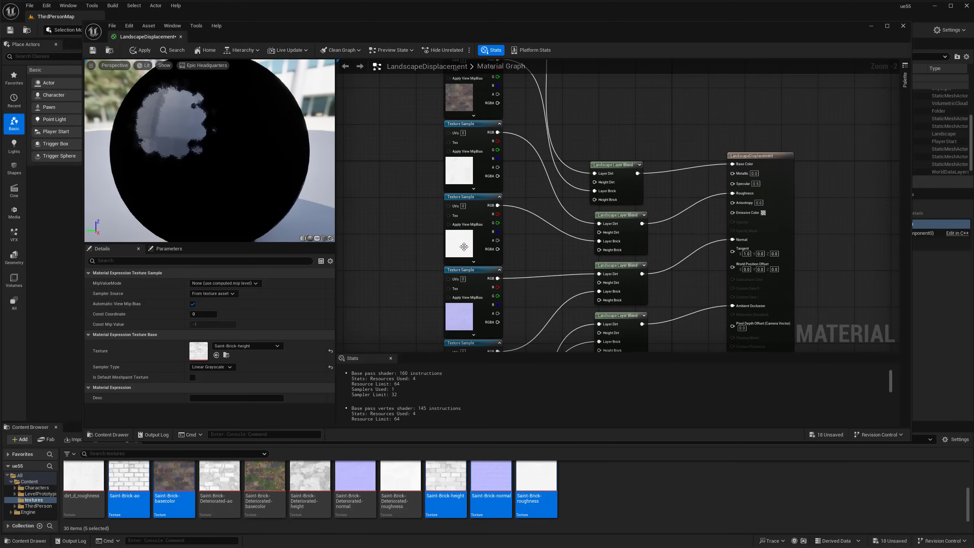
{"action": "right_click_drag", "start_coordinate": [479, 183], "coordinate": [448, 233]}
{"action": "left_click", "coordinate": [451, 151]}
{"action": "scroll", "coordinate": [450, 155], "scroll_direction": "down", "scroll_amount": 5}
{"action": "scroll", "coordinate": [561, 232], "scroll_direction": "up", "scroll_amount": 3}
{"action": "scroll", "coordinate": [565, 221], "scroll_direction": "up", "scroll_amount": 2}
{"action": "left_click_drag", "start_coordinate": [563, 207], "coordinate": [508, 170]}
{"action": "scroll", "coordinate": [517, 265], "scroll_direction": "down", "scroll_amount": 1}
{"action": "right_click_drag", "start_coordinate": [559, 99], "coordinate": [547, 187]}
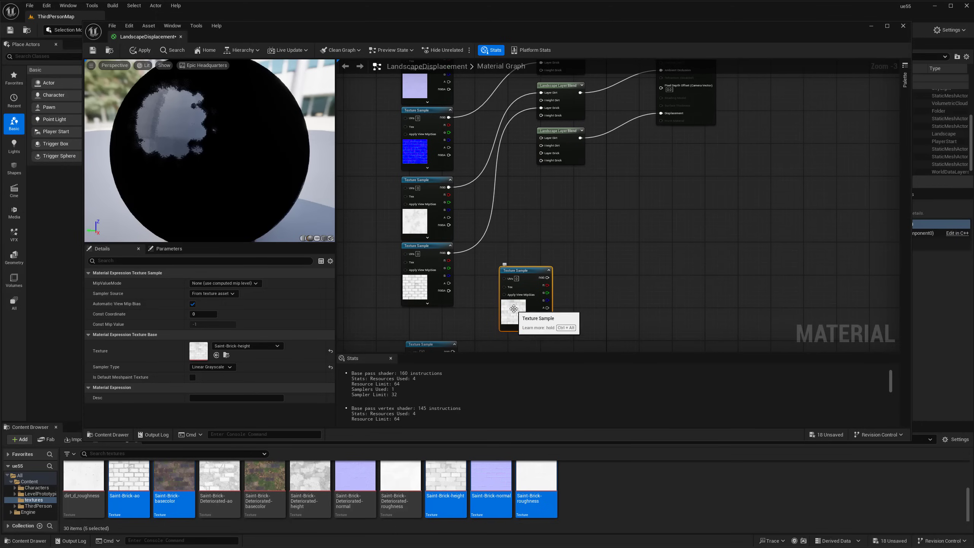
Wire the brick height texture to the second blend's Layer Brick, then stack dirt_b_height and Saint-Brick-height in the column
{"action": "left_click_drag", "start_coordinate": [547, 280], "coordinate": [543, 153]}
{"action": "left_click_drag", "start_coordinate": [452, 352], "coordinate": [541, 119]}
{"action": "left_click_drag", "start_coordinate": [529, 266], "coordinate": [517, 327]}
{"action": "right_click_drag", "start_coordinate": [491, 295], "coordinate": [528, 185]}
{"action": "left_click_drag", "start_coordinate": [472, 228], "coordinate": [465, 194]}
{"action": "left_click_drag", "start_coordinate": [561, 210], "coordinate": [475, 263]}
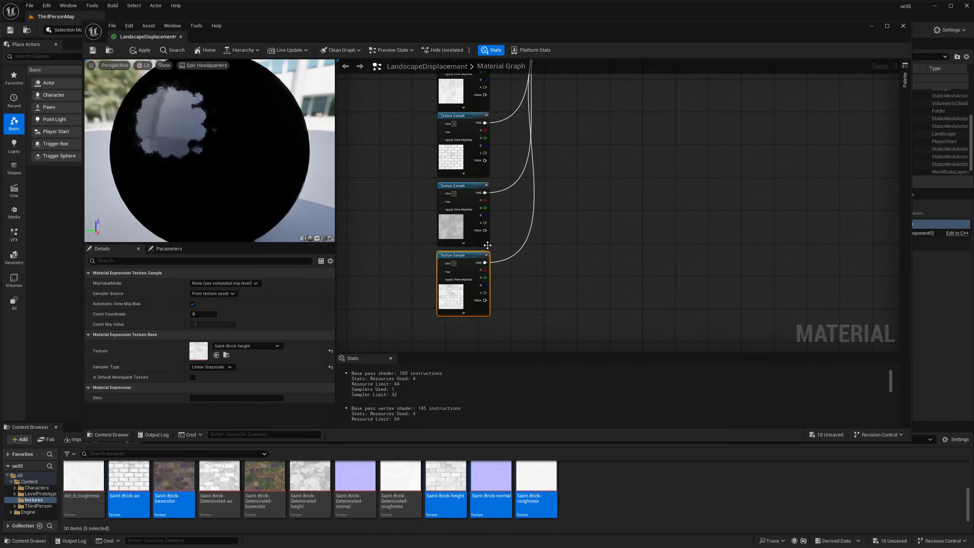
Connect the height texture to the middle blend's Height Brick input
{"action": "scroll", "coordinate": [523, 218], "scroll_direction": "down", "scroll_amount": 2}
{"action": "right_click_drag", "start_coordinate": [558, 99], "coordinate": [559, 178]}
{"action": "scroll", "coordinate": [558, 175], "scroll_direction": "up", "scroll_amount": 4}
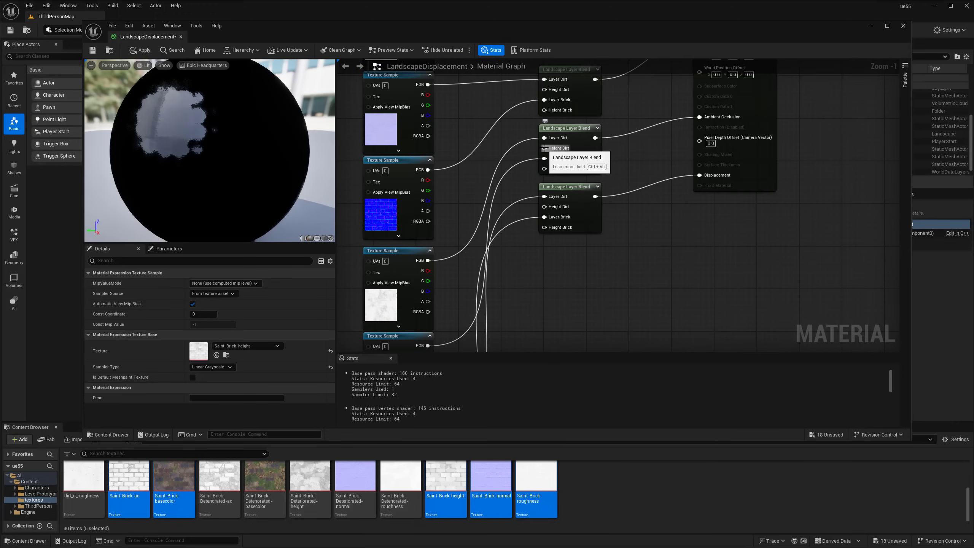
{"action": "right_click_drag", "start_coordinate": [552, 235], "coordinate": [570, 172]}
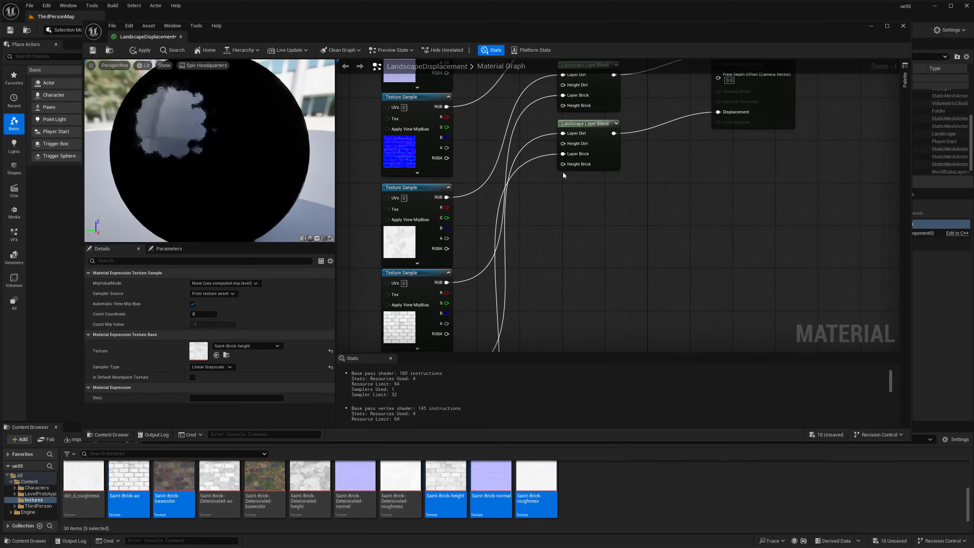
{"action": "scroll", "coordinate": [570, 172], "scroll_direction": "down", "scroll_amount": 2}
{"action": "left_click_drag", "start_coordinate": [477, 291], "coordinate": [569, 108]}
{"action": "scroll", "coordinate": [570, 150], "scroll_direction": "down", "scroll_amount": 2}
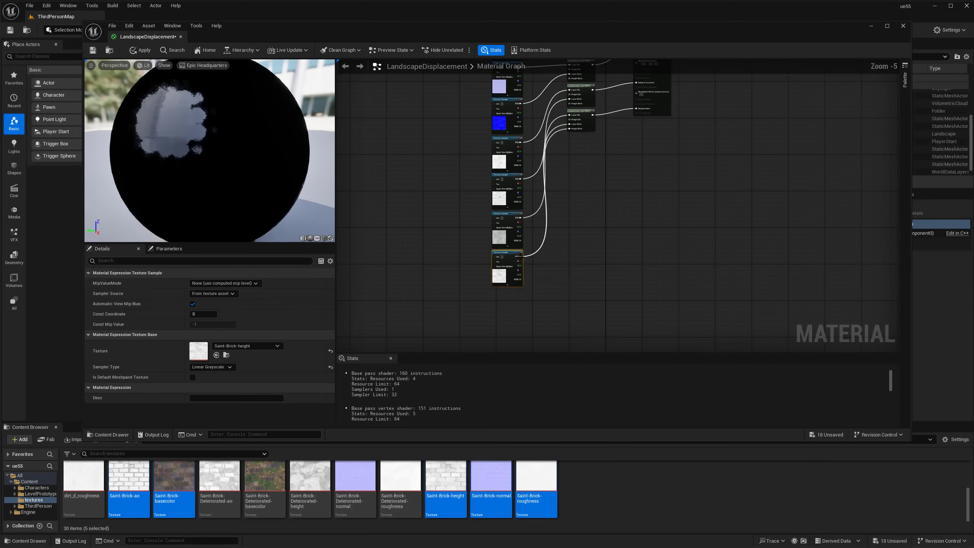
{"action": "left_click_drag", "start_coordinate": [520, 257], "coordinate": [584, 124]}
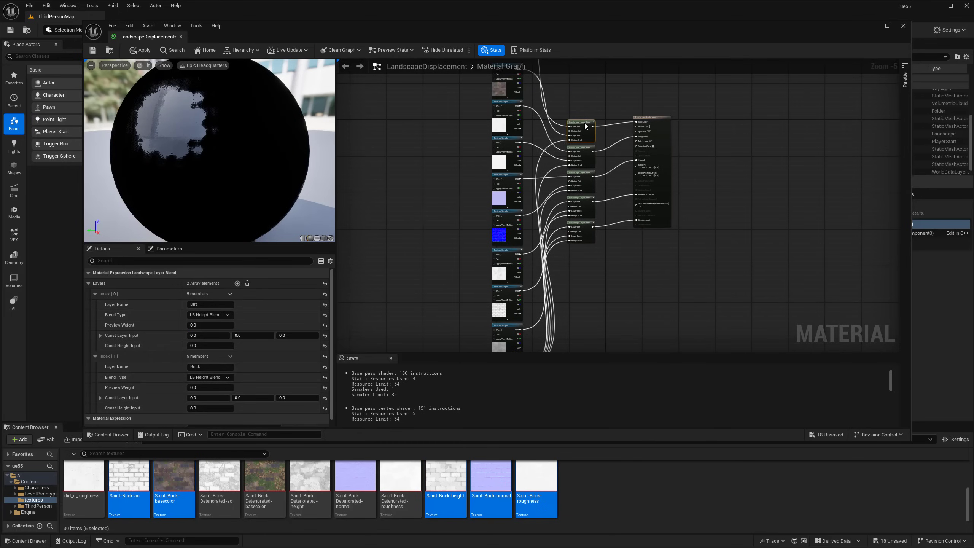
Feed the bottom height texture into the blends' Height Dirt inputs
{"action": "left_click", "coordinate": [599, 147]}
{"action": "scroll", "coordinate": [580, 209], "scroll_direction": "up", "scroll_amount": 2}
{"action": "left_click_drag", "start_coordinate": [497, 283], "coordinate": [593, 195]}
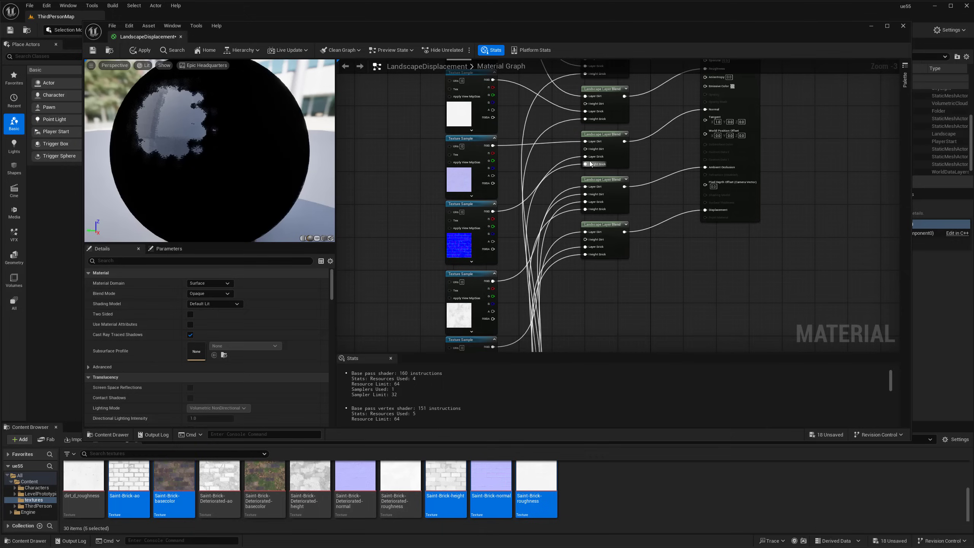
{"action": "left_click_drag", "start_coordinate": [585, 149], "coordinate": [495, 307]}
{"action": "scroll", "coordinate": [498, 303], "scroll_direction": "down", "scroll_amount": 1}
{"action": "right_click_drag", "start_coordinate": [512, 276], "coordinate": [515, 217]}
{"action": "left_click_drag", "start_coordinate": [496, 245], "coordinate": [567, 109]}
{"action": "right_click_drag", "start_coordinate": [582, 164], "coordinate": [587, 63]}
{"action": "left_click_drag", "start_coordinate": [501, 240], "coordinate": [572, 188]}
Shift the five Landscape Layer Blend nodes and the output node to the right
{"action": "right_click_drag", "start_coordinate": [590, 134], "coordinate": [597, 88]}
{"action": "left_click_drag", "start_coordinate": [627, 296], "coordinate": [638, 265]}
{"action": "left_click", "coordinate": [660, 97]}
{"action": "left_click_drag", "start_coordinate": [624, 85], "coordinate": [702, 300]}
{"action": "left_click_drag", "start_coordinate": [692, 132], "coordinate": [765, 133]}
{"action": "left_click", "coordinate": [700, 92]}
{"action": "scroll", "coordinate": [621, 222], "scroll_direction": "down", "scroll_amount": 2}
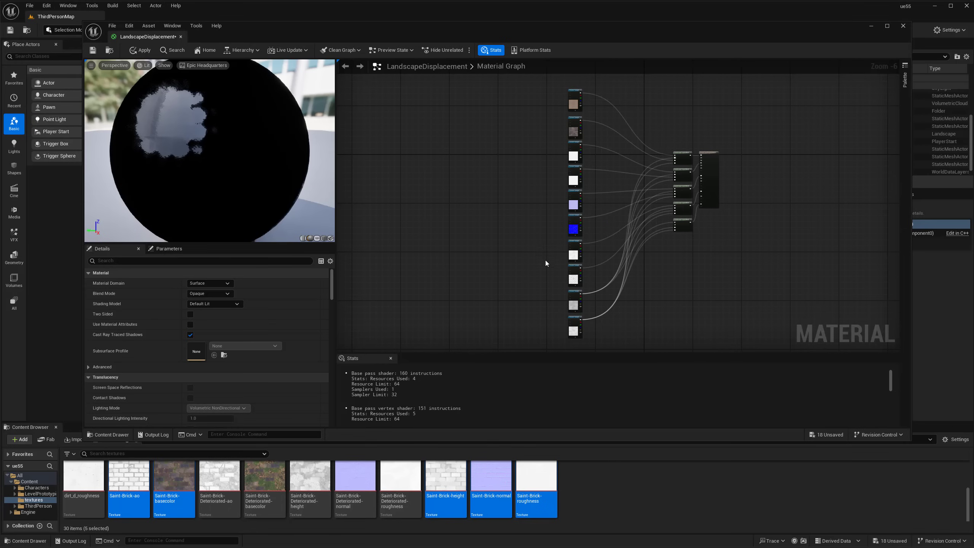
Pull wires from the bottom blend's Height Dirt and a texture colour output, dismissing the node menu
{"action": "right_click_drag", "start_coordinate": [638, 213], "coordinate": [593, 181]}
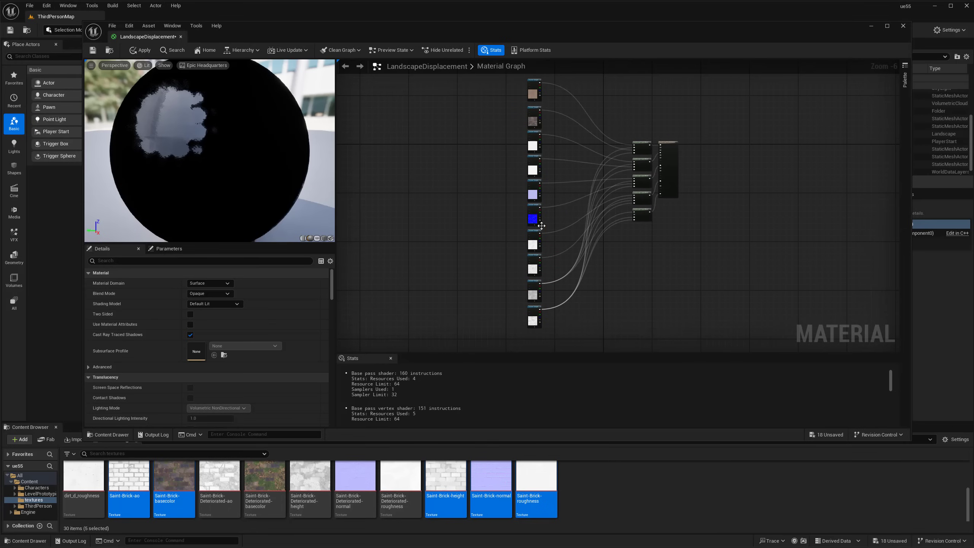
{"action": "scroll", "coordinate": [623, 169], "scroll_direction": "up", "scroll_amount": 2}
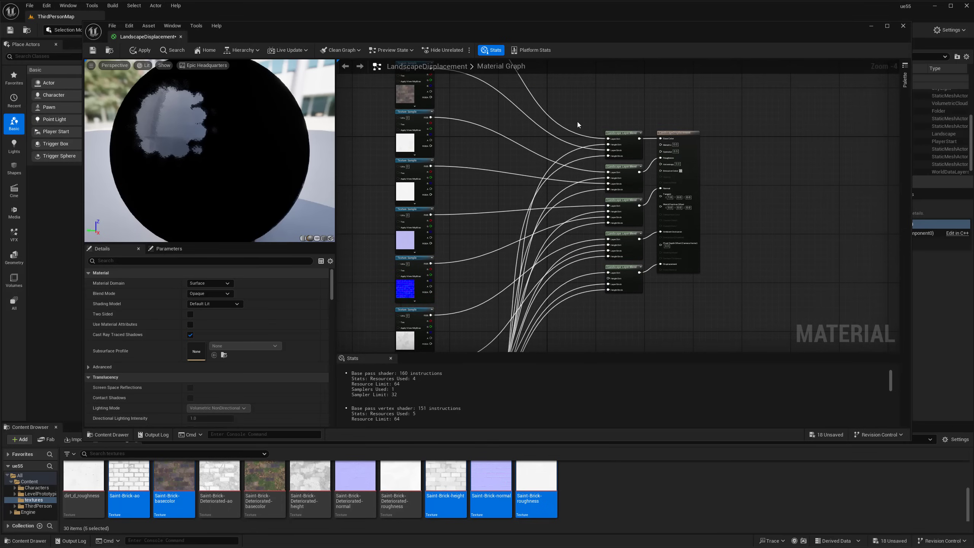
{"action": "right_click_drag", "start_coordinate": [648, 172], "coordinate": [712, 40]}
{"action": "right_click_drag", "start_coordinate": [453, 74], "coordinate": [474, 200]}
{"action": "scroll", "coordinate": [487, 204], "scroll_direction": "up", "scroll_amount": 2}
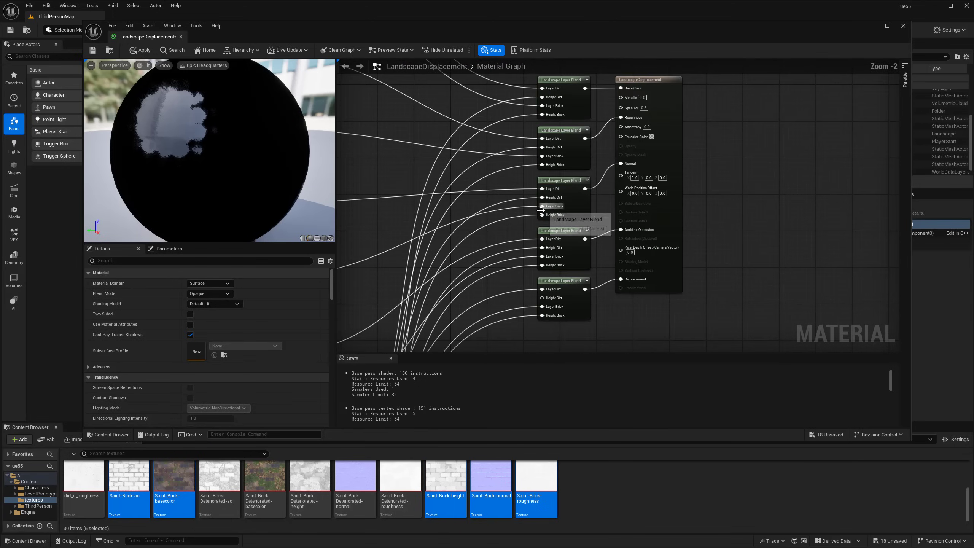
{"action": "right_click_drag", "start_coordinate": [545, 299], "coordinate": [643, 185]}
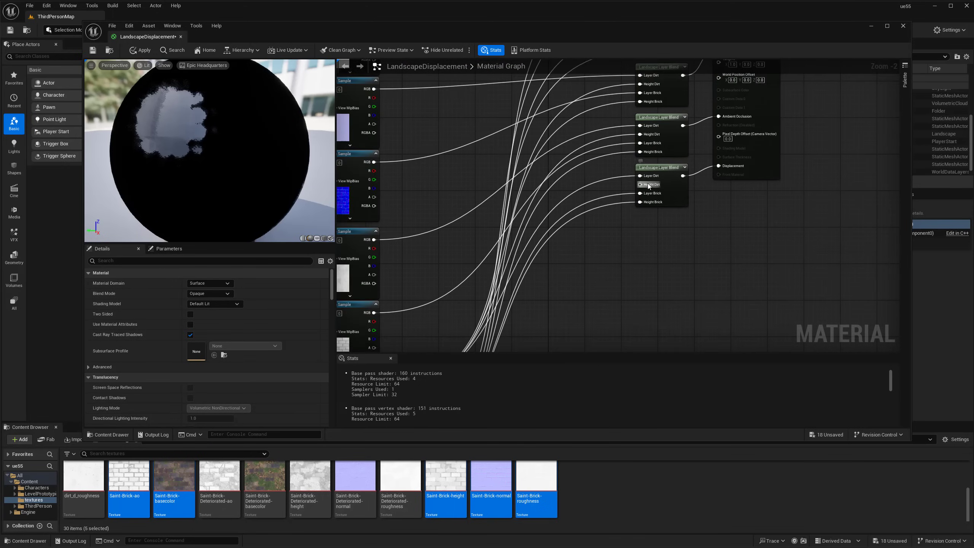
{"action": "left_click_drag", "start_coordinate": [643, 185], "coordinate": [412, 139]}
{"action": "scroll", "coordinate": [425, 129], "scroll_direction": "down", "scroll_amount": 2}
{"action": "right_click_drag", "start_coordinate": [431, 133], "coordinate": [422, 236]}
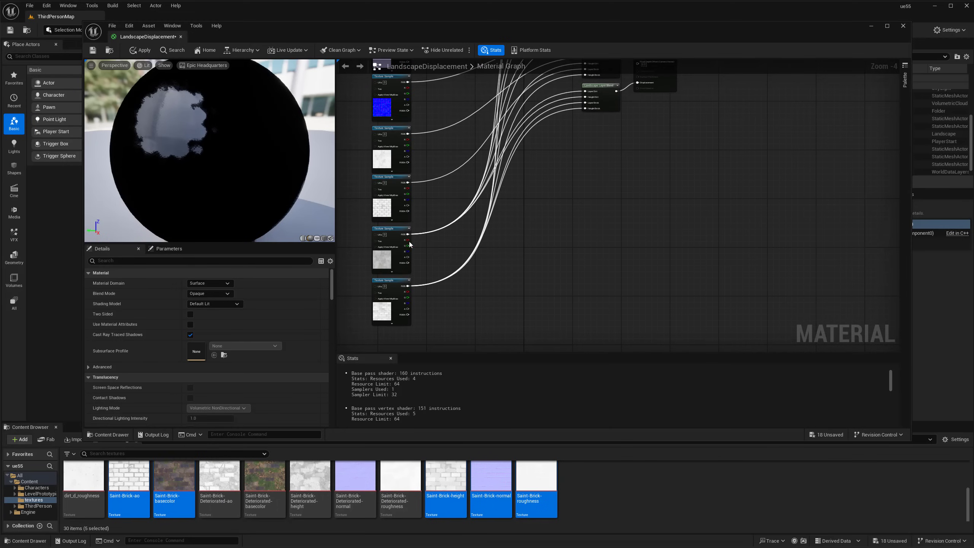
{"action": "left_click_drag", "start_coordinate": [408, 234], "coordinate": [506, 148]}
{"action": "key", "text": "Escape"}
Try pulling a texture node out of the column, then undo the move
{"action": "scroll", "coordinate": [474, 263], "scroll_direction": "down", "scroll_amount": 3}
{"action": "left_click_drag", "start_coordinate": [461, 276], "coordinate": [427, 171]}
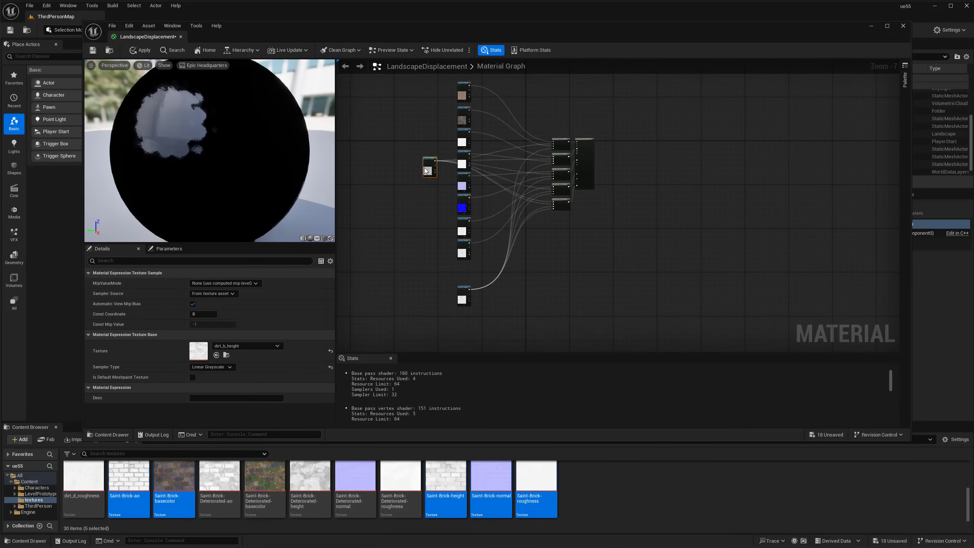
{"action": "mouse_move", "coordinate": [415, 217]}
{"action": "left_mouse_down"}
{"action": "mouse_move", "coordinate": [422, 169]}
{"action": "mouse_move", "coordinate": [418, 223]}
{"action": "mouse_move", "coordinate": [422, 170]}
{"action": "mouse_move", "coordinate": [398, 174]}
{"action": "mouse_move", "coordinate": [413, 248]}
{"action": "mouse_move", "coordinate": [420, 201]}
{"action": "left_mouse_up"}
{"action": "key", "text": "ctrl+z"}
{"action": "scroll", "coordinate": [485, 279], "scroll_direction": "up", "scroll_amount": 3}
{"action": "right_click_drag", "start_coordinate": [522, 277], "coordinate": [506, 344]}
{"action": "scroll", "coordinate": [551, 290], "scroll_direction": "down", "scroll_amount": 2}
{"action": "scroll", "coordinate": [567, 268], "scroll_direction": "up", "scroll_amount": 2}
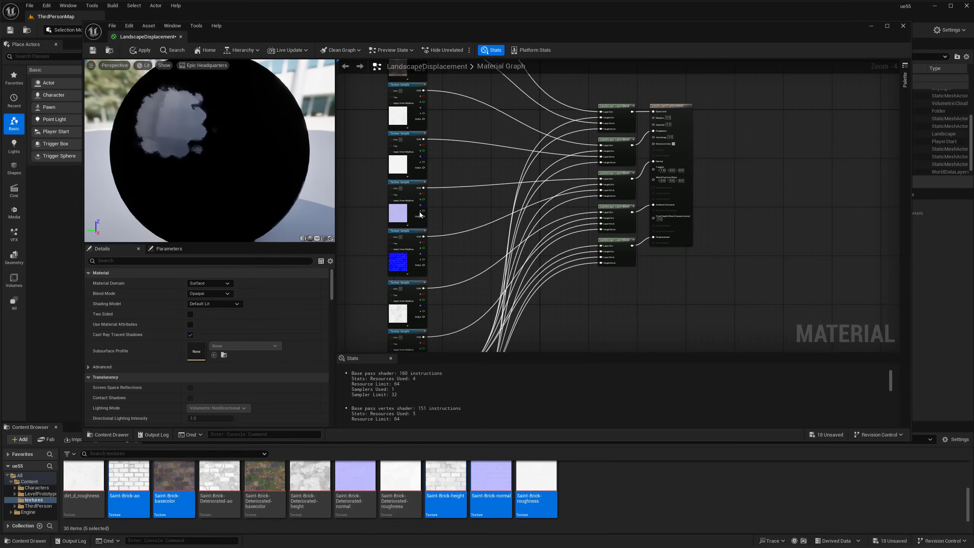
{"action": "right_click_drag", "start_coordinate": [475, 238], "coordinate": [653, 240]}
{"action": "scroll", "coordinate": [504, 218], "scroll_direction": "down", "scroll_amount": 1}
{"action": "right_click_drag", "start_coordinate": [432, 185], "coordinate": [524, 203]}
{"action": "right_click", "coordinate": [524, 203]}
{"action": "key", "text": "Escape"}
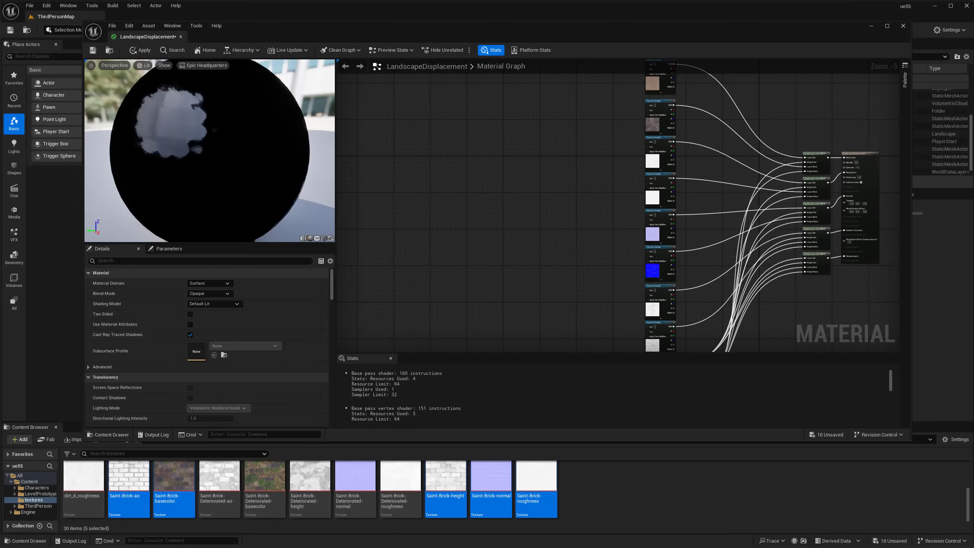
Push the LandscapeDisplacement output node further right
{"action": "scroll", "coordinate": [533, 200], "scroll_direction": "up", "scroll_amount": 1}
{"action": "right_click_drag", "start_coordinate": [687, 214], "coordinate": [496, 177]}
{"action": "scroll", "coordinate": [668, 220], "scroll_direction": "up", "scroll_amount": 2}
{"action": "right_click_drag", "start_coordinate": [612, 230], "coordinate": [516, 234]}
{"action": "scroll", "coordinate": [537, 235], "scroll_direction": "down", "scroll_amount": 1}
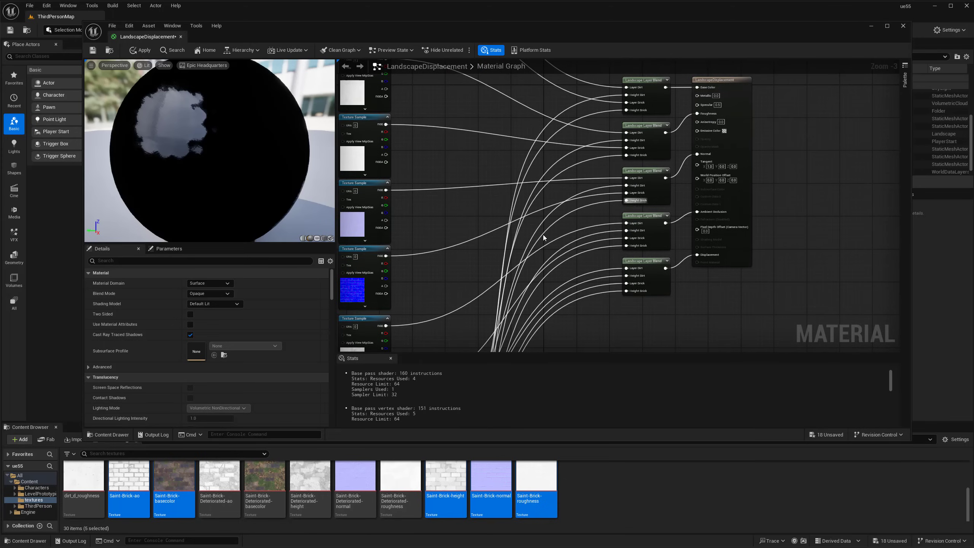
{"action": "left_click_drag", "start_coordinate": [737, 189], "coordinate": [802, 193]}
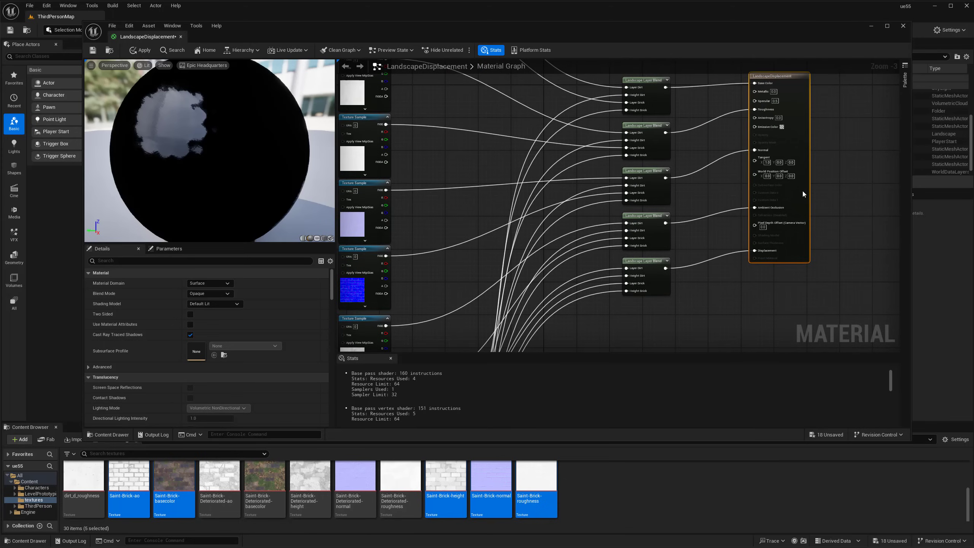
{"action": "right_click_drag", "start_coordinate": [709, 130], "coordinate": [685, 163]}
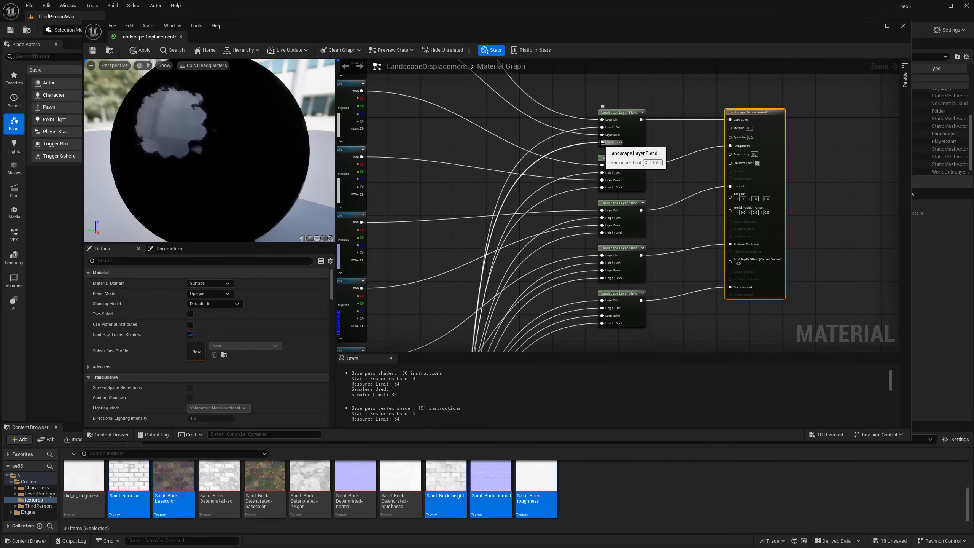
{"action": "scroll", "coordinate": [562, 203], "scroll_direction": "down", "scroll_amount": 3}
{"action": "right_click_drag", "start_coordinate": [543, 237], "coordinate": [574, 156]}
{"action": "scroll", "coordinate": [531, 196], "scroll_direction": "up", "scroll_amount": 4}
{"action": "right_click_drag", "start_coordinate": [502, 302], "coordinate": [566, 201]}
Lower the Saint-Brick-height texture and place a Multiply node after the texture
{"action": "left_click_drag", "start_coordinate": [499, 297], "coordinate": [498, 334]}
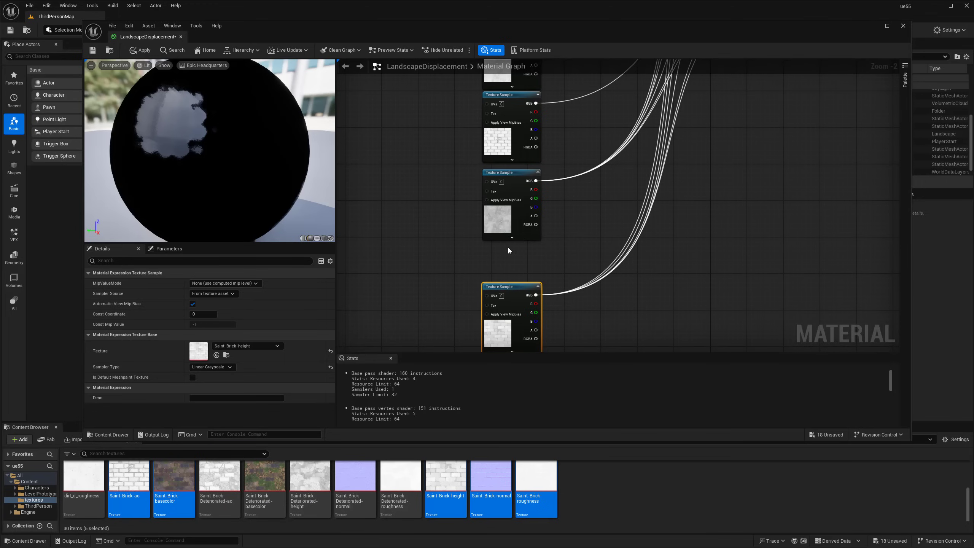
{"action": "left_click", "coordinate": [508, 249]}
{"action": "right_click_drag", "start_coordinate": [531, 249], "coordinate": [494, 267]}
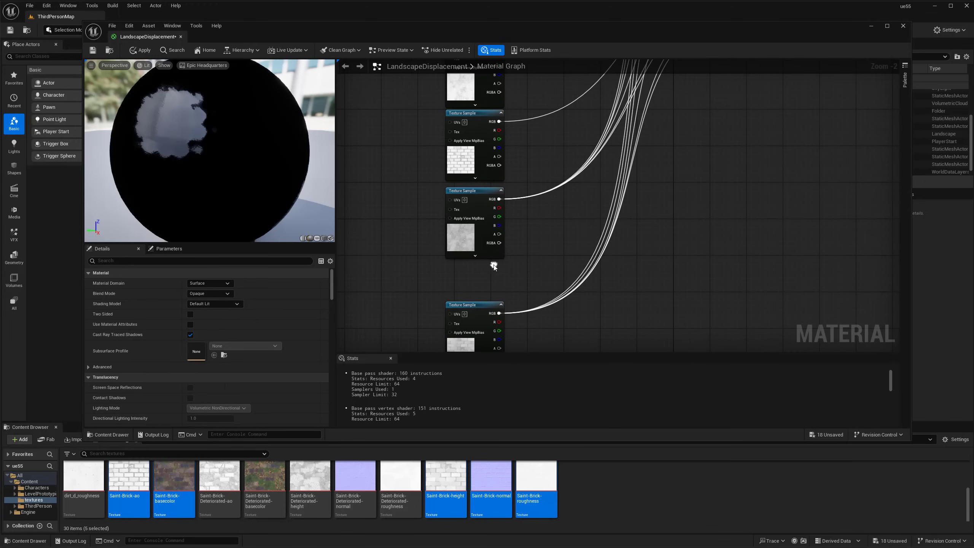
{"action": "left_click", "coordinate": [546, 212]}
{"action": "left_click_drag", "start_coordinate": [550, 227], "coordinate": [500, 199]}
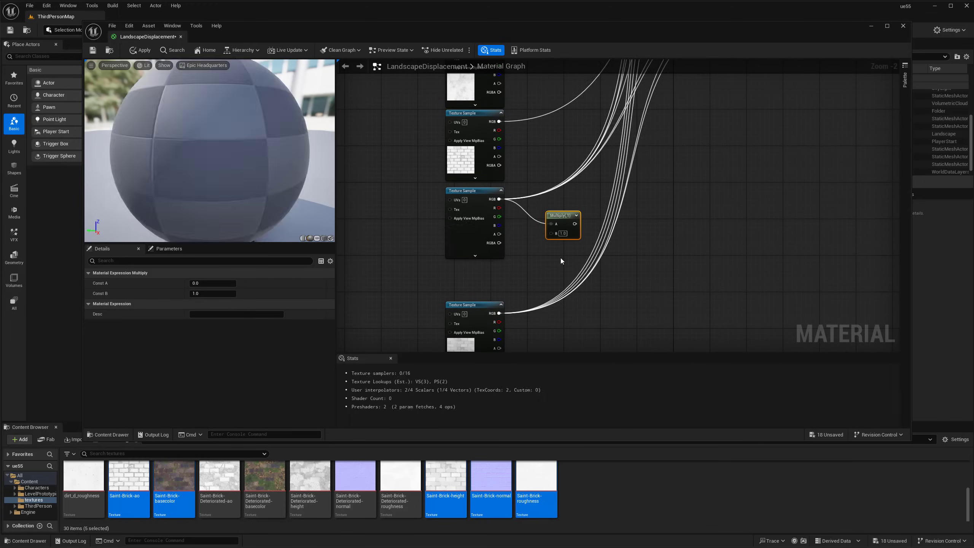
Wire a texture's RGB into a Multiply and add a second Multiply for the other texture
{"action": "right_click_drag", "start_coordinate": [559, 246], "coordinate": [523, 135]}
{"action": "left_click", "coordinate": [534, 231]}
{"action": "left_click", "coordinate": [534, 236]}
{"action": "left_click_drag", "start_coordinate": [538, 246], "coordinate": [580, 236]}
Add a constant node feeding the B input of both Multiply nodes
{"action": "left_click", "coordinate": [481, 177]}
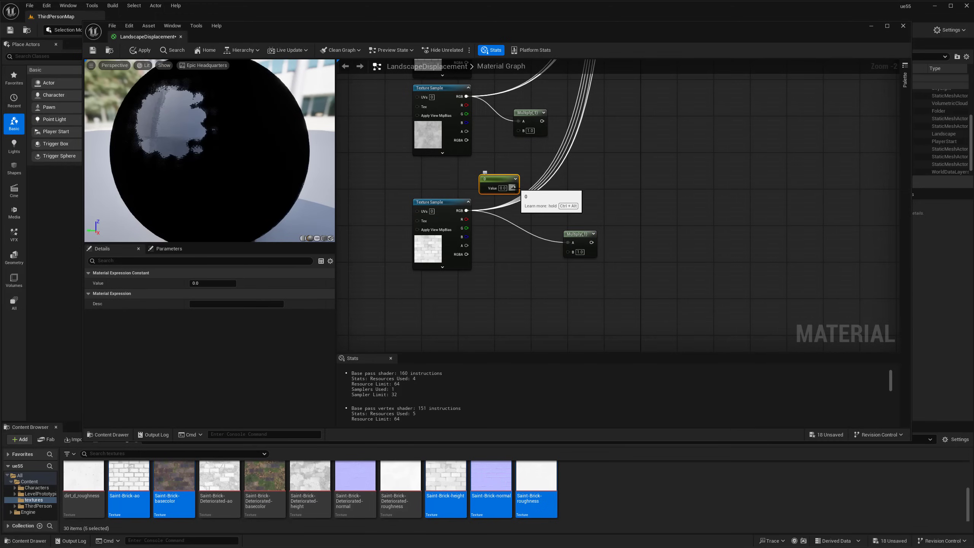
{"action": "left_click_drag", "start_coordinate": [514, 187], "coordinate": [562, 252]}
{"action": "left_click_drag", "start_coordinate": [544, 221], "coordinate": [567, 252]}
{"action": "left_click_drag", "start_coordinate": [513, 188], "coordinate": [461, 173]}
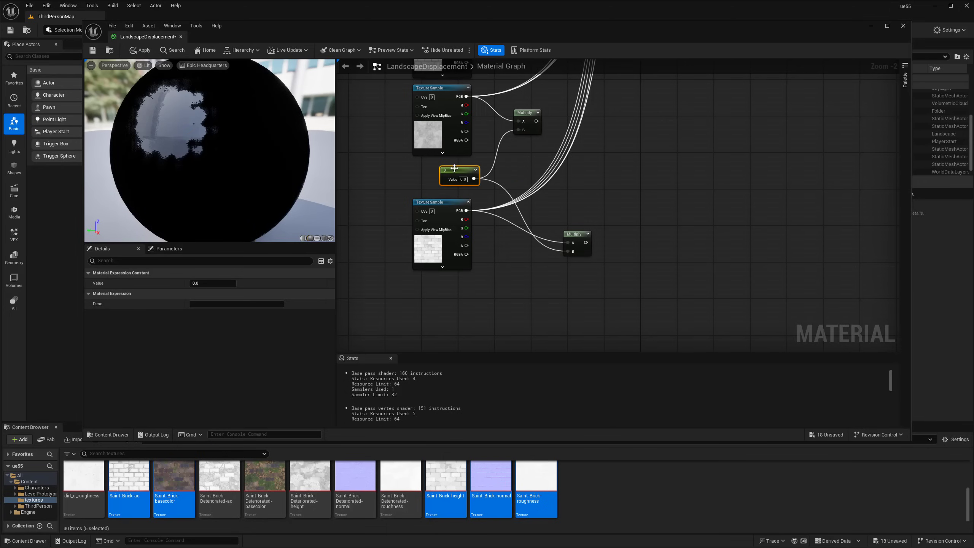
Convert the constant into a Contrast parameter with default value 1
{"action": "right_click", "coordinate": [453, 172]}
{"action": "left_click", "coordinate": [481, 193]}
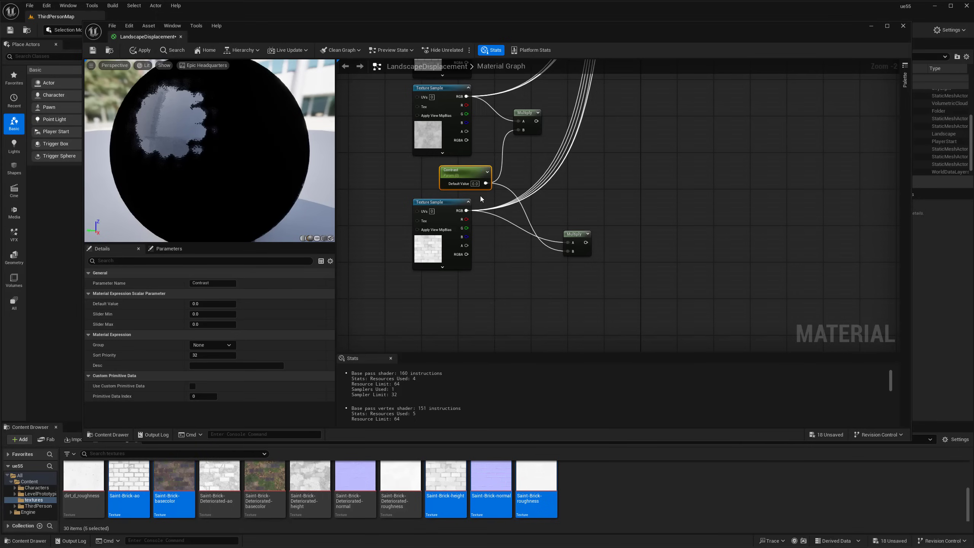
{"action": "left_click", "coordinate": [213, 304]}
{"action": "type", "text": "1"}
{"action": "key", "text": "Return"}
{"action": "scroll", "coordinate": [588, 230], "scroll_direction": "down", "scroll_amount": 2}
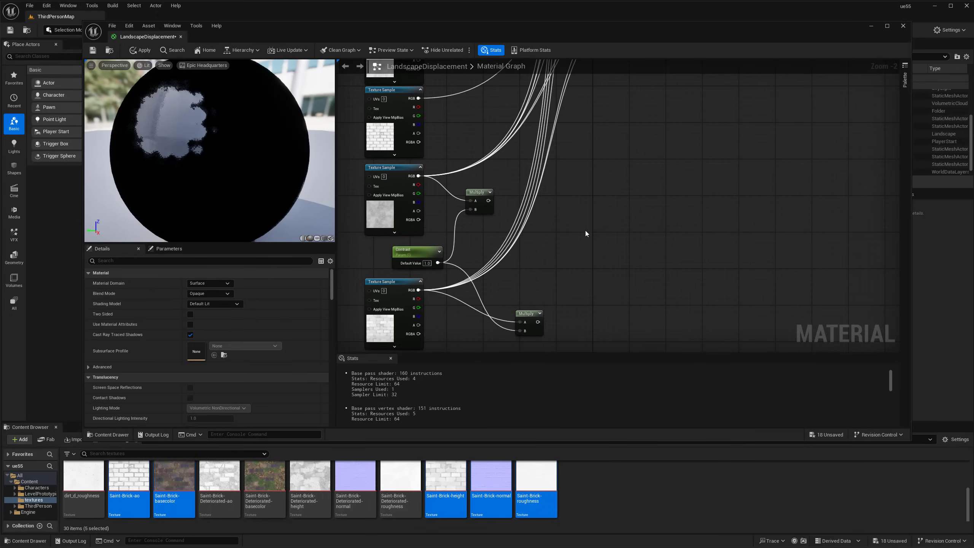
Reroute each height texture's outgoing wires through its Multiply node's output
{"action": "left_click", "coordinate": [533, 281]}
{"action": "right_click_drag", "start_coordinate": [541, 248], "coordinate": [507, 263]}
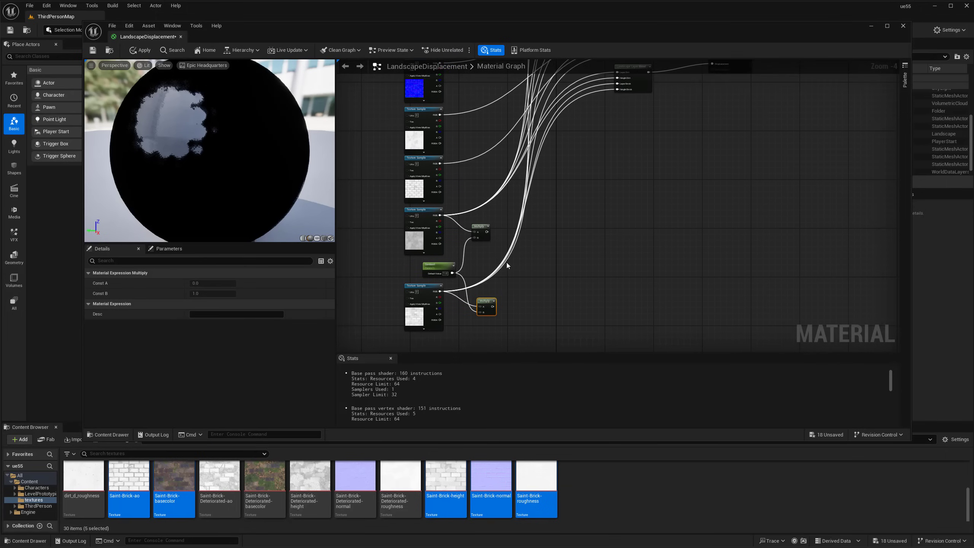
{"action": "scroll", "coordinate": [482, 232], "scroll_direction": "up", "scroll_amount": 3}
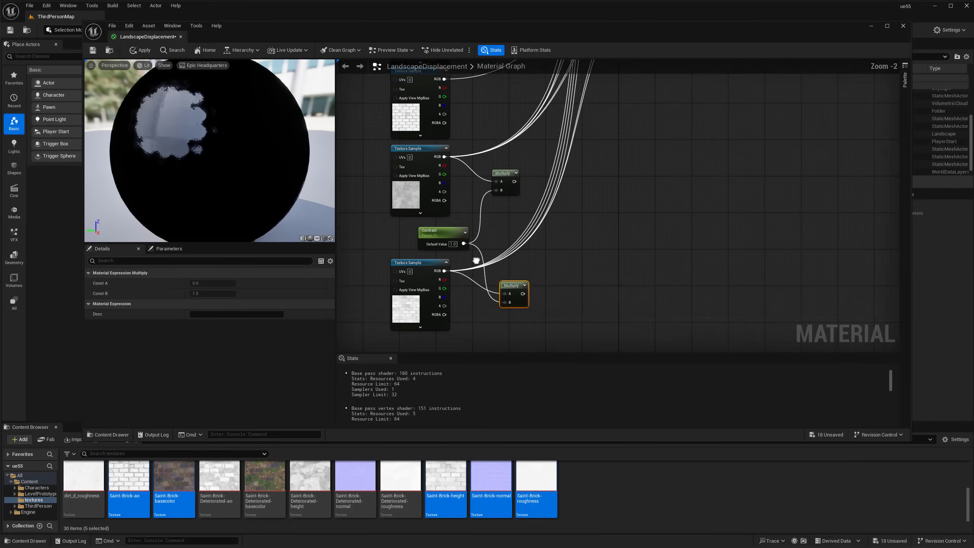
{"action": "left_click_drag", "start_coordinate": [468, 230], "coordinate": [564, 256], "text": "ctrl"}
{"action": "right_click_drag", "start_coordinate": [553, 201], "coordinate": [548, 219]}
{"action": "mouse_move", "coordinate": [464, 116]}
{"action": "left_mouse_down", "text": "ctrl"}
{"action": "mouse_move", "coordinate": [532, 144]}
{"action": "mouse_move", "coordinate": [464, 116]}
{"action": "left_mouse_up", "text": "ctrl"}
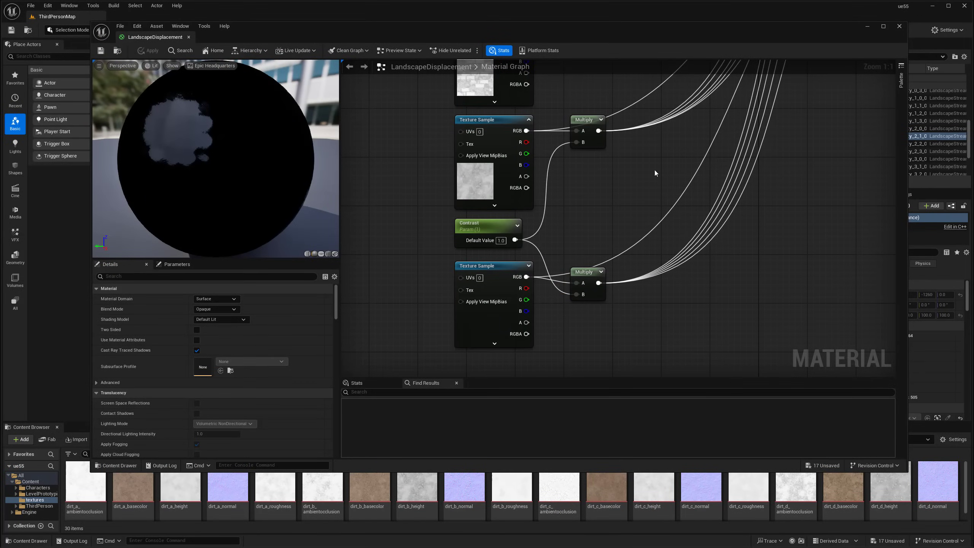
Close the material editor and preview the landscape with overlays hidden (G)
{"action": "left_click", "coordinate": [188, 37]}
{"action": "left_click_drag", "start_coordinate": [456, 248], "coordinate": [437, 242]}
{"action": "scroll", "coordinate": [423, 231], "scroll_direction": "down", "scroll_amount": 1}
{"action": "key", "text": "g"}
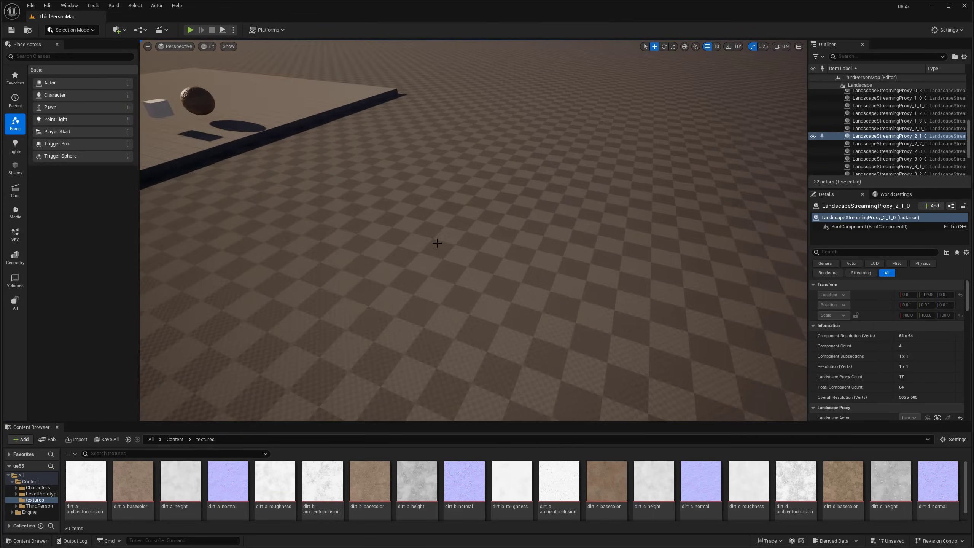
Restore the editor overlays and select the Landscape actor in the Outliner
{"action": "key", "text": "g"}
{"action": "left_click_drag", "start_coordinate": [547, 177], "coordinate": [547, 208]}
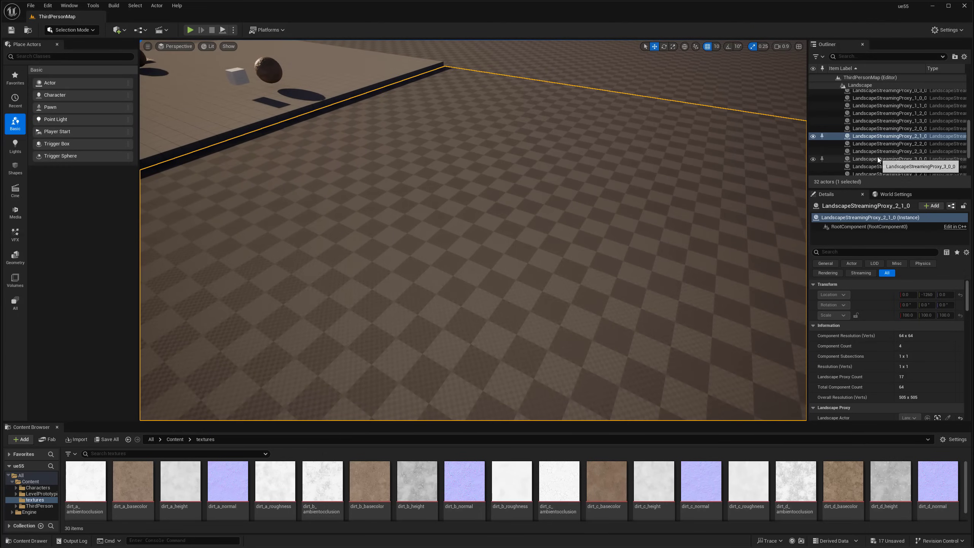
{"action": "scroll", "coordinate": [874, 148], "scroll_direction": "up", "scroll_amount": 3}
{"action": "scroll", "coordinate": [874, 146], "scroll_direction": "up", "scroll_amount": 3}
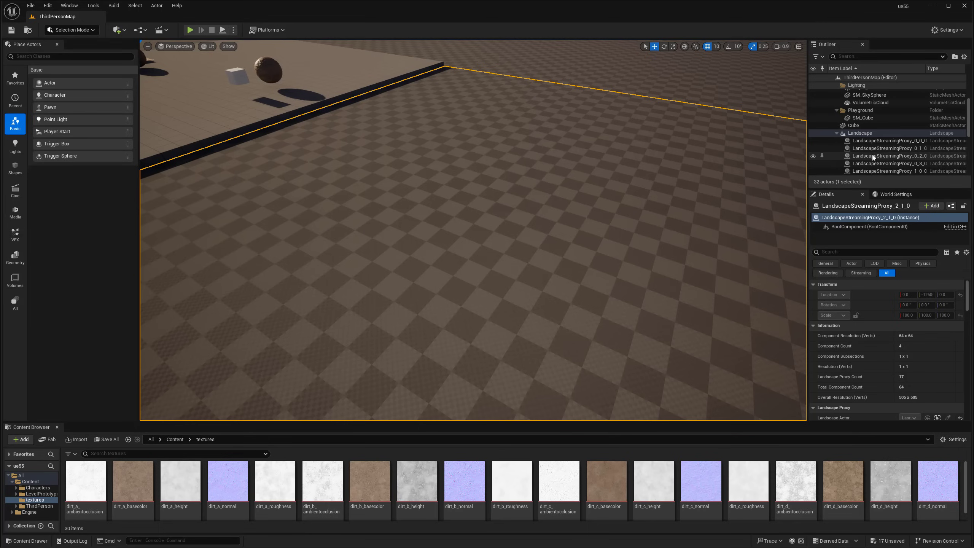
{"action": "left_click", "coordinate": [861, 133]}
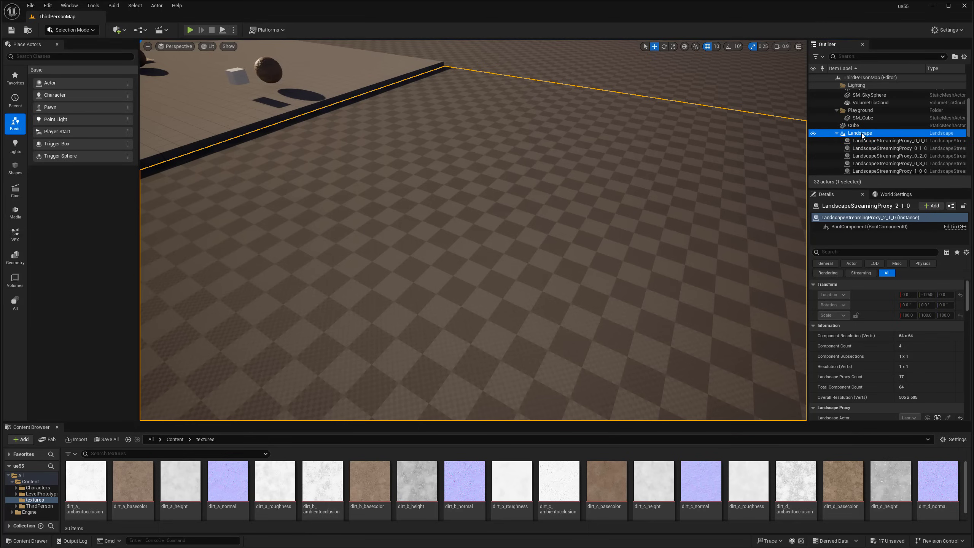
{"action": "left_click", "coordinate": [837, 134]}
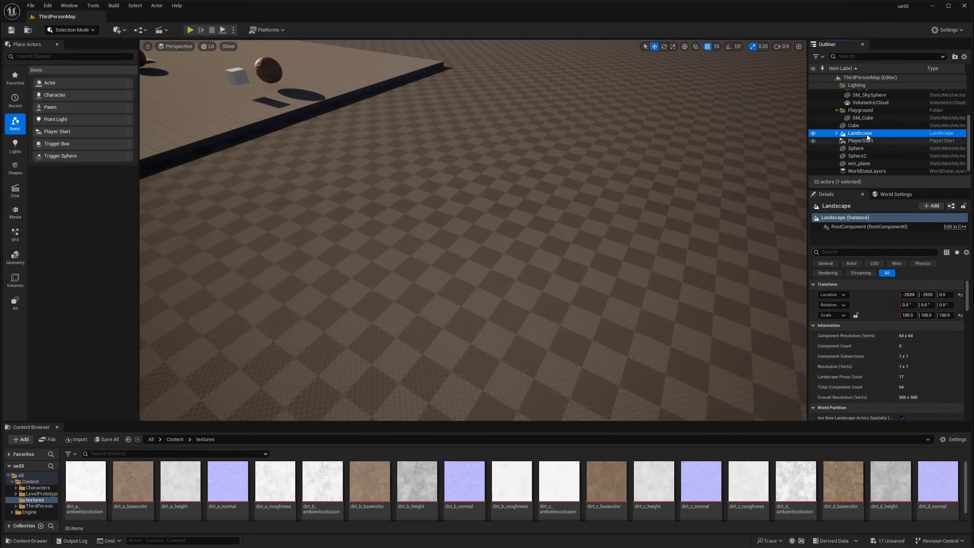
Assign Landscape Displacement from the Content folder as the Landscape Material
{"action": "left_click", "coordinate": [175, 439]}
{"action": "left_click", "coordinate": [318, 482]}
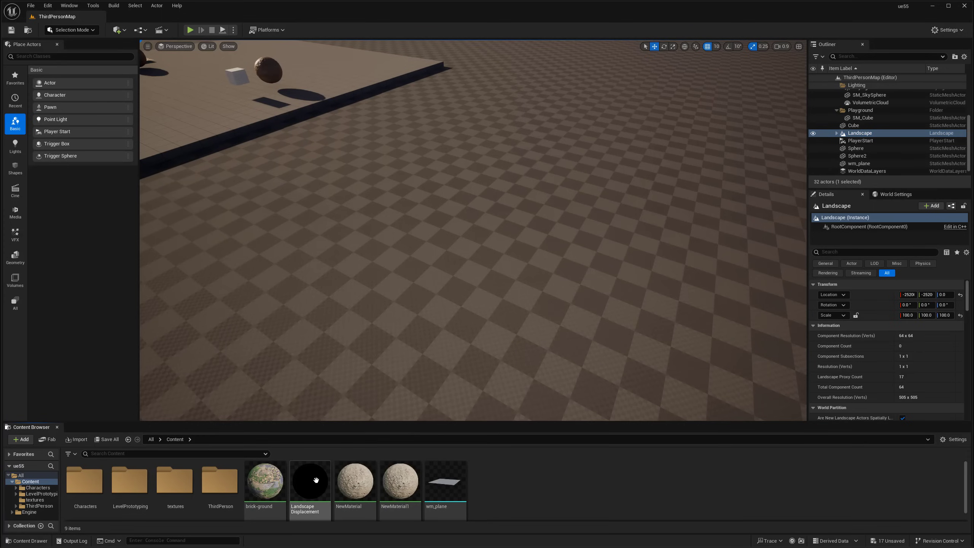
{"action": "scroll", "coordinate": [880, 353], "scroll_direction": "down", "scroll_amount": 5}
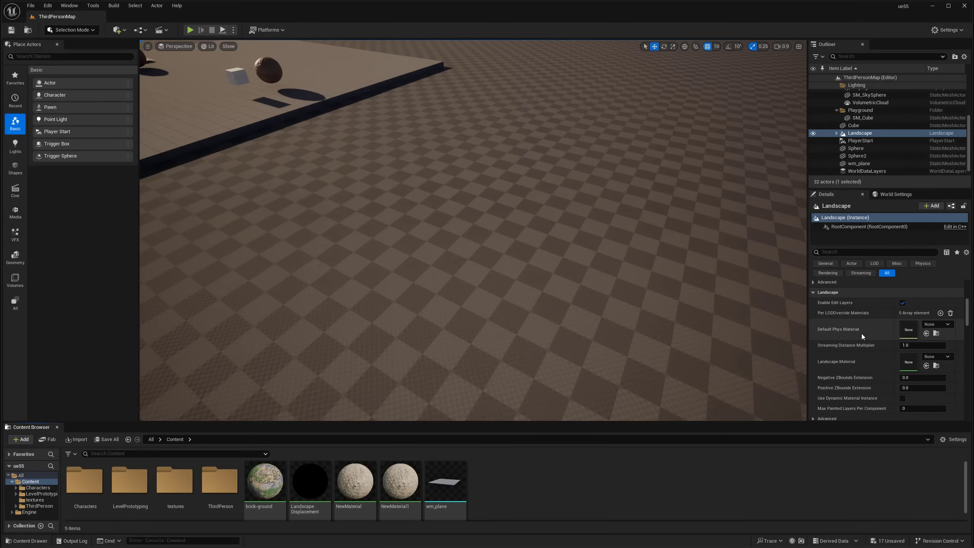
{"action": "scroll", "coordinate": [862, 337], "scroll_direction": "down", "scroll_amount": 1}
{"action": "left_click_drag", "start_coordinate": [311, 482], "coordinate": [908, 347]}
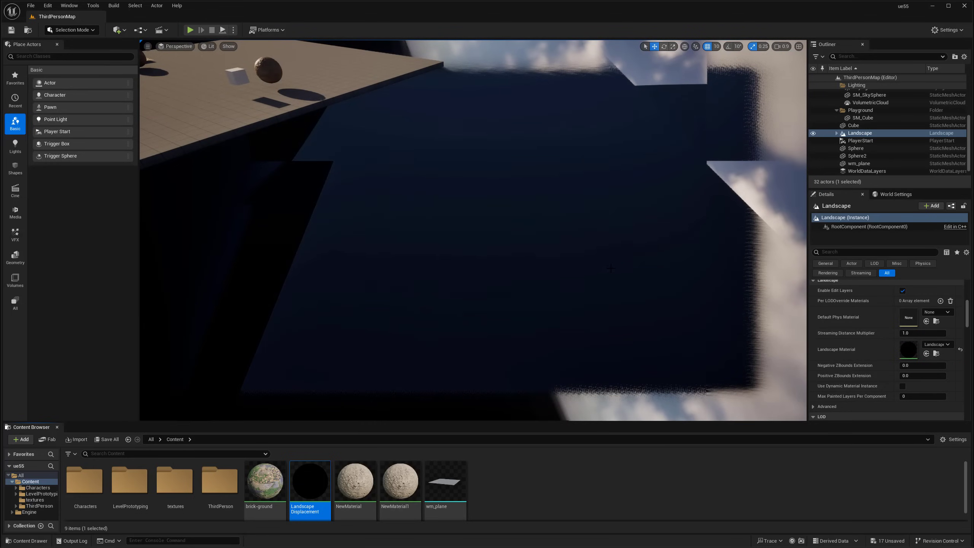
{"action": "right_click_drag", "start_coordinate": [520, 307], "coordinate": [563, 223]}
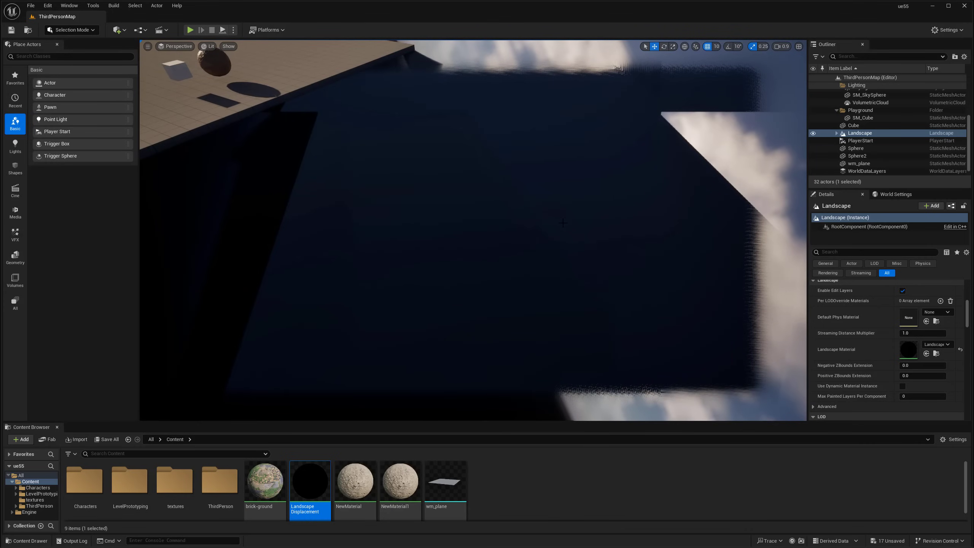
{"action": "right_click_drag", "start_coordinate": [556, 237], "coordinate": [550, 168]}
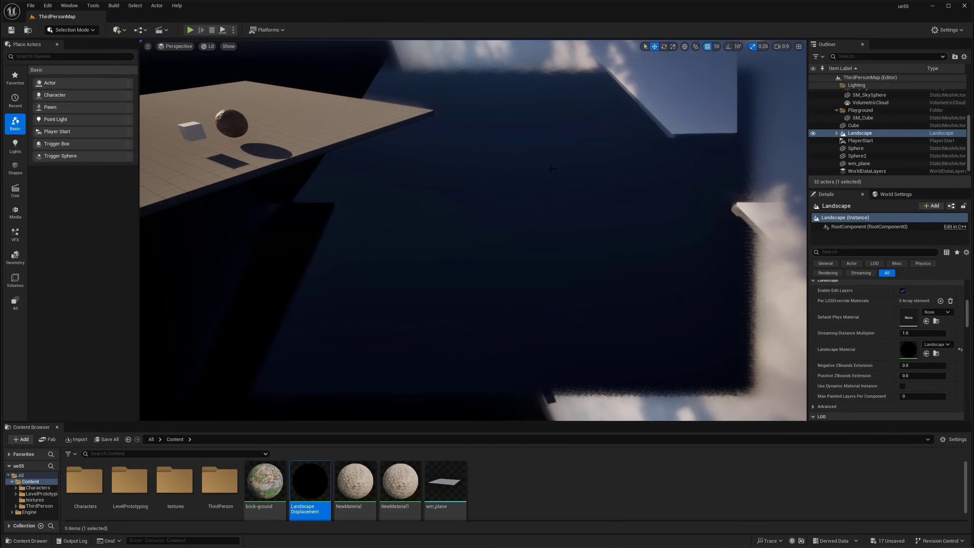
Save all modified assets, select a landscape proxy, and switch to Landscape mode
{"action": "left_click", "coordinate": [106, 439]}
{"action": "left_click", "coordinate": [548, 364]}
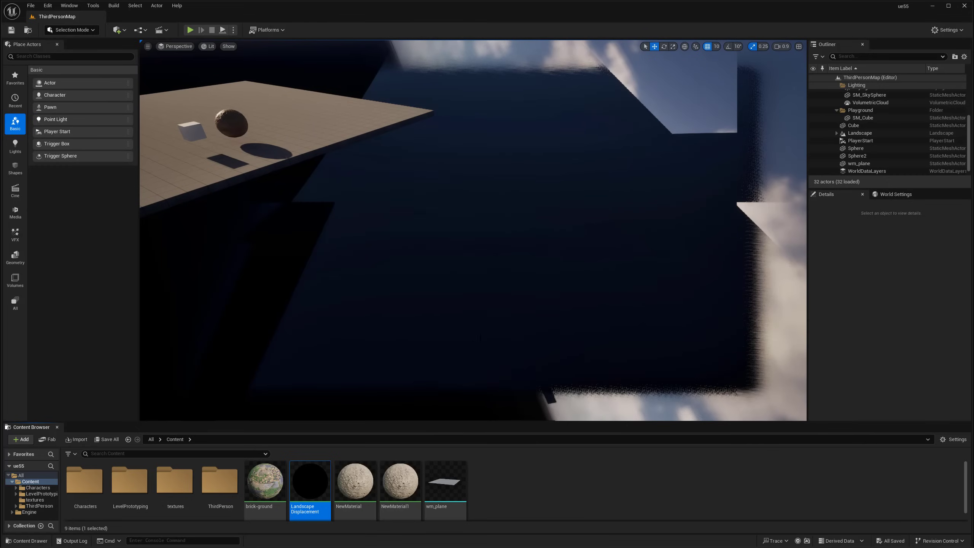
{"action": "left_click", "coordinate": [537, 291]}
{"action": "right_click_drag", "start_coordinate": [537, 291], "coordinate": [532, 252]}
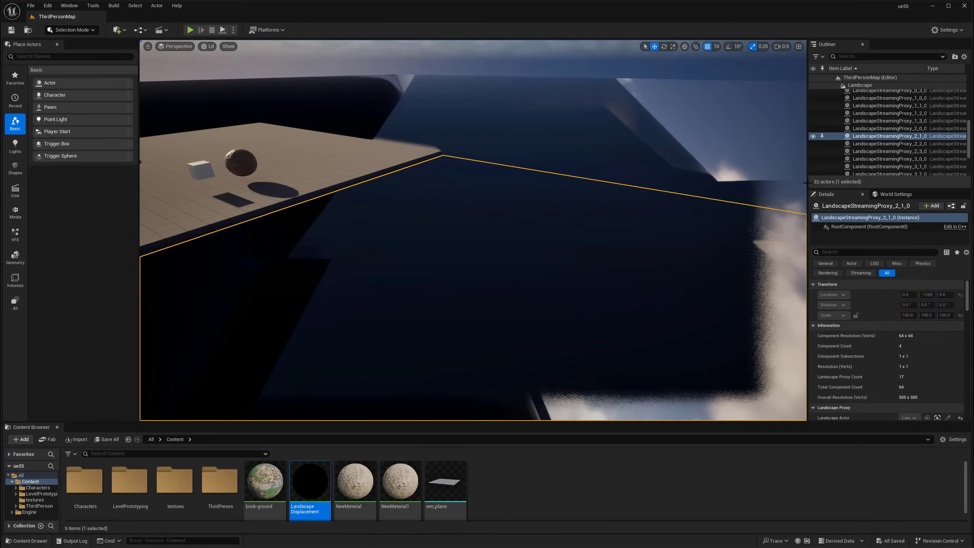
{"action": "left_click", "coordinate": [78, 32]}
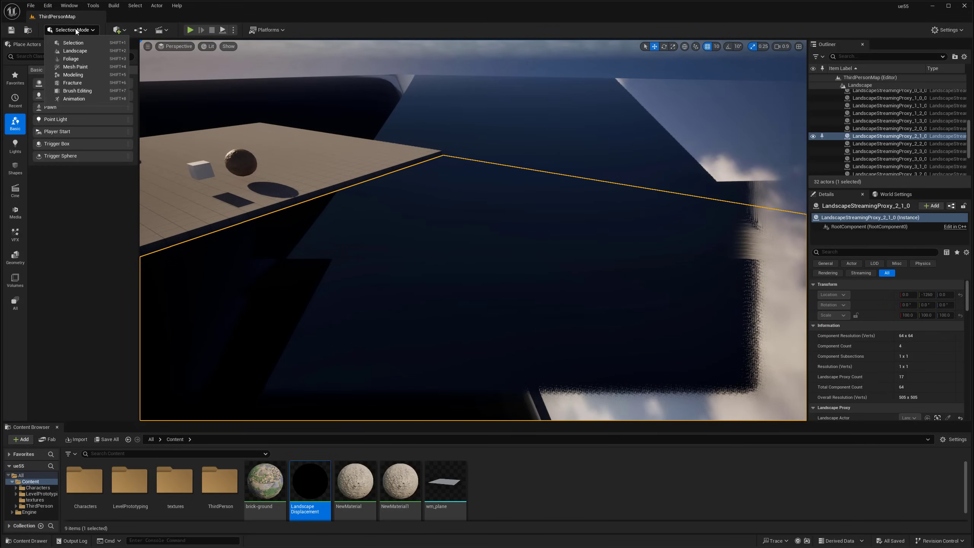
{"action": "left_click", "coordinate": [74, 52]}
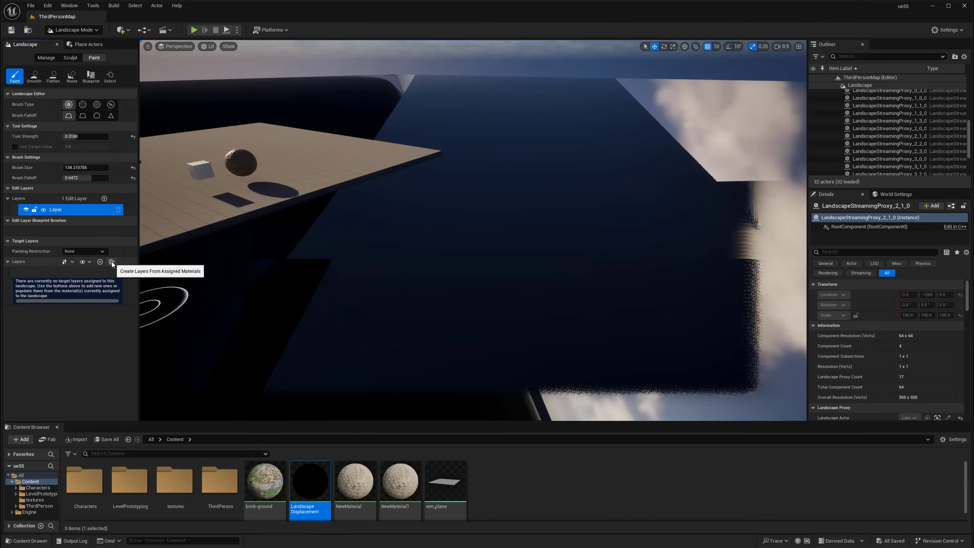
Create paint layers from the landscape material and select the Dirt layer
{"action": "left_click", "coordinate": [111, 262]}
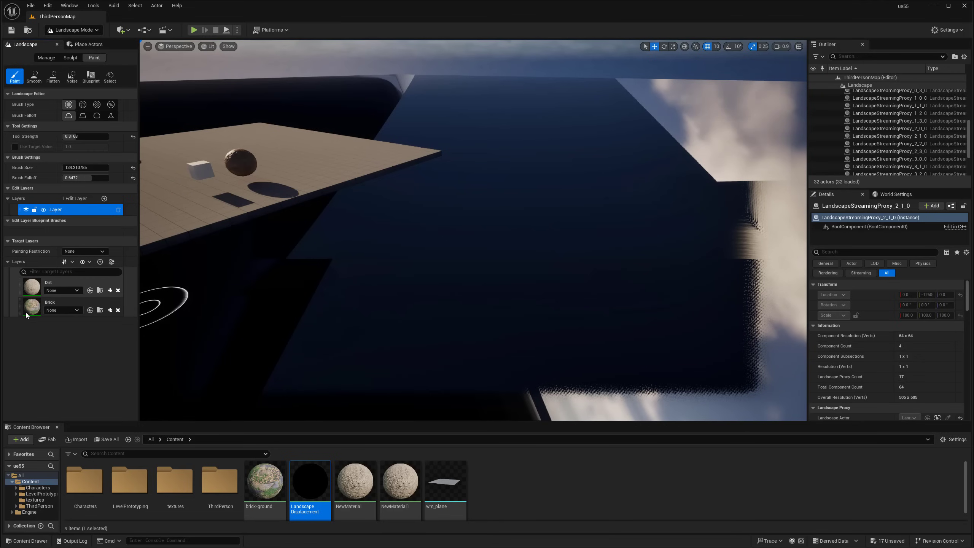
{"action": "mouse_move", "coordinate": [425, 253]}
{"action": "right_mouse_down"}
{"action": "mouse_move", "coordinate": [452, 299]}
{"action": "mouse_move", "coordinate": [424, 240]}
{"action": "right_mouse_up"}
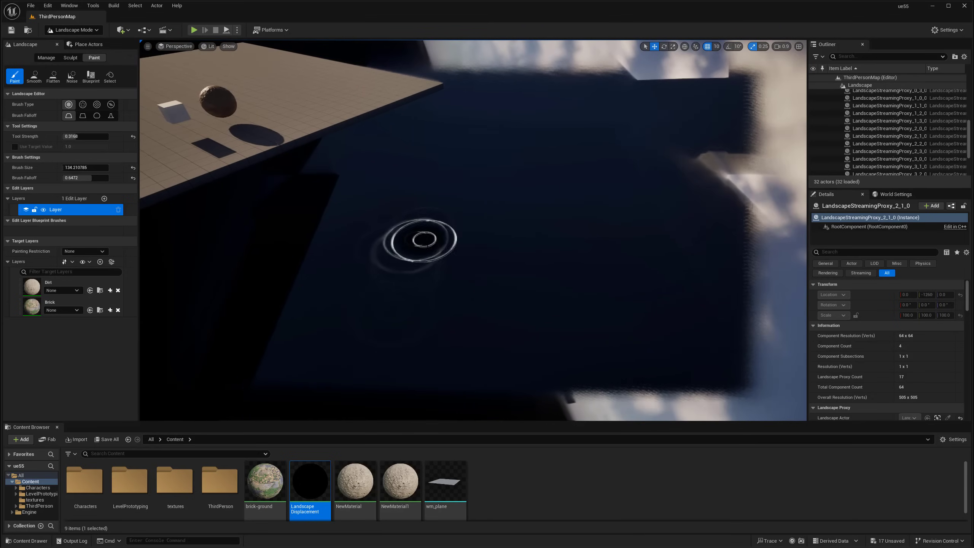
{"action": "scroll", "coordinate": [884, 149], "scroll_direction": "up", "scroll_amount": 3}
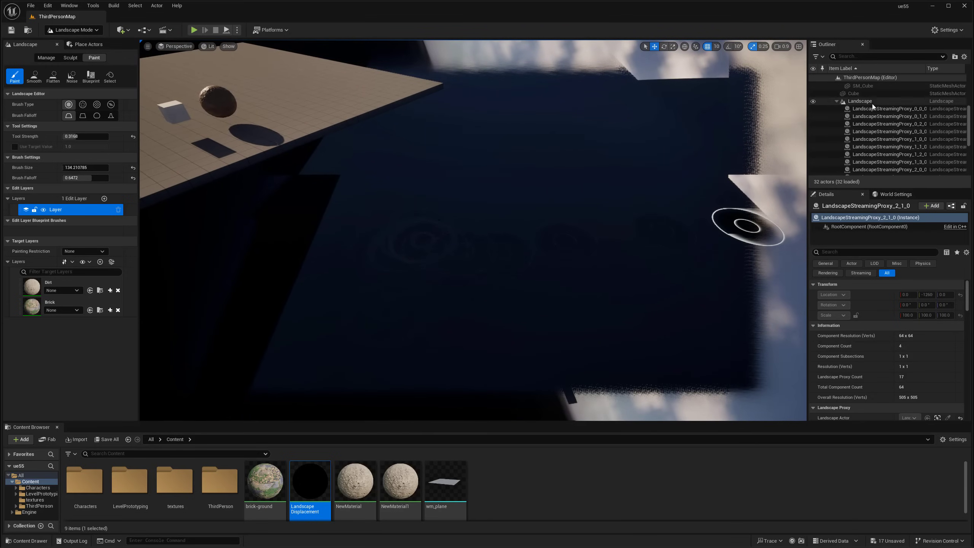
{"action": "left_click", "coordinate": [73, 295]}
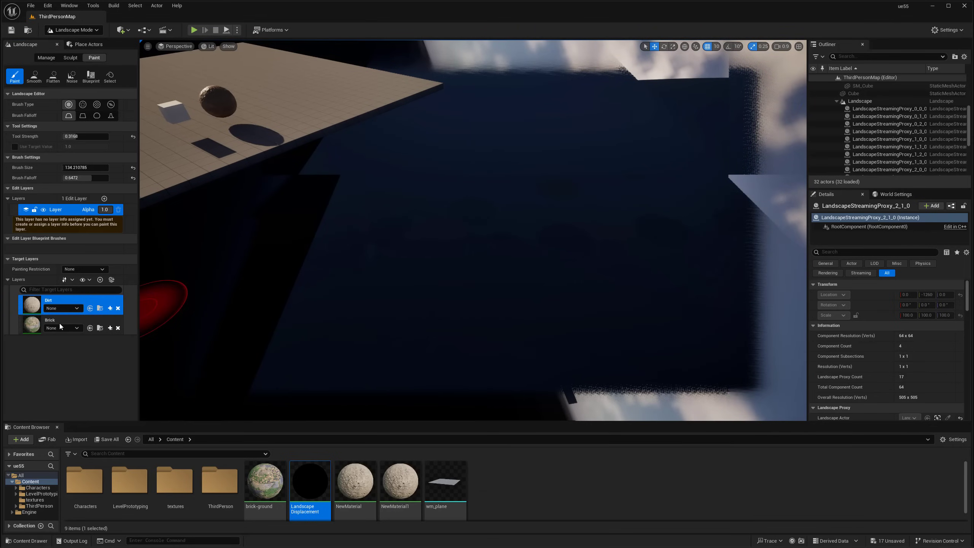
{"action": "right_click_drag", "start_coordinate": [437, 231], "coordinate": [450, 237]}
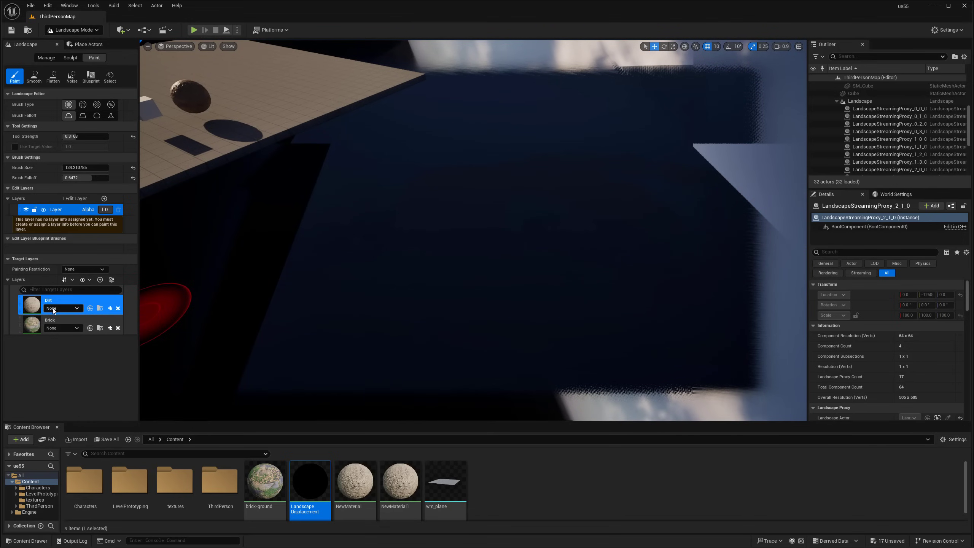
Create a weight-blended Dirt_LayerInfo asset in Content for the Dirt layer
{"action": "left_click", "coordinate": [110, 308]}
{"action": "left_click", "coordinate": [124, 321]}
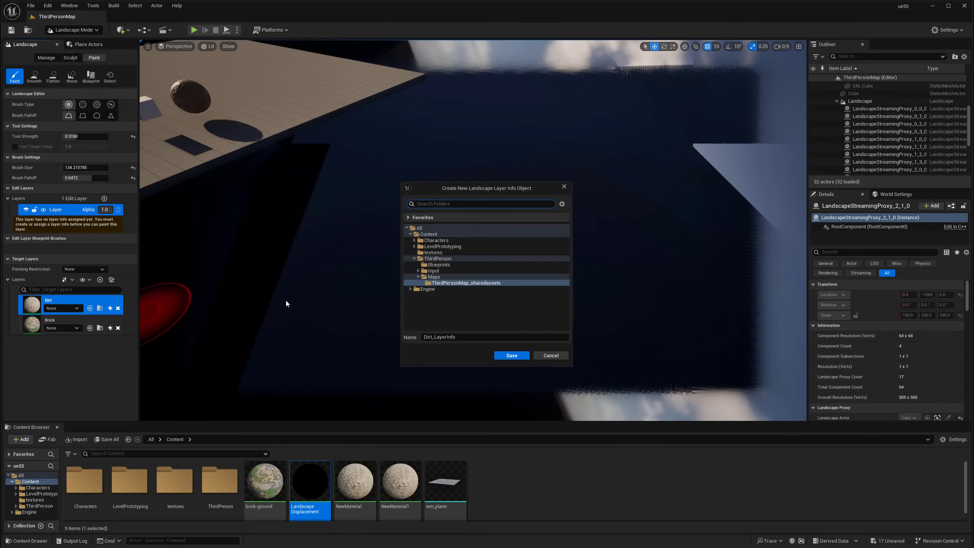
{"action": "left_click", "coordinate": [428, 234]}
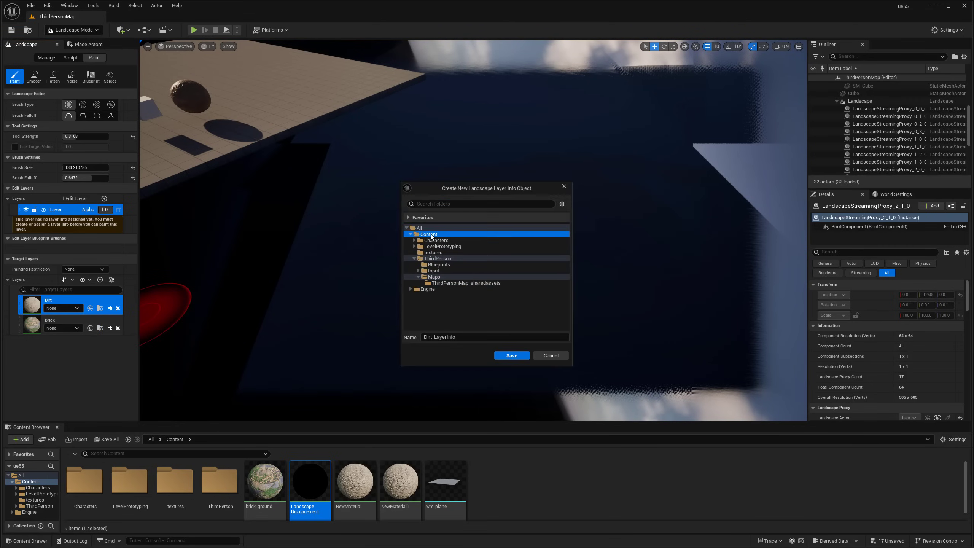
{"action": "left_click", "coordinate": [511, 355]}
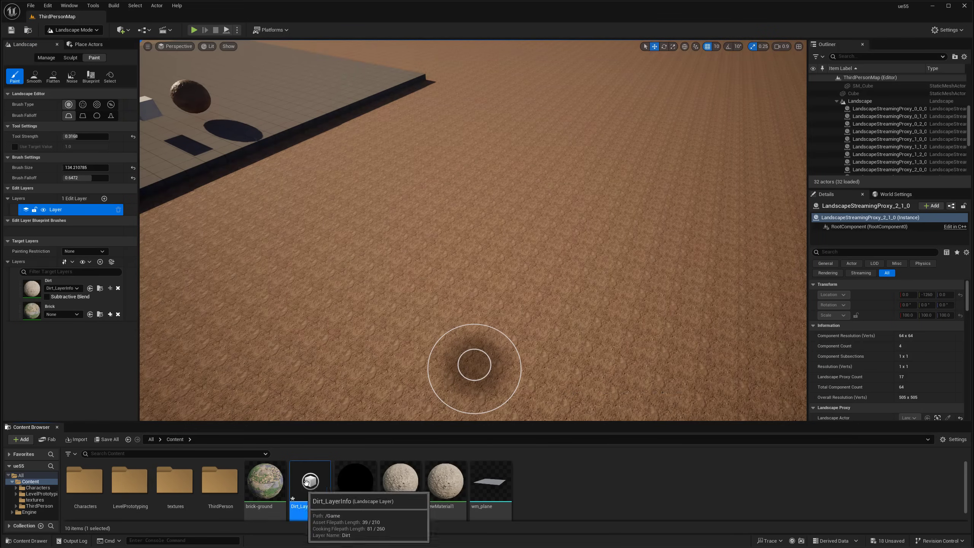
Create a weight-blended Brick_LayerInfo asset in Content and assign it to the Brick layer
{"action": "left_click", "coordinate": [110, 315]}
{"action": "left_click", "coordinate": [123, 325]}
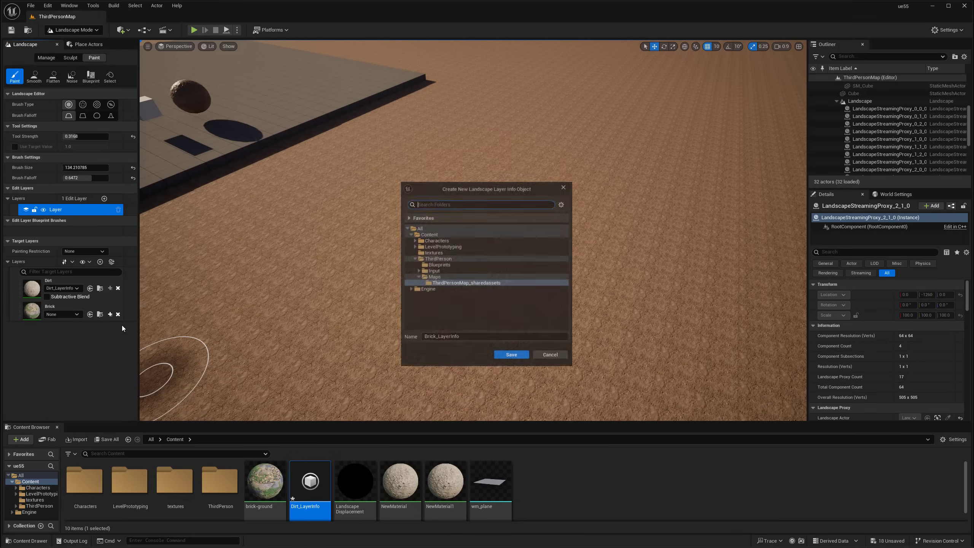
{"action": "left_click", "coordinate": [432, 234]}
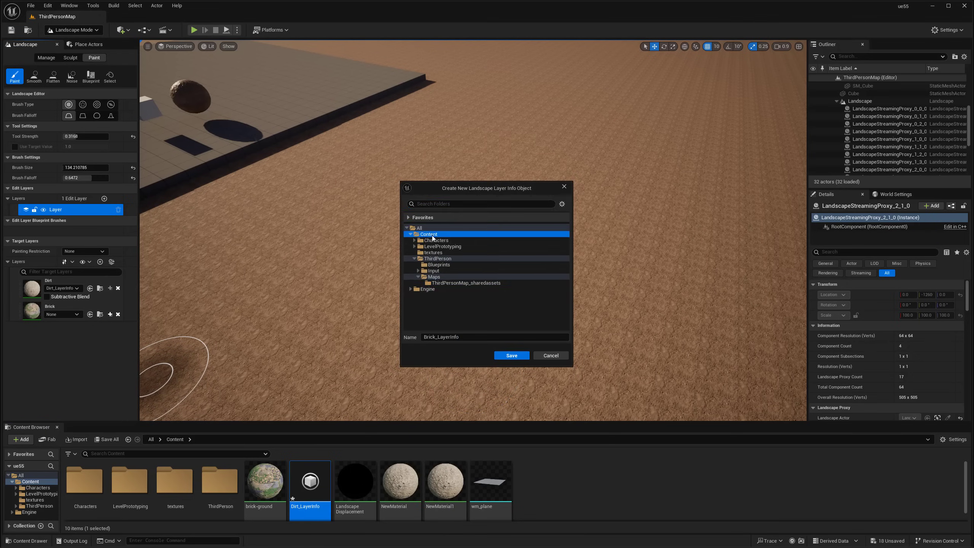
{"action": "left_click", "coordinate": [512, 355]}
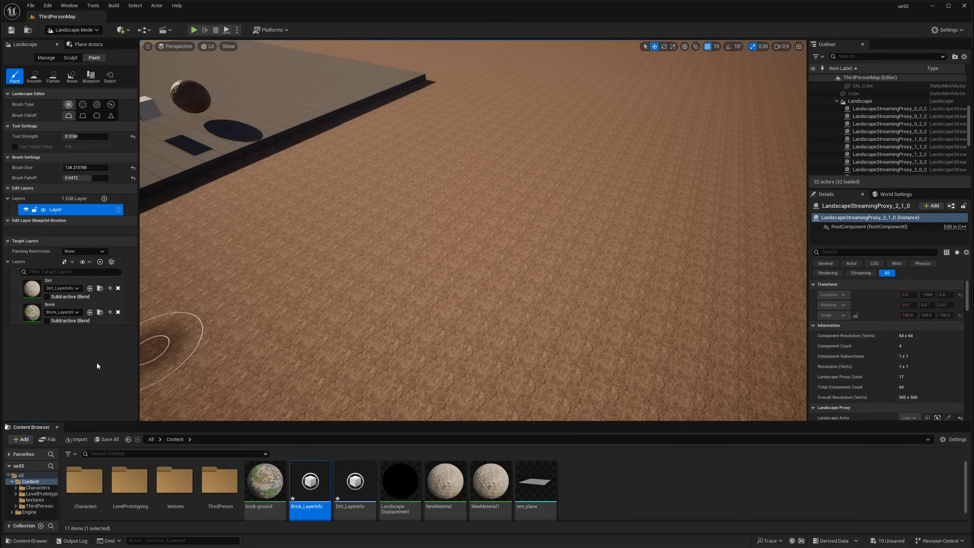
Save all unsaved assets and levels, then fly the camera closer to the dirt
{"action": "left_click", "coordinate": [96, 437]}
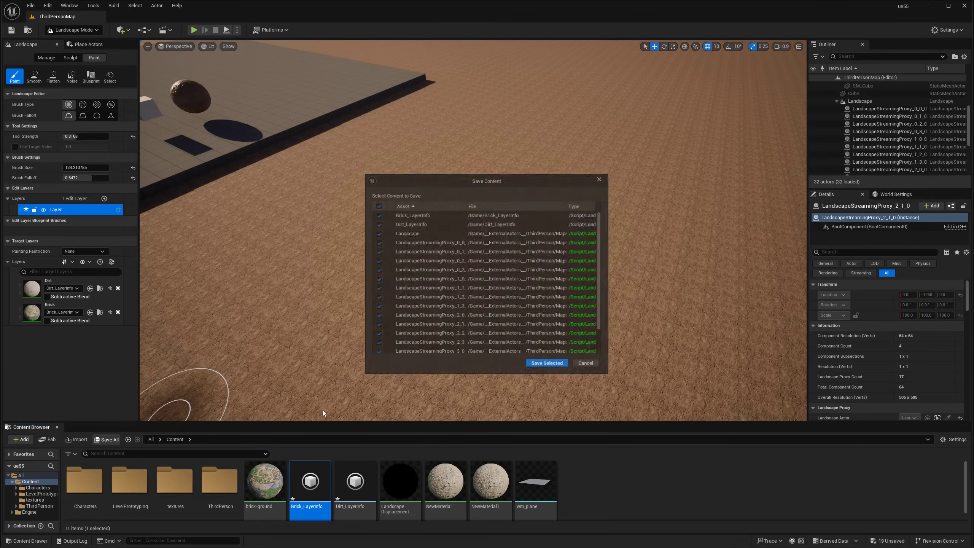
{"action": "left_click", "coordinate": [546, 365]}
{"action": "mouse_move", "coordinate": [518, 319]}
{"action": "right_mouse_down"}
{"action": "mouse_move", "coordinate": [453, 334]}
{"action": "mouse_move", "coordinate": [441, 361]}
{"action": "mouse_move", "coordinate": [537, 320]}
{"action": "mouse_move", "coordinate": [479, 326]}
{"action": "mouse_move", "coordinate": [506, 280]}
{"action": "mouse_move", "coordinate": [555, 246]}
{"action": "mouse_move", "coordinate": [629, 253]}
{"action": "mouse_move", "coordinate": [665, 232]}
{"action": "mouse_move", "coordinate": [628, 277]}
{"action": "right_mouse_up"}
{"action": "key", "text": "w"}
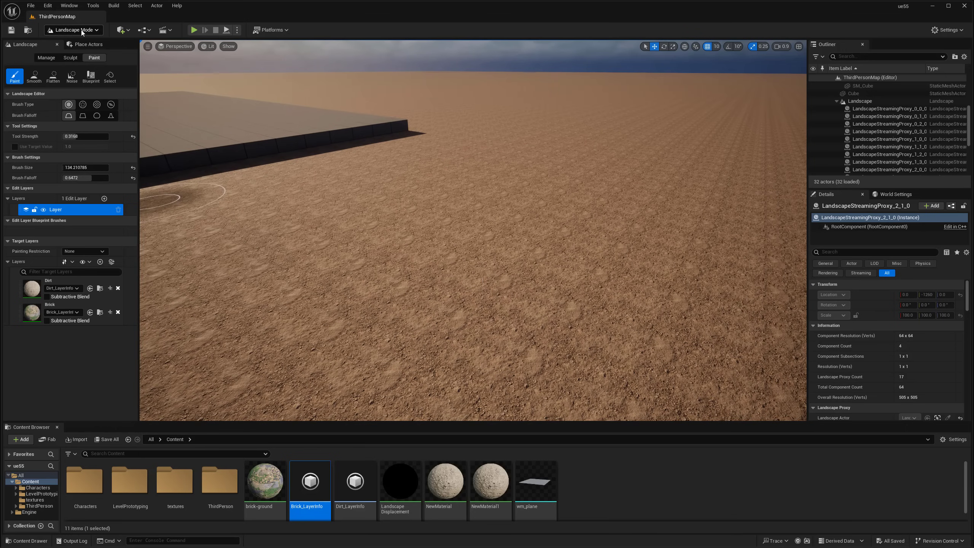
Switch to Selection Mode, select the whole Landscape actor and scroll Details to Nanite
{"action": "left_click", "coordinate": [73, 30]}
{"action": "left_click", "coordinate": [77, 43]}
{"action": "left_click", "coordinate": [525, 203]}
{"action": "right_click_drag", "start_coordinate": [526, 203], "coordinate": [522, 215]}
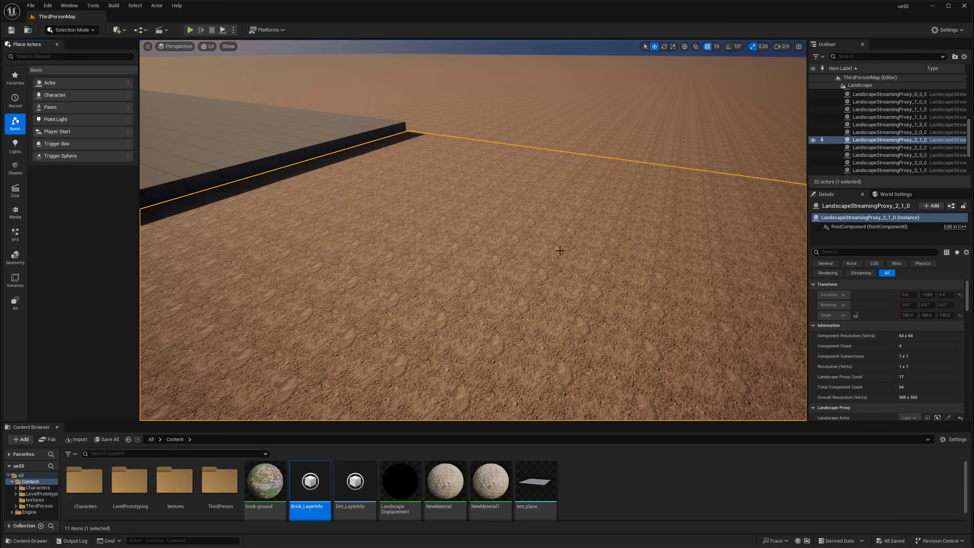
{"action": "scroll", "coordinate": [878, 148], "scroll_direction": "up", "scroll_amount": 4}
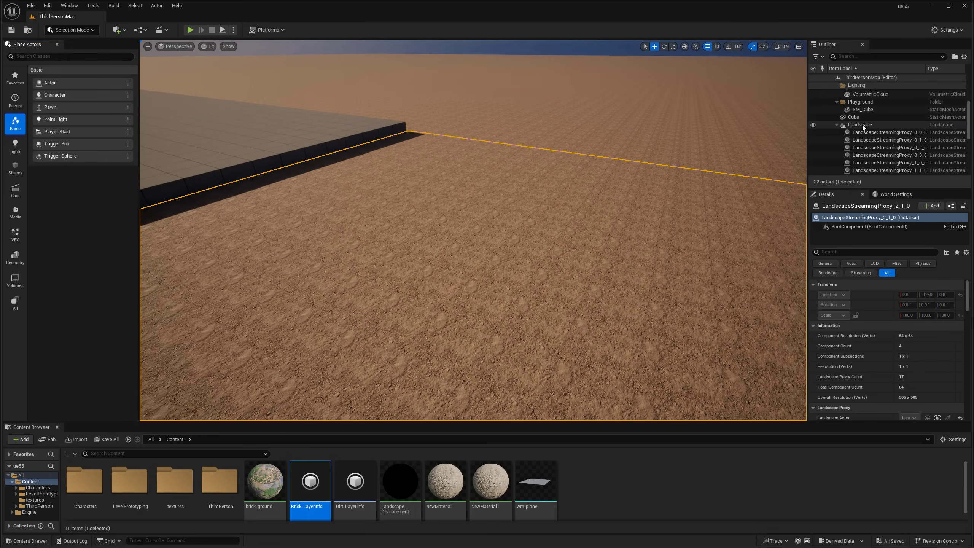
{"action": "left_click", "coordinate": [861, 125]}
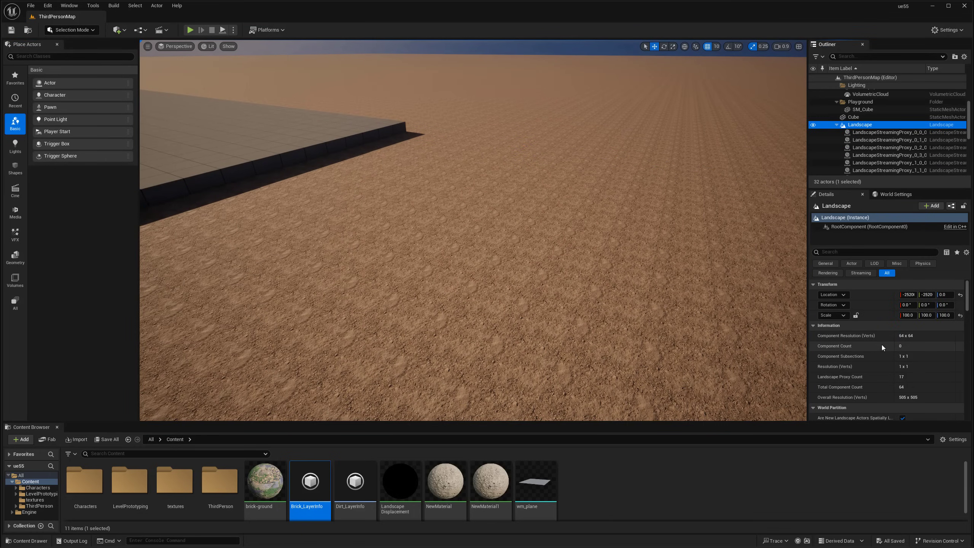
{"action": "scroll", "coordinate": [877, 347], "scroll_direction": "down", "scroll_amount": 5}
{"action": "scroll", "coordinate": [870, 331], "scroll_direction": "down", "scroll_amount": 4}
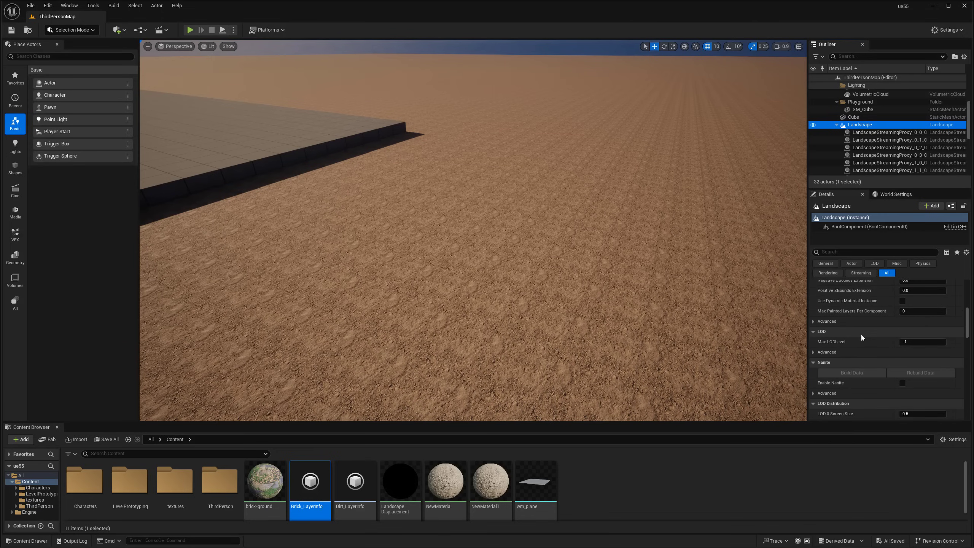
{"action": "scroll", "coordinate": [861, 335], "scroll_direction": "down", "scroll_amount": 2}
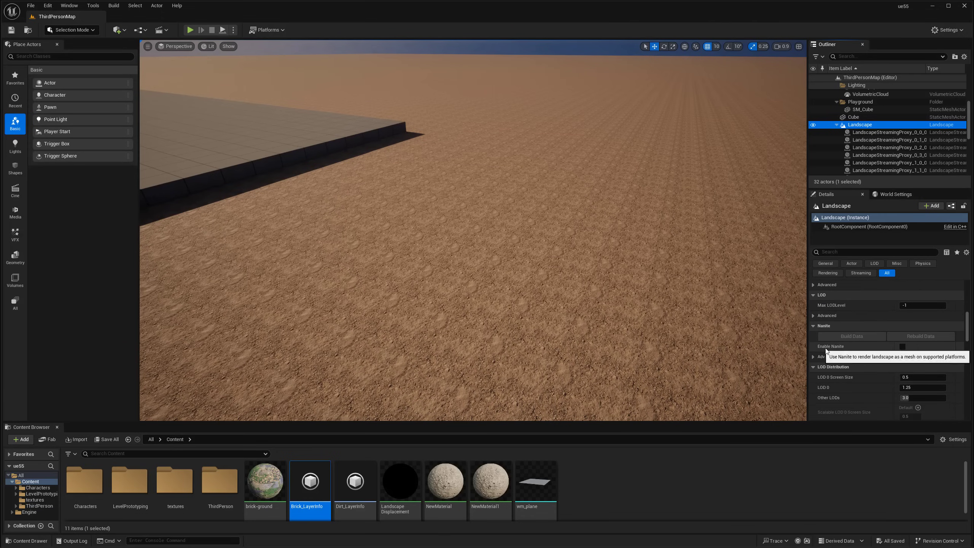
Tick Enable Nanite on the Landscape, build its data, and fly over the spiky displaced ground
{"action": "left_click", "coordinate": [902, 347]}
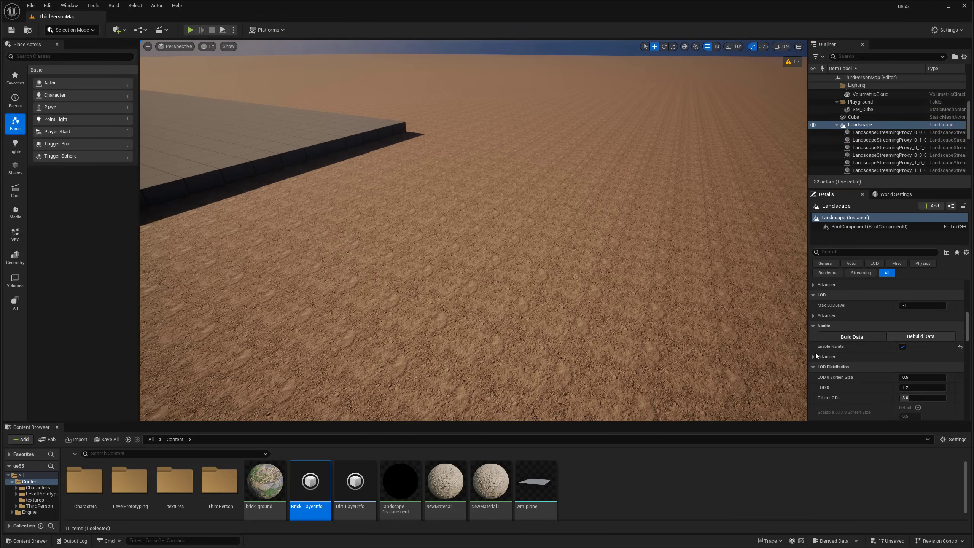
{"action": "left_click", "coordinate": [853, 336]}
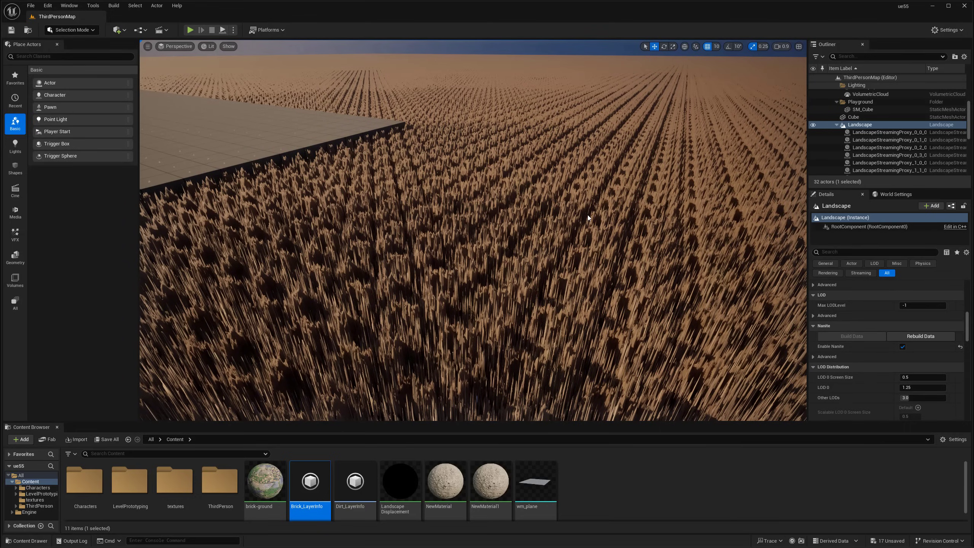
{"action": "right_click_drag", "start_coordinate": [621, 235], "coordinate": [476, 115]}
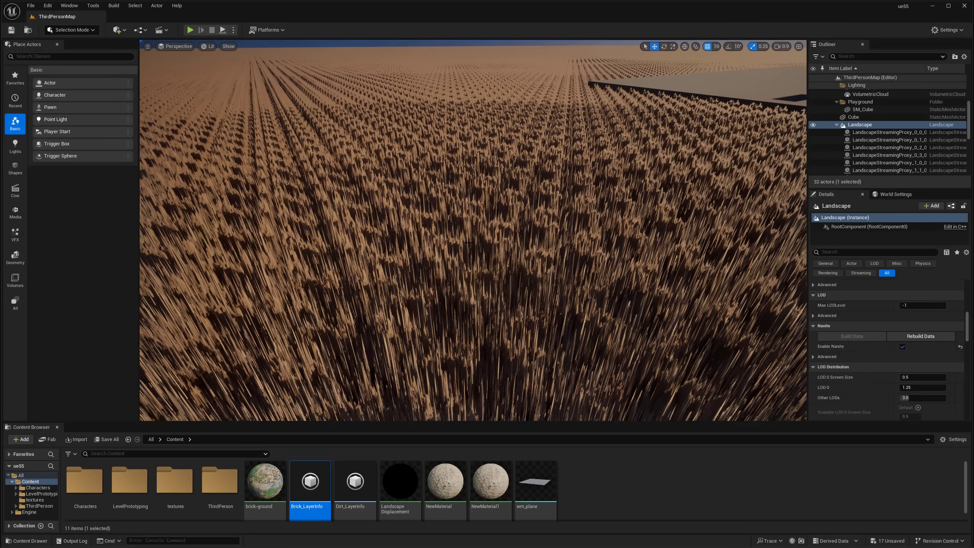
{"action": "left_click", "coordinate": [598, 489]}
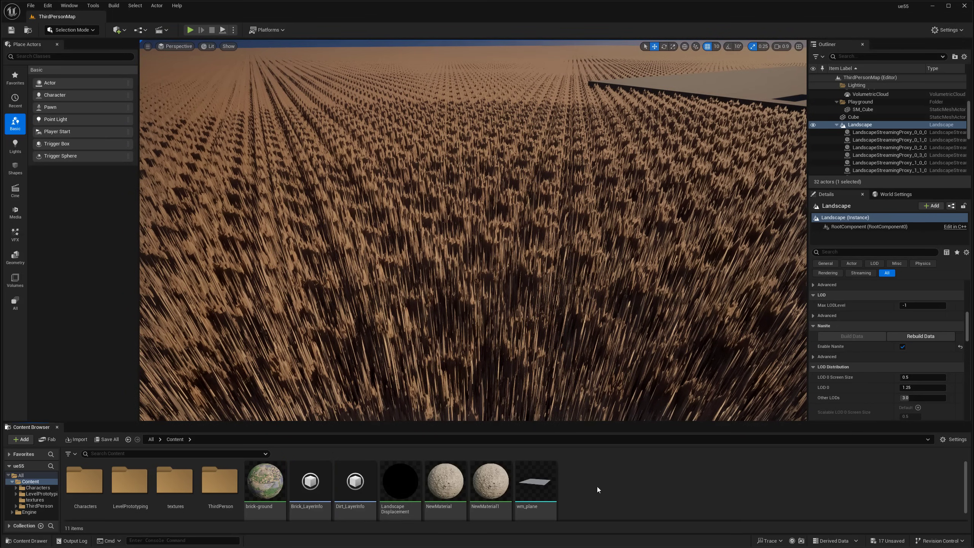
Open the LandscapeDisplacement material and select its output node
{"action": "left_click", "coordinate": [403, 481]}
{"action": "scroll", "coordinate": [636, 198], "scroll_direction": "down", "scroll_amount": 6}
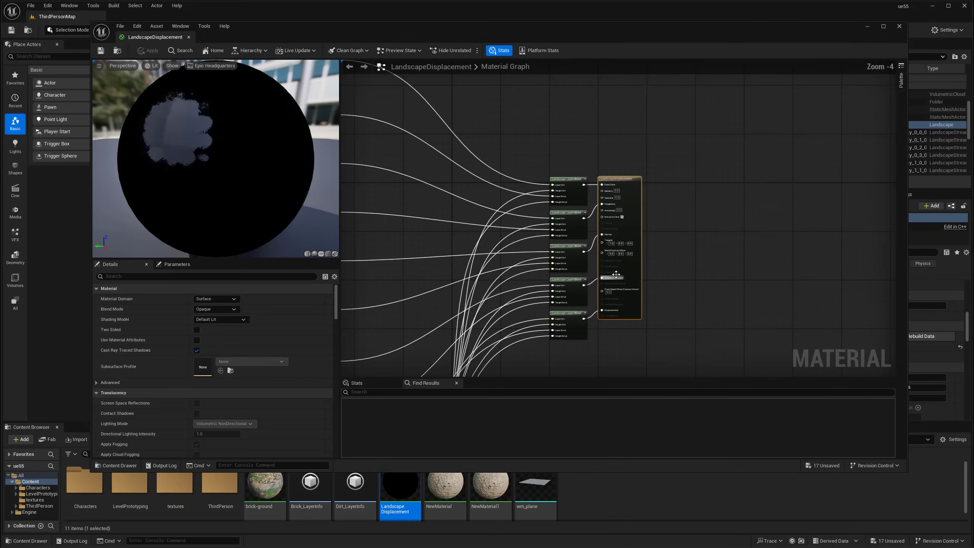
{"action": "scroll", "coordinate": [595, 244], "scroll_direction": "up", "scroll_amount": 3}
{"action": "right_click_drag", "start_coordinate": [595, 245], "coordinate": [476, 364]}
{"action": "left_click", "coordinate": [544, 250]}
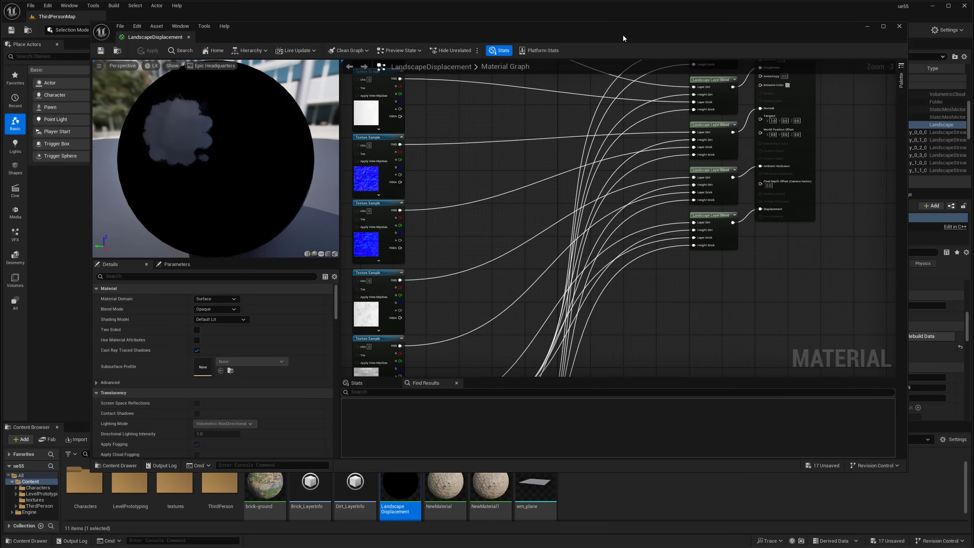
{"action": "left_click_drag", "start_coordinate": [623, 35], "coordinate": [613, 61]}
{"action": "left_click", "coordinate": [756, 153]}
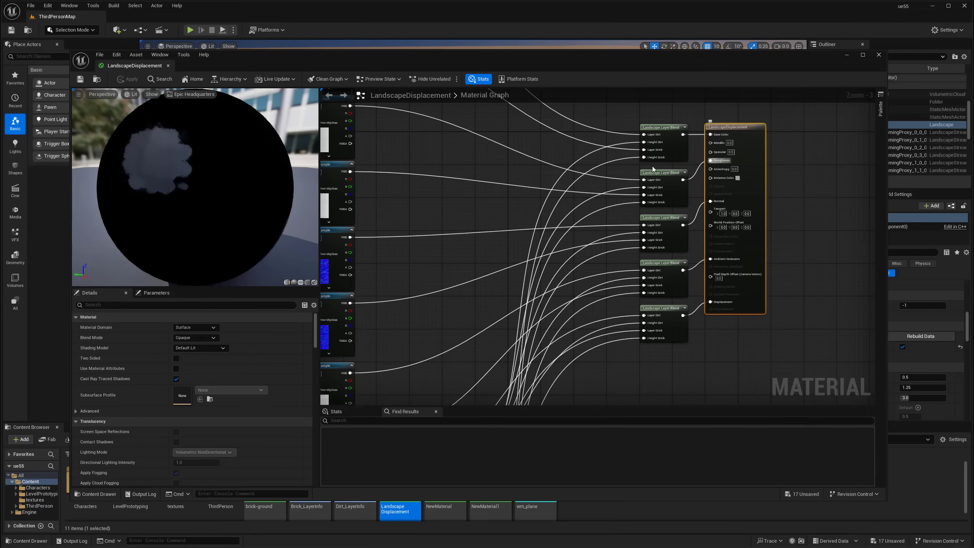
{"action": "mouse_move", "coordinate": [316, 333]}
{"action": "left_mouse_down"}
{"action": "mouse_move", "coordinate": [317, 324]}
{"action": "mouse_move", "coordinate": [314, 352]}
{"action": "left_mouse_up"}
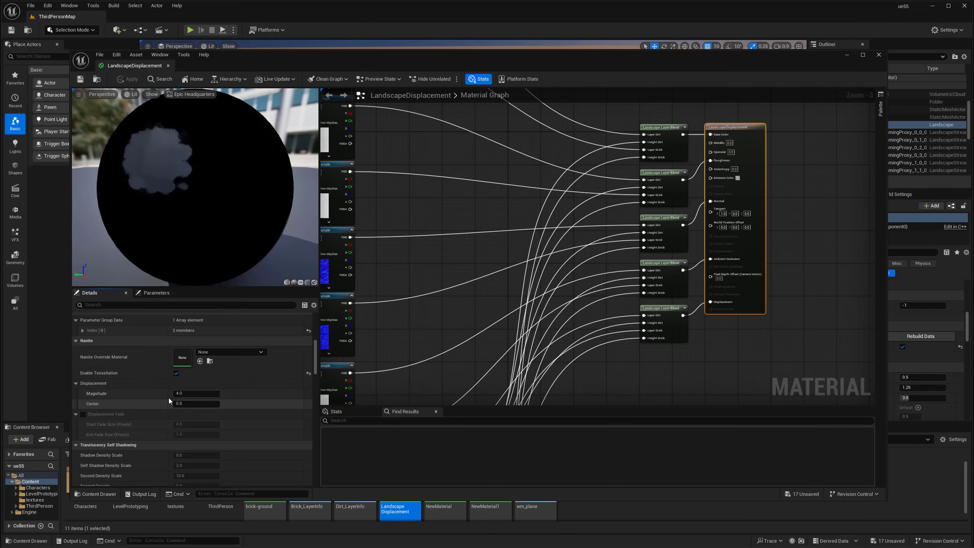
Lower the displacement Magnitude to 0.5, then 0.1, and apply the material
{"action": "left_click", "coordinate": [192, 394]}
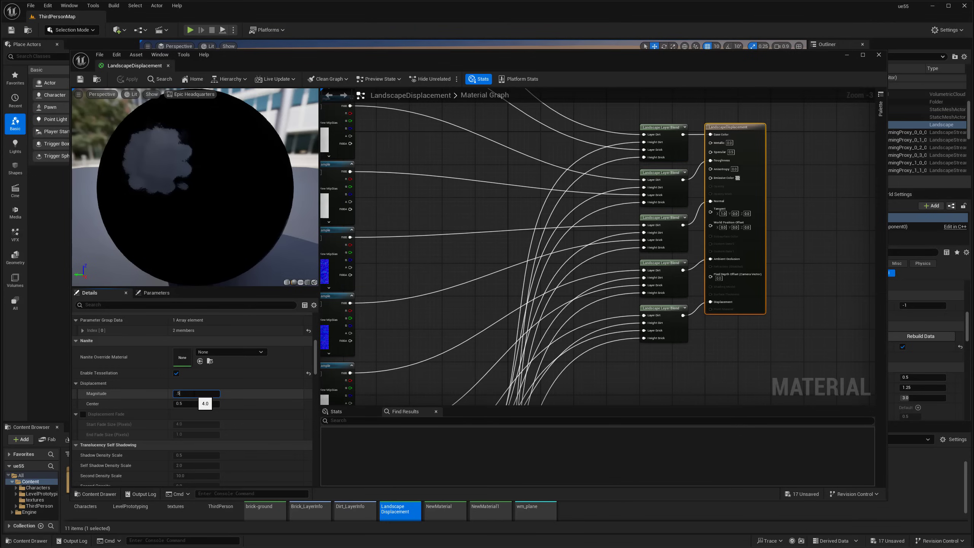
{"action": "key", "text": "Return"}
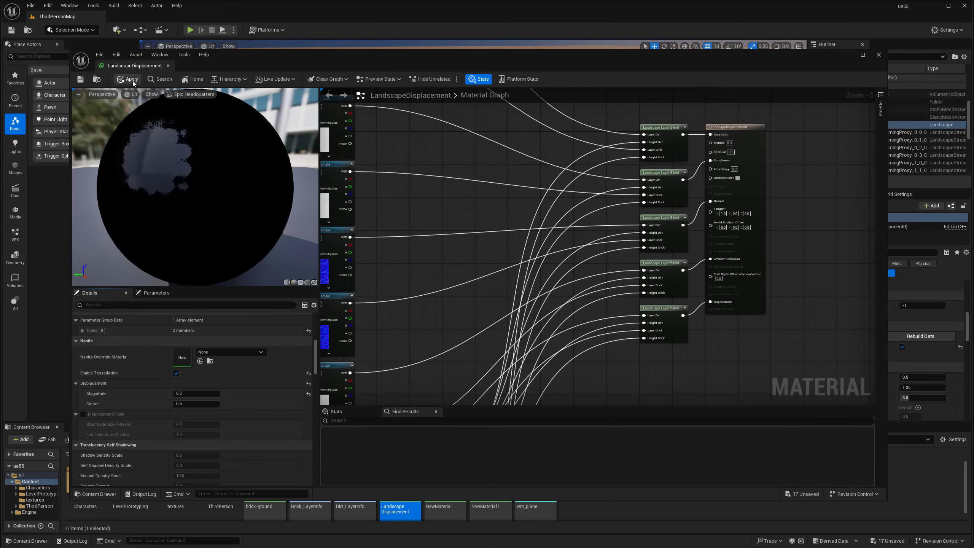
{"action": "left_click_drag", "start_coordinate": [235, 71], "coordinate": [255, 59]}
{"action": "left_click", "coordinate": [220, 392]}
{"action": "type", "text": "0.1"}
{"action": "key", "text": "Return"}
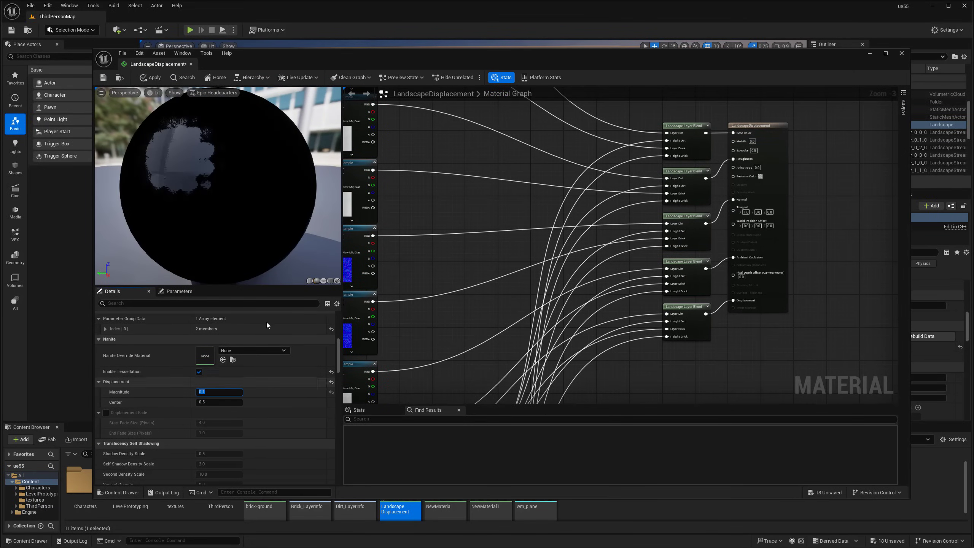
{"action": "left_click", "coordinate": [151, 77]}
{"action": "left_click_drag", "start_coordinate": [277, 56], "coordinate": [280, 465]}
{"action": "key", "text": "w"}
{"action": "right_click_drag", "start_coordinate": [383, 276], "coordinate": [383, 311]}
{"action": "key", "text": "s"}
{"action": "right_click_drag", "start_coordinate": [460, 371], "coordinate": [460, 371]}
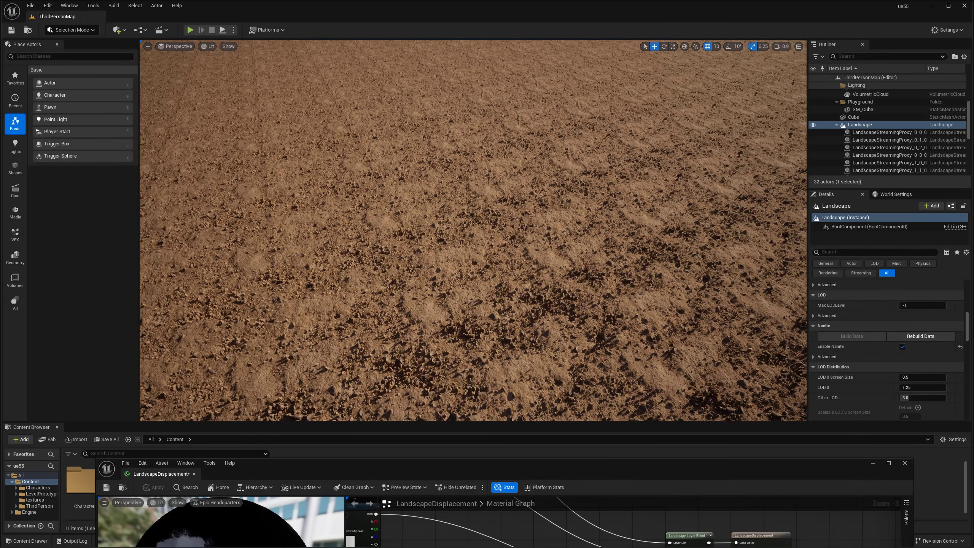
{"action": "left_click_drag", "start_coordinate": [460, 457], "coordinate": [457, 77]}
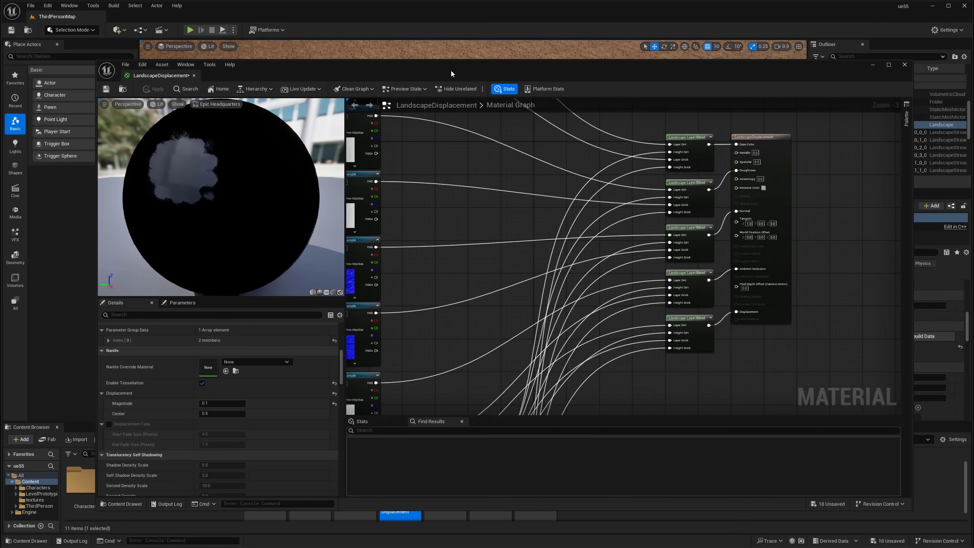
{"action": "mouse_move", "coordinate": [508, 64]}
{"action": "left_mouse_down"}
{"action": "mouse_move", "coordinate": [476, 405]}
{"action": "mouse_move", "coordinate": [486, 134]}
{"action": "mouse_move", "coordinate": [498, 66]}
{"action": "left_mouse_up"}
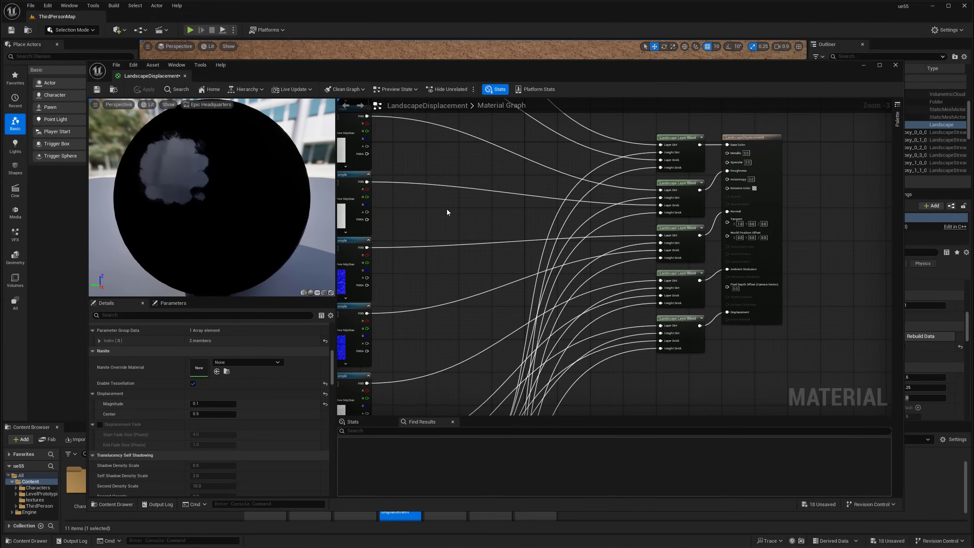
{"action": "scroll", "coordinate": [462, 277], "scroll_direction": "down", "scroll_amount": 3}
{"action": "right_click_drag", "start_coordinate": [463, 277], "coordinate": [542, 159]}
{"action": "scroll", "coordinate": [520, 219], "scroll_direction": "up", "scroll_amount": 4}
{"action": "right_click_drag", "start_coordinate": [520, 220], "coordinate": [590, 146]}
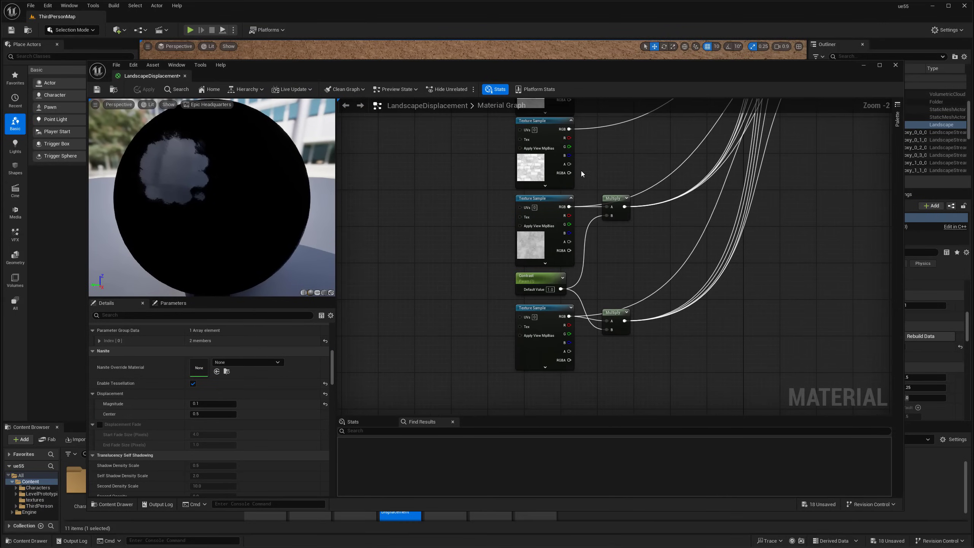
{"action": "right_click_drag", "start_coordinate": [480, 312], "coordinate": [569, 336]}
{"action": "scroll", "coordinate": [569, 336], "scroll_direction": "down", "scroll_amount": 1}
{"action": "right_click_drag", "start_coordinate": [492, 237], "coordinate": [548, 280]}
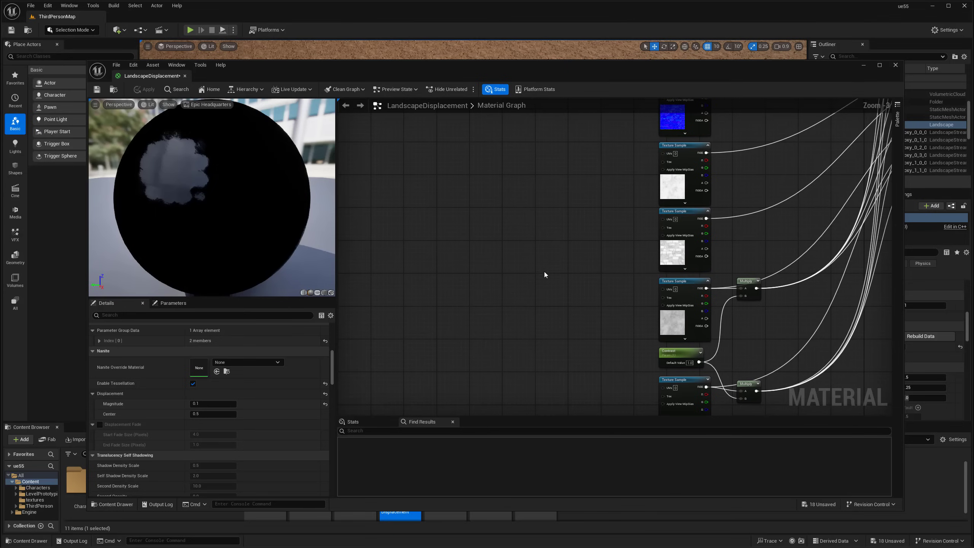
{"action": "right_click", "coordinate": [496, 210]}
{"action": "type", "text": "tex"}
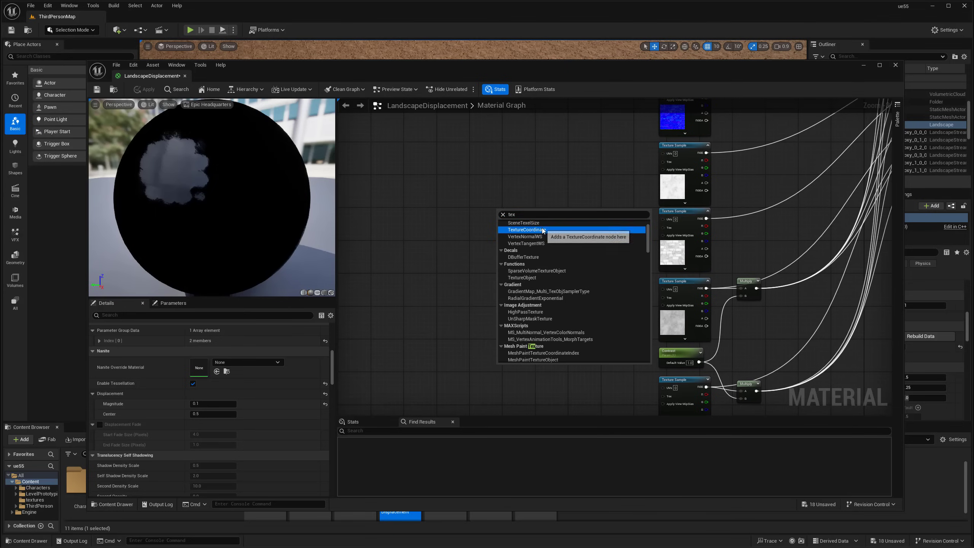
Add a TextureCoordinate node and wire it into a new Multiply node's A input
{"action": "left_click", "coordinate": [542, 230]}
{"action": "left_click_drag", "start_coordinate": [527, 212], "coordinate": [512, 212]}
{"action": "right_click_drag", "start_coordinate": [585, 192], "coordinate": [524, 201]}
{"action": "scroll", "coordinate": [542, 214], "scroll_direction": "up", "scroll_amount": 1}
{"action": "left_click", "coordinate": [498, 225]}
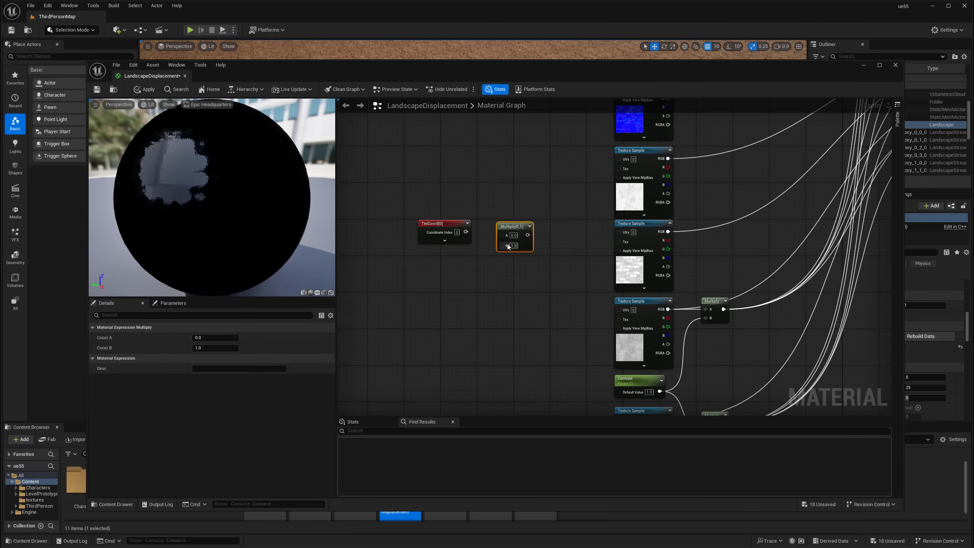
{"action": "left_click_drag", "start_coordinate": [502, 236], "coordinate": [465, 232]}
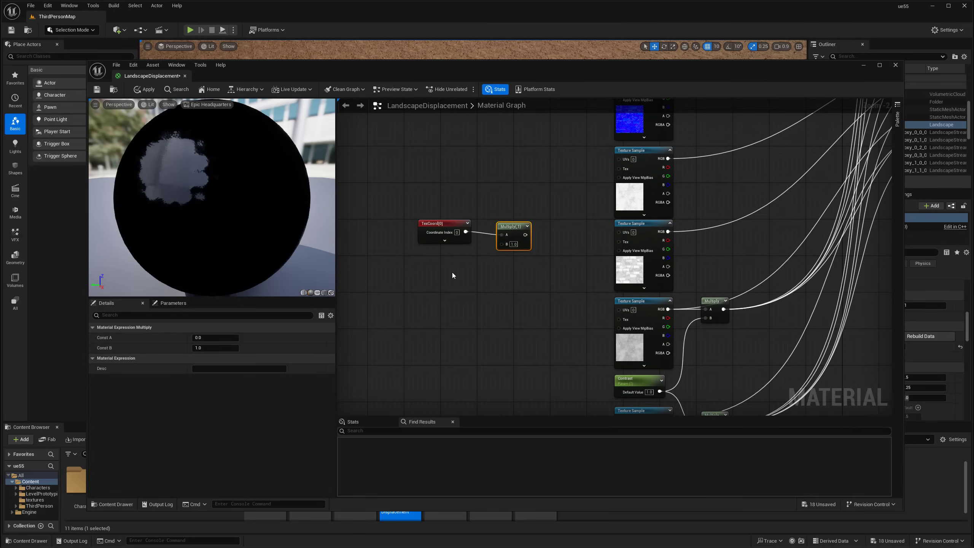
Feed Multiply's B from a Constant converted to a scalar parameter named brick-tiling
{"action": "left_click", "coordinate": [452, 277]}
{"action": "left_click_drag", "start_coordinate": [478, 285], "coordinate": [502, 243]}
{"action": "left_click_drag", "start_coordinate": [455, 281], "coordinate": [442, 264]}
{"action": "right_click", "coordinate": [441, 264]}
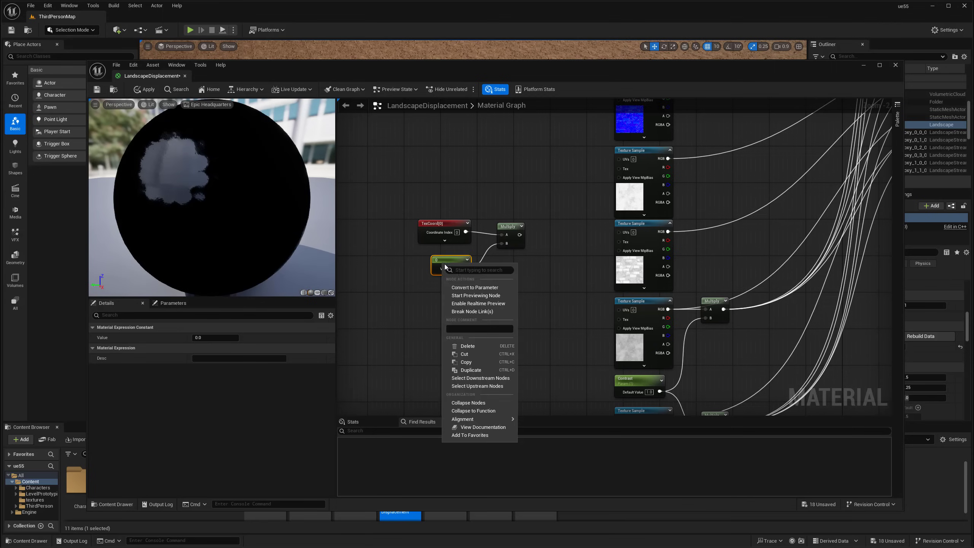
{"action": "left_click", "coordinate": [463, 288]}
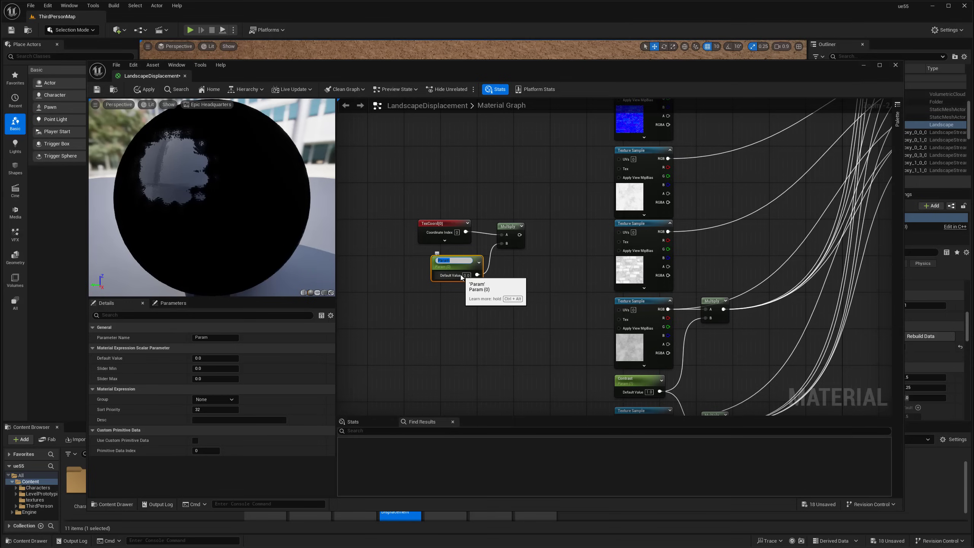
{"action": "type", "text": "brick-tiling"}
{"action": "key", "text": "Return"}
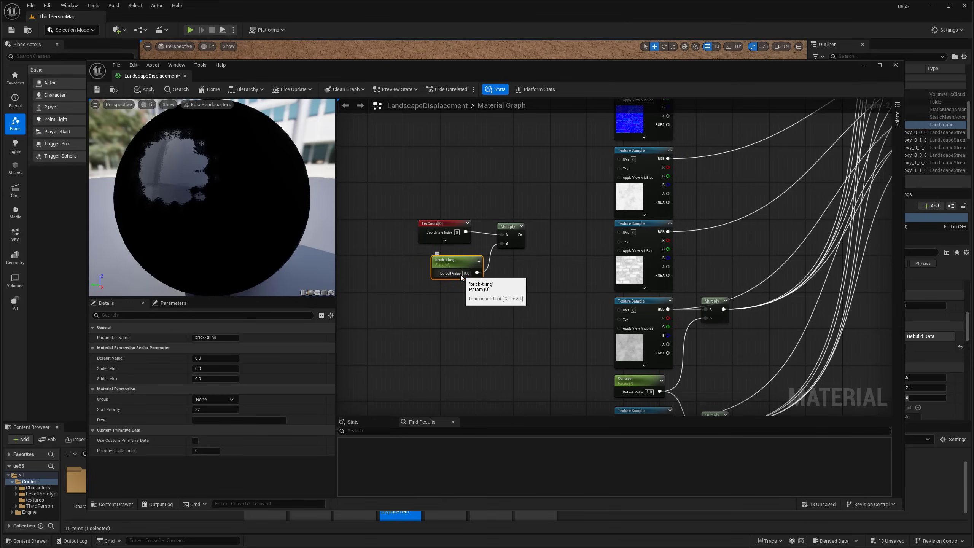
{"action": "left_click", "coordinate": [534, 261]}
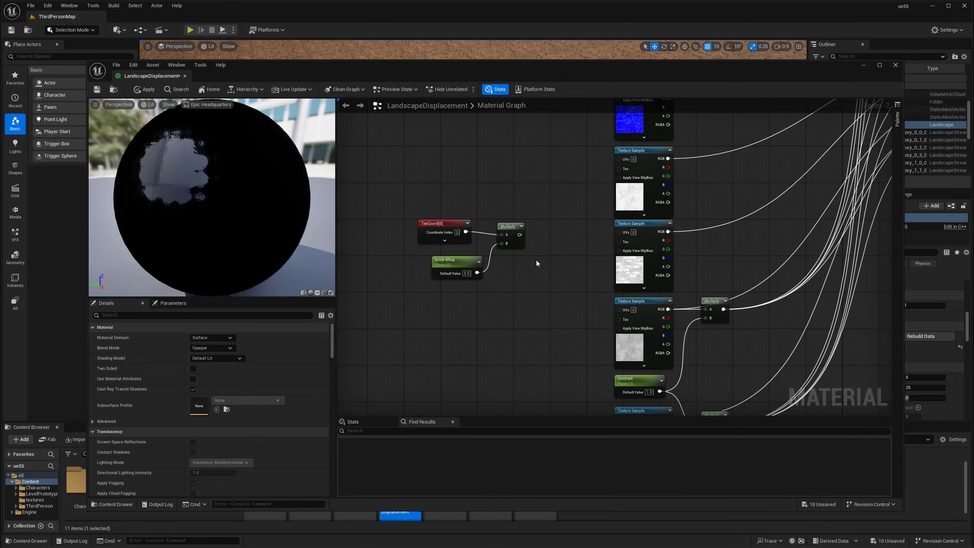
{"action": "scroll", "coordinate": [539, 262], "scroll_direction": "down", "scroll_amount": 1}
Wire the Multiply output into the UVs of every Texture Sample node
{"action": "left_click_drag", "start_coordinate": [527, 72], "coordinate": [525, 92]}
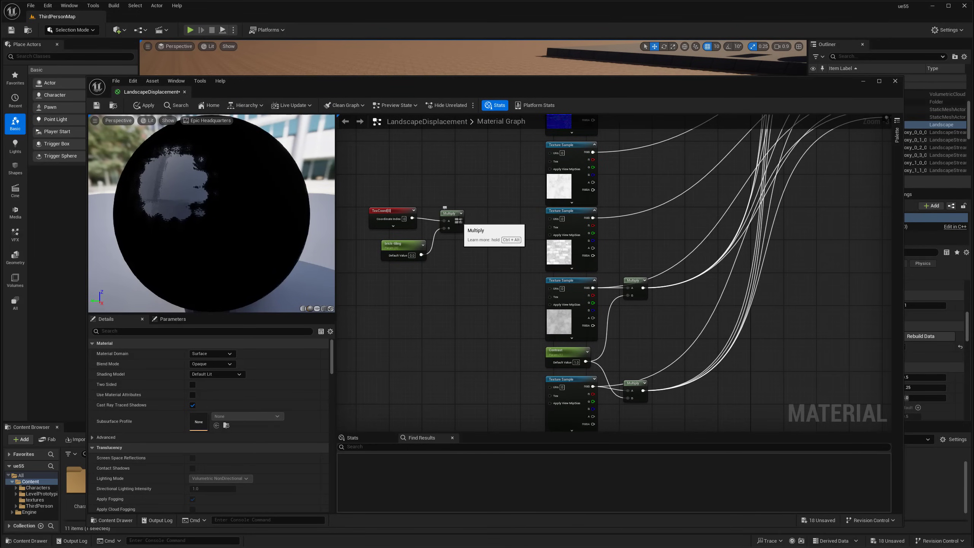
{"action": "left_click_drag", "start_coordinate": [458, 220], "coordinate": [552, 218]}
{"action": "right_click_drag", "start_coordinate": [506, 257], "coordinate": [488, 205]}
{"action": "left_click_drag", "start_coordinate": [441, 170], "coordinate": [531, 335]}
{"action": "right_click_drag", "start_coordinate": [467, 238], "coordinate": [485, 338]}
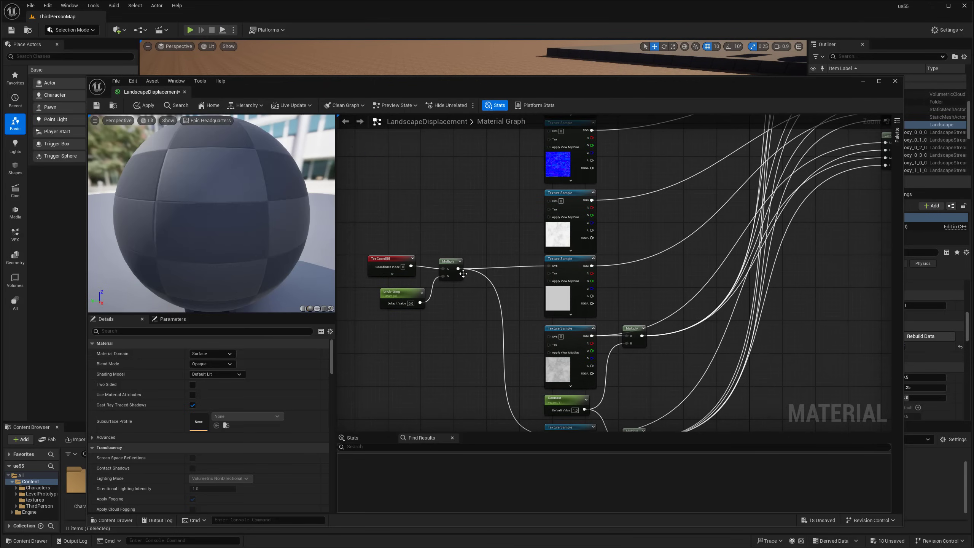
{"action": "left_click_drag", "start_coordinate": [458, 269], "coordinate": [550, 131]}
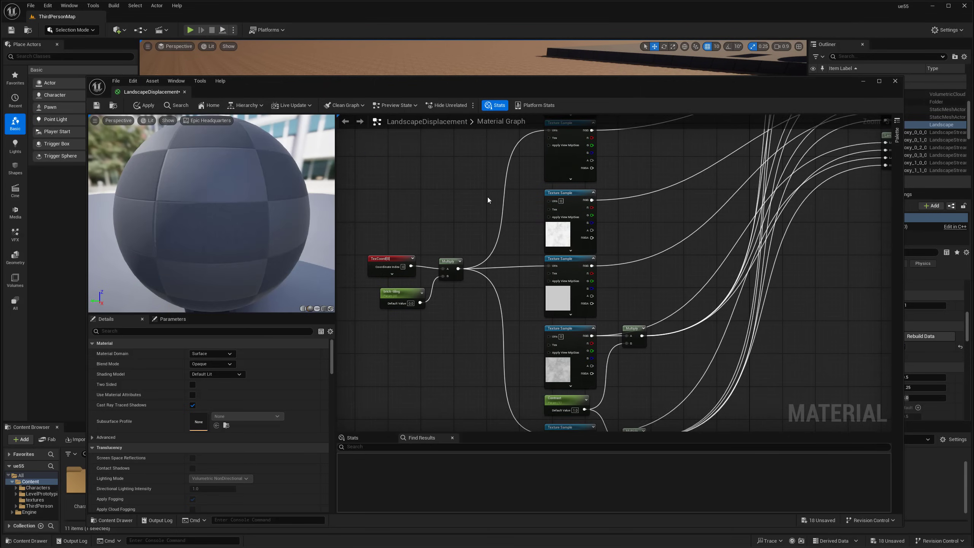
{"action": "right_click_drag", "start_coordinate": [496, 193], "coordinate": [497, 234]}
{"action": "left_click_drag", "start_coordinate": [459, 310], "coordinate": [551, 155]}
{"action": "left_click_drag", "start_coordinate": [461, 426], "coordinate": [551, 140]}
{"action": "right_click_drag", "start_coordinate": [497, 292], "coordinate": [498, 242]}
{"action": "scroll", "coordinate": [493, 246], "scroll_direction": "down", "scroll_amount": 1}
{"action": "right_click_drag", "start_coordinate": [453, 315], "coordinate": [501, 204]}
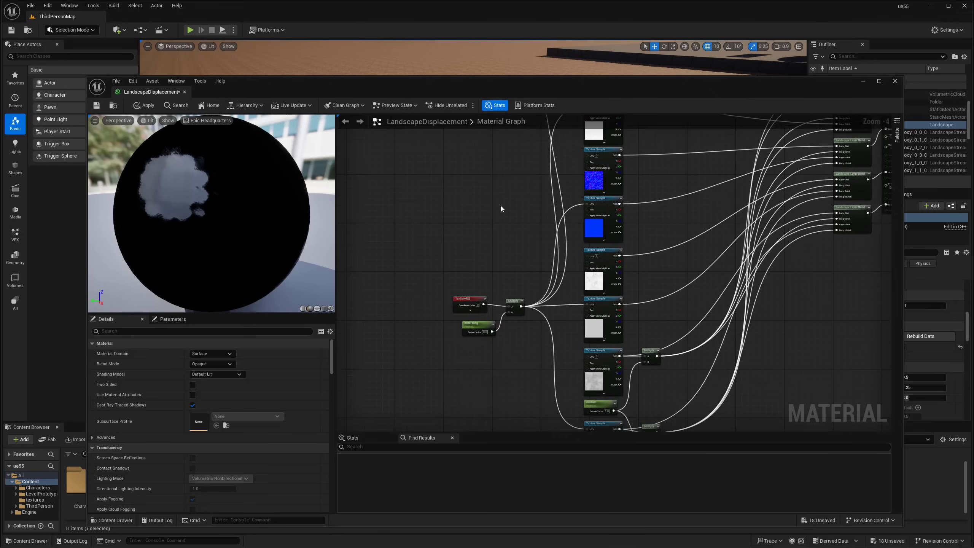
{"action": "scroll", "coordinate": [487, 323], "scroll_direction": "up", "scroll_amount": 3}
Set the brick-tiling parameter's default value to 1.0
{"action": "left_click", "coordinate": [467, 345]}
{"action": "left_click", "coordinate": [220, 373]}
{"action": "type", "text": "1"}
{"action": "key", "text": "Tab"}
{"action": "left_click", "coordinate": [398, 349]}
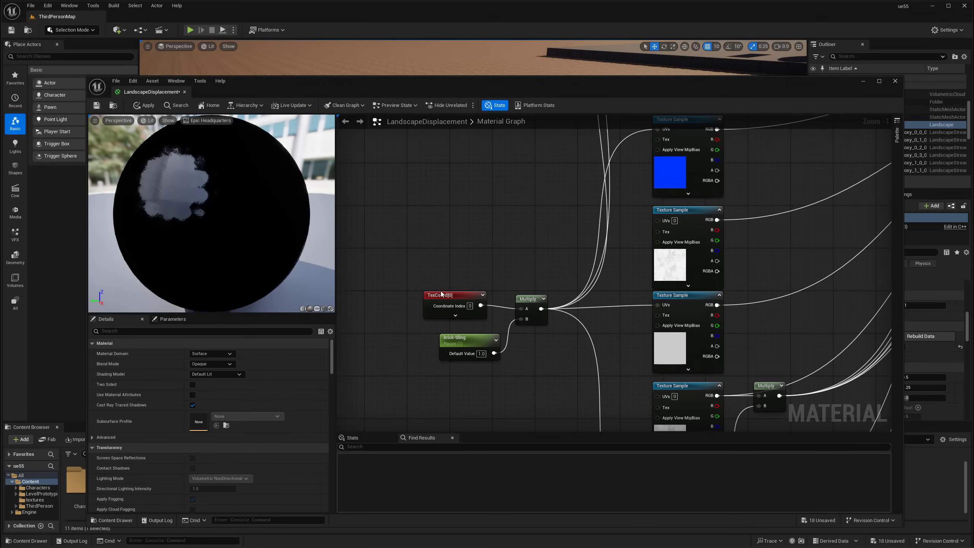
{"action": "left_click", "coordinate": [440, 294]}
{"action": "left_click", "coordinate": [394, 357]}
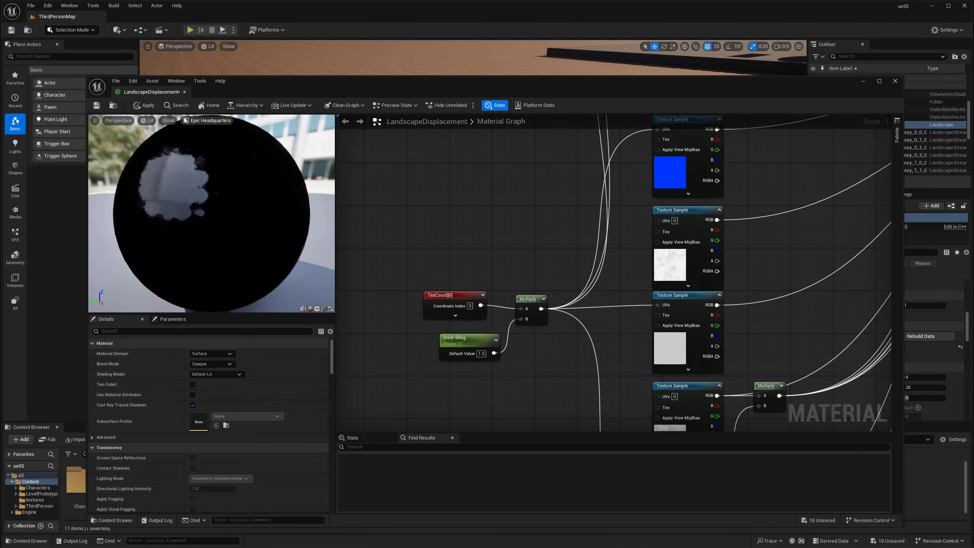
Apply the LandscapeDisplacement changes and wait for the update to reach 100%
{"action": "left_click", "coordinate": [143, 105]}
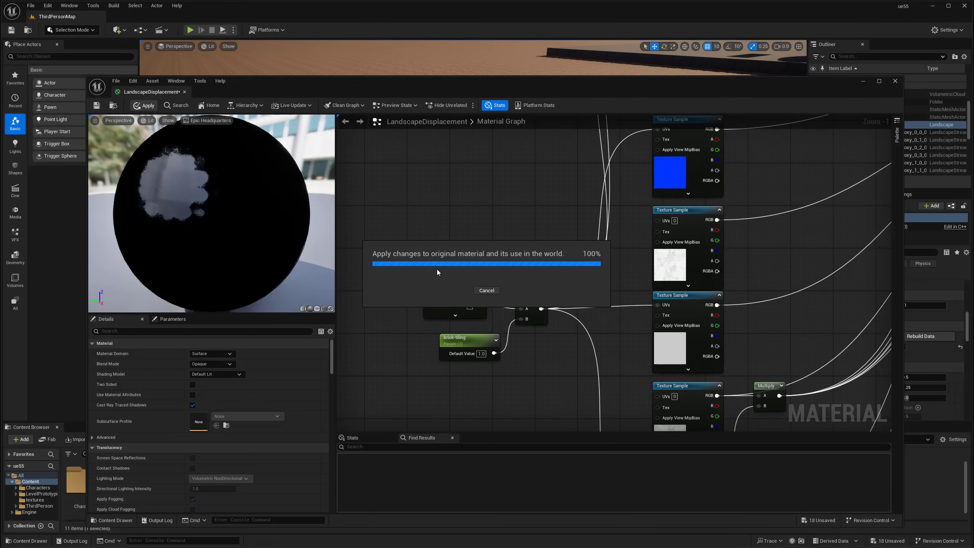
{"action": "mouse_move", "coordinate": [522, 319]}
{"action": "right_mouse_down"}
{"action": "mouse_move", "coordinate": [454, 143]}
{"action": "mouse_move", "coordinate": [535, 327]}
{"action": "right_mouse_up"}
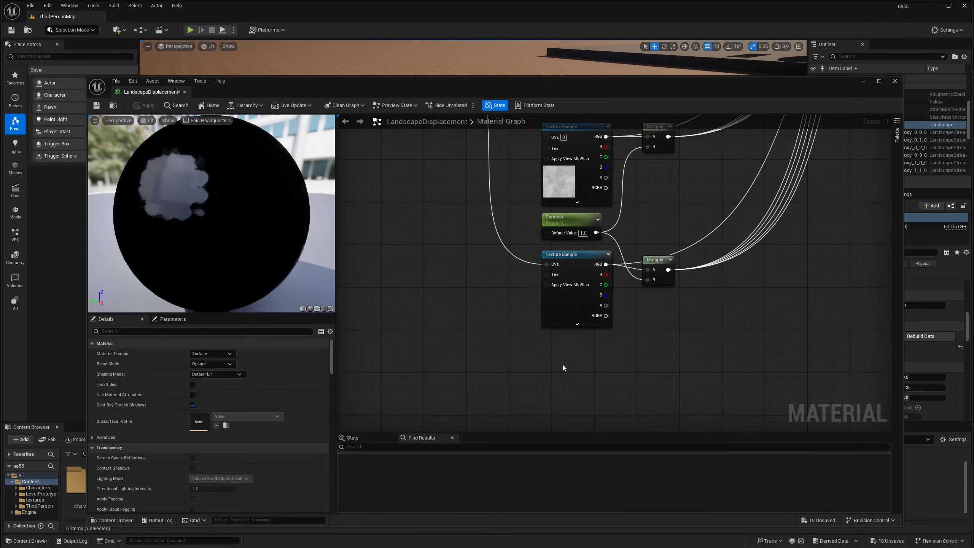
Duplicate Contrast, wire the copy to the lower Multiply's B, rename it Contrast-2, and apply
{"action": "left_click", "coordinate": [573, 219]}
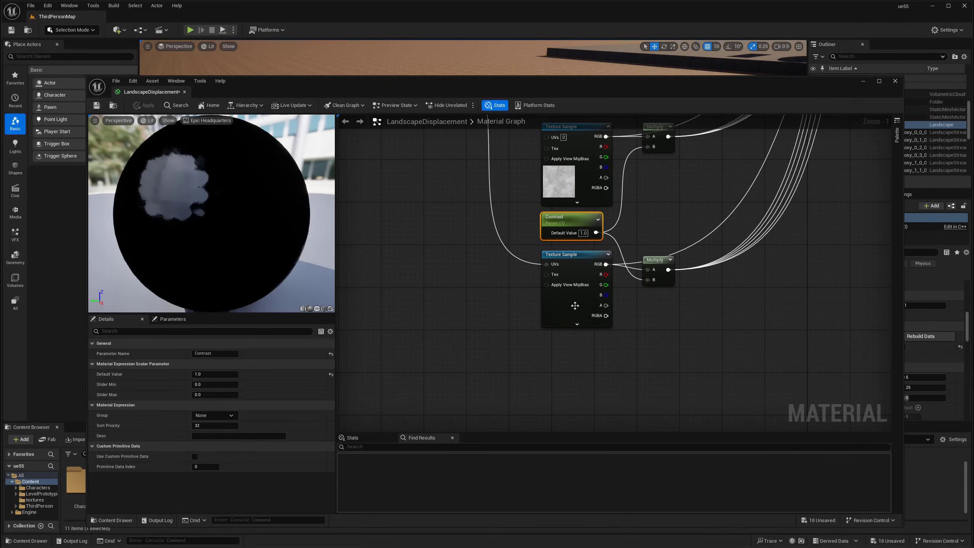
{"action": "key", "text": "ctrl+d"}
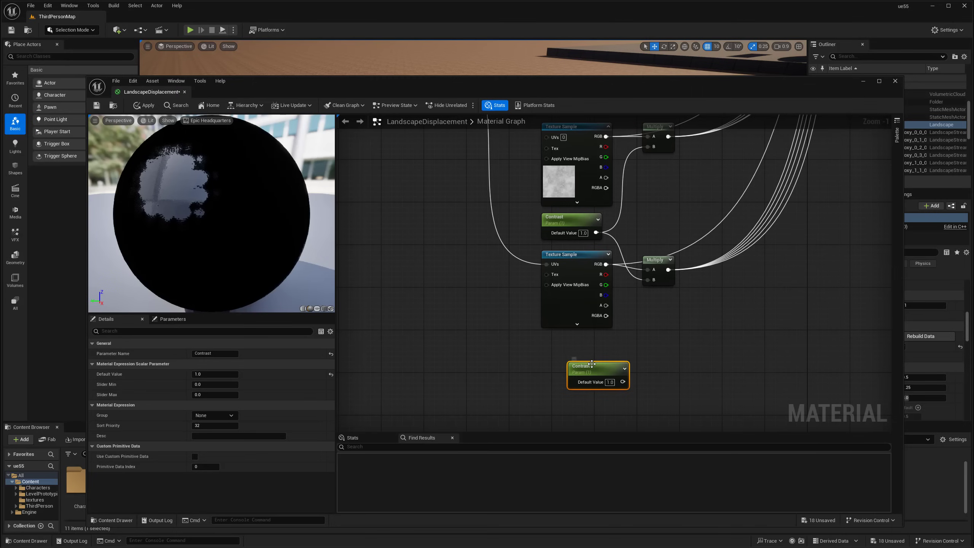
{"action": "left_click_drag", "start_coordinate": [591, 364], "coordinate": [567, 338]}
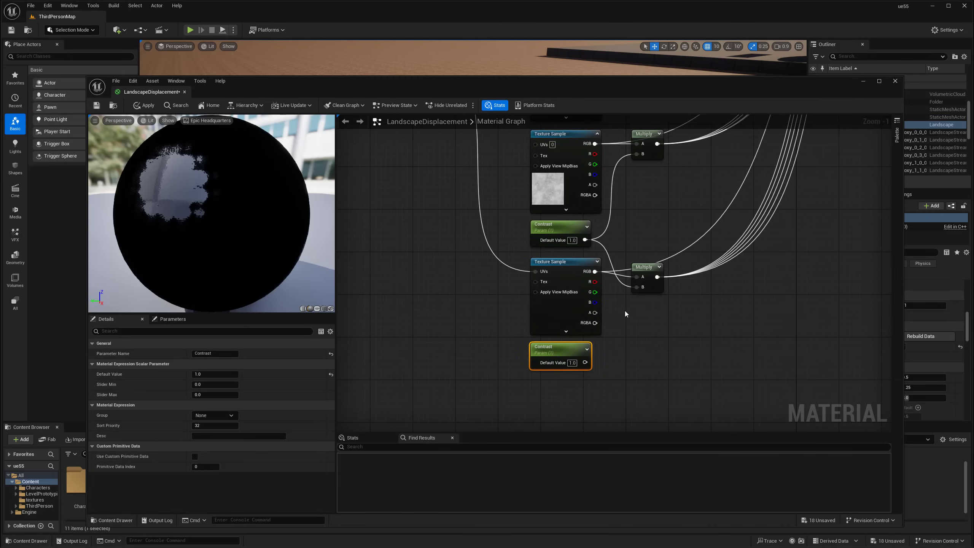
{"action": "left_click_drag", "start_coordinate": [636, 287], "coordinate": [585, 363]}
{"action": "left_click", "coordinate": [604, 345]}
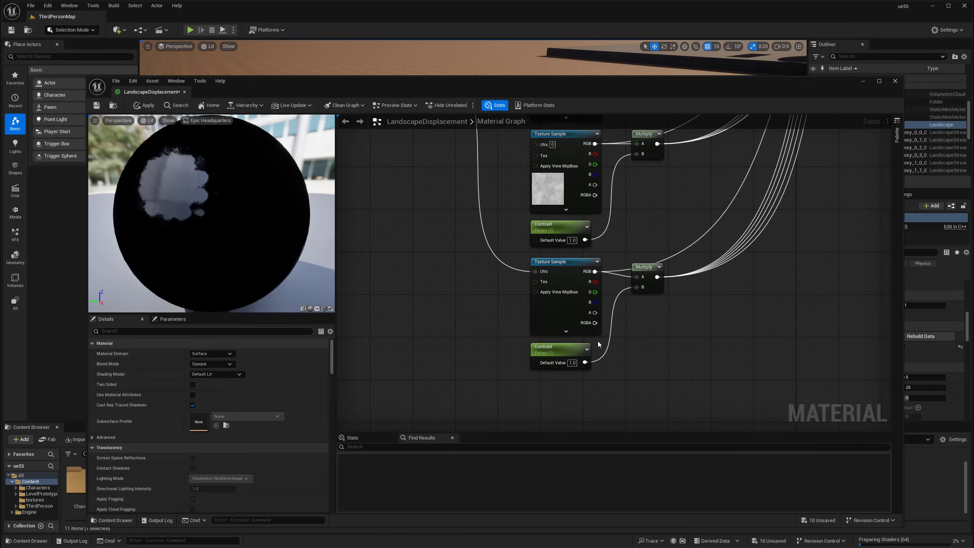
{"action": "right_click_drag", "start_coordinate": [575, 227], "coordinate": [573, 255]}
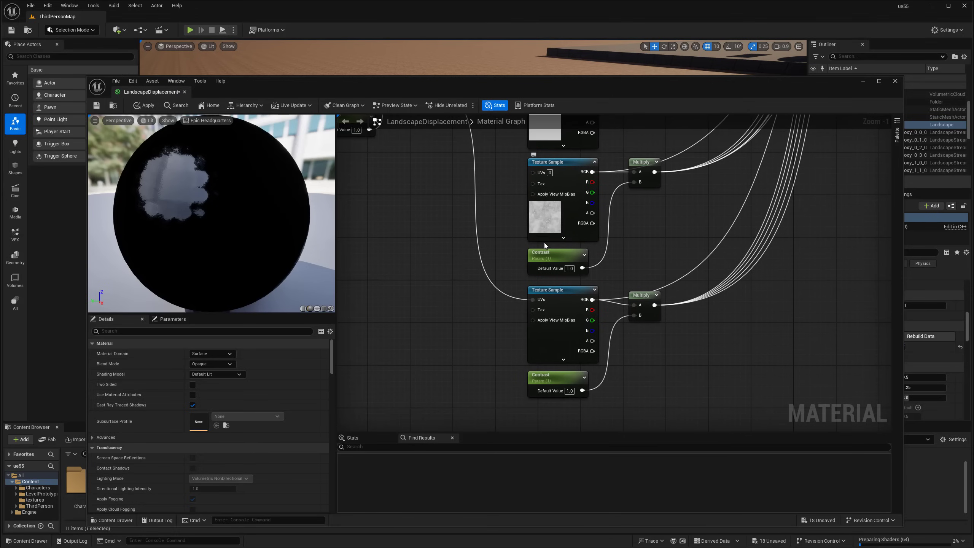
{"action": "left_click", "coordinate": [544, 377]}
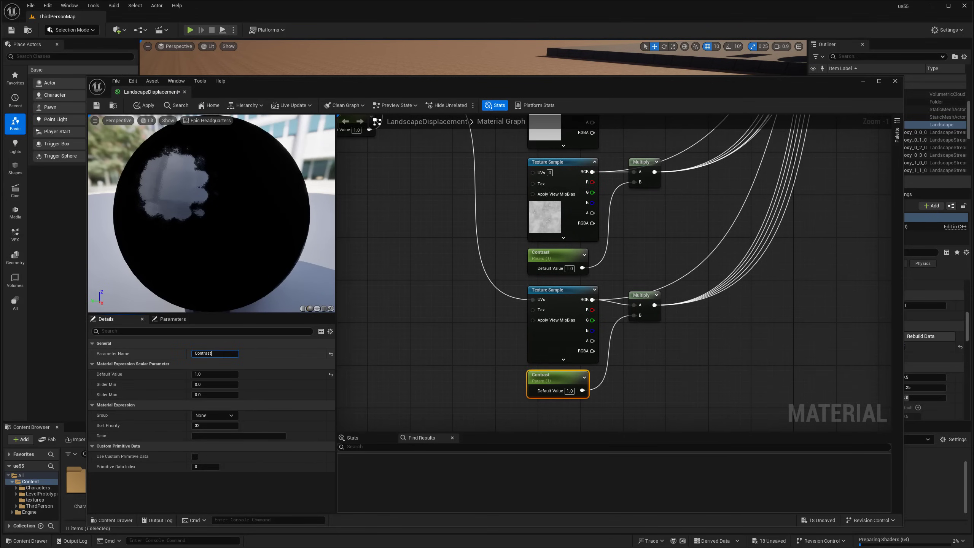
{"action": "type", "text": "2"}
{"action": "key", "text": "Return"}
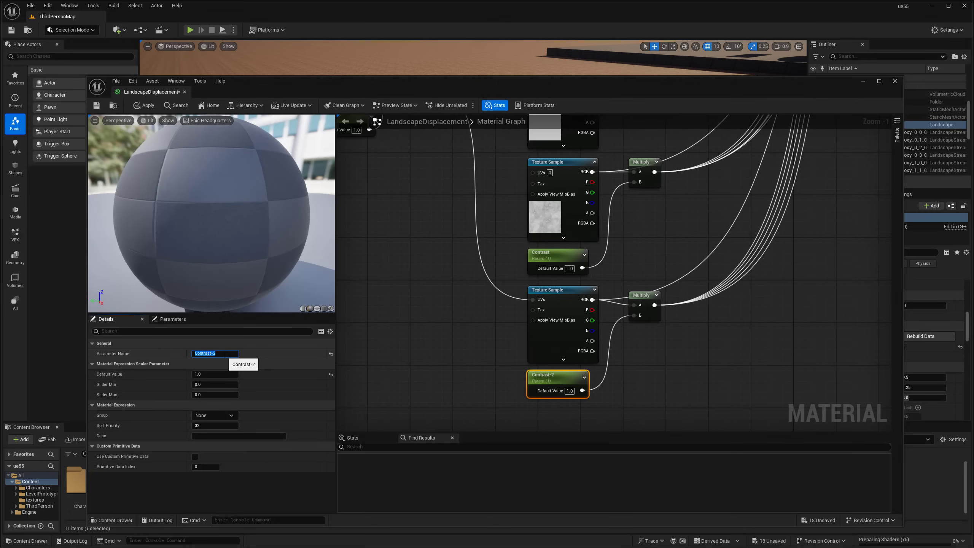
{"action": "left_click", "coordinate": [423, 314]}
{"action": "left_click", "coordinate": [148, 106]}
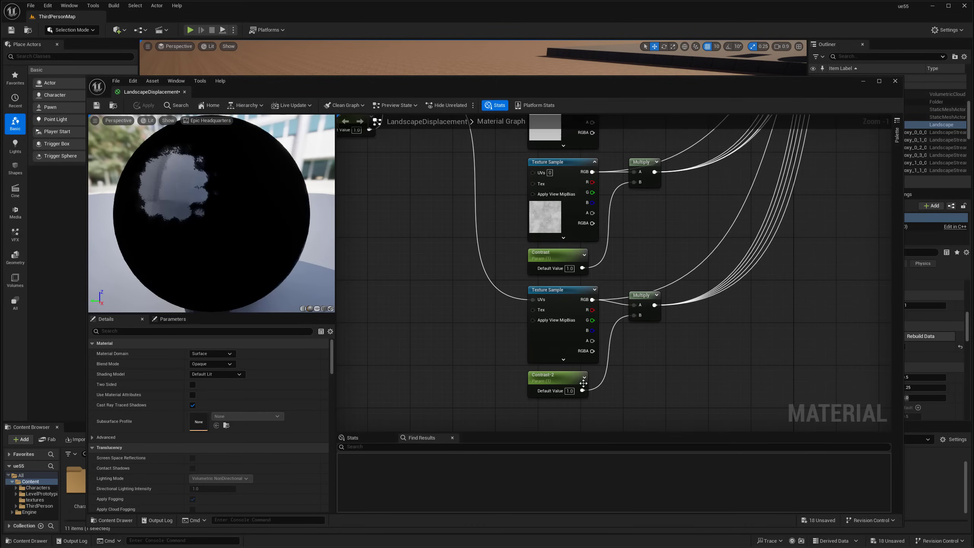
Close the material editor and fly the camera over the landscape
{"action": "left_click", "coordinate": [184, 92]}
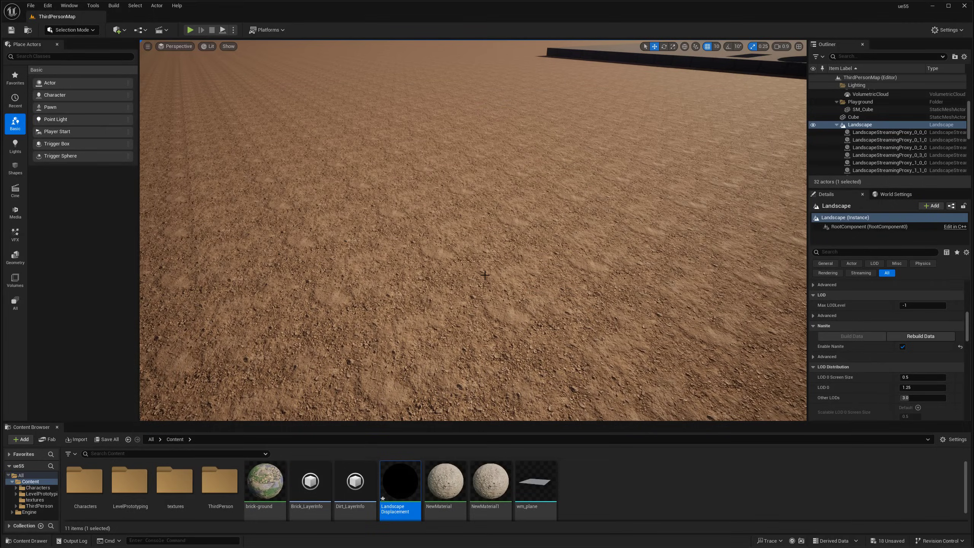
{"action": "key", "text": "w"}
{"action": "right_click_drag", "start_coordinate": [474, 230], "coordinate": [474, 192]}
{"action": "key", "text": "s"}
{"action": "right_click_drag", "start_coordinate": [536, 226], "coordinate": [541, 224]}
{"action": "key", "text": "e"}
Select the Landscape actor and rebuild its Nanite data
{"action": "left_click", "coordinate": [541, 249]}
{"action": "scroll", "coordinate": [877, 148], "scroll_direction": "up", "scroll_amount": 5}
{"action": "left_click", "coordinate": [875, 133]}
{"action": "scroll", "coordinate": [858, 361], "scroll_direction": "down", "scroll_amount": 3}
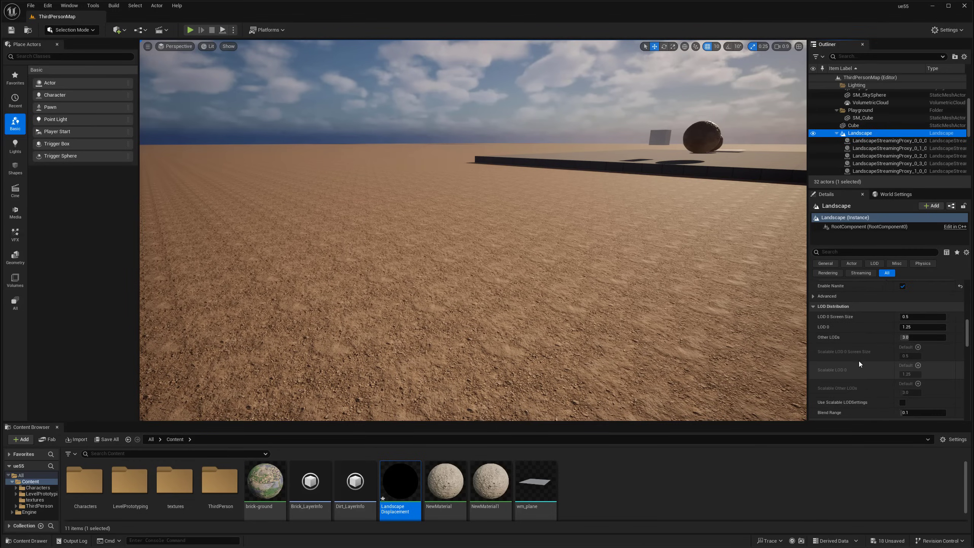
{"action": "scroll", "coordinate": [865, 358], "scroll_direction": "up", "scroll_amount": 3}
{"action": "left_click", "coordinate": [917, 336]}
Fly around the landscape to inspect the retextured dirt relief
{"action": "middle_click_drag", "start_coordinate": [575, 285], "coordinate": [611, 285]}
{"action": "right_click_drag", "start_coordinate": [610, 285], "coordinate": [609, 285]}
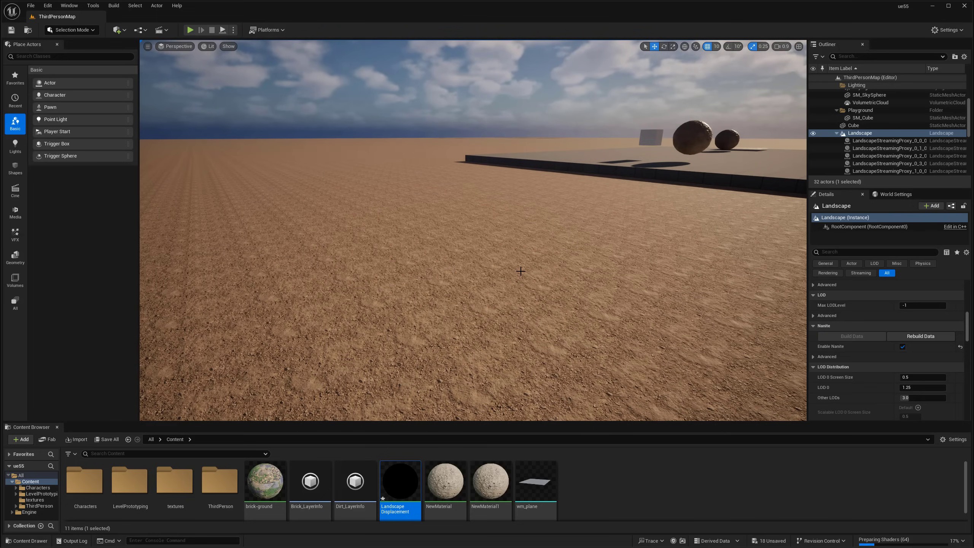
{"action": "right_click_drag", "start_coordinate": [522, 294], "coordinate": [568, 323]}
{"action": "key", "text": "a"}
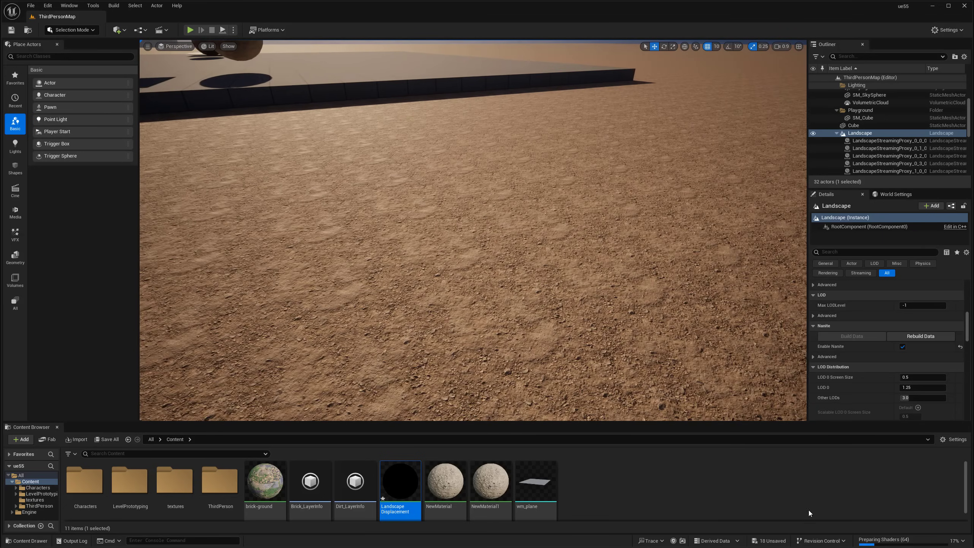
{"action": "right_click_drag", "start_coordinate": [709, 346], "coordinate": [576, 278]}
{"action": "key", "text": "w"}
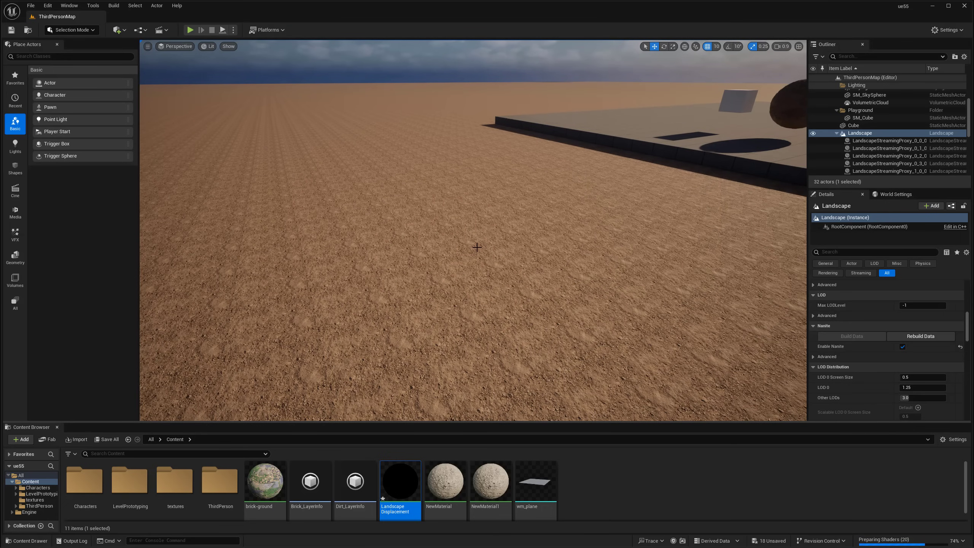
{"action": "left_click", "coordinate": [576, 482]}
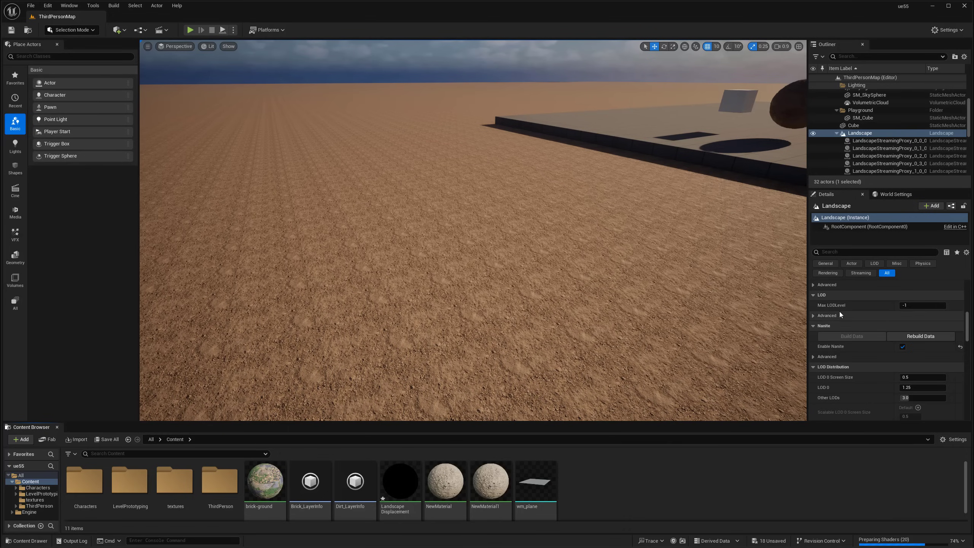
{"action": "scroll", "coordinate": [864, 399], "scroll_direction": "down", "scroll_amount": 2}
{"action": "scroll", "coordinate": [865, 380], "scroll_direction": "up", "scroll_amount": 5}
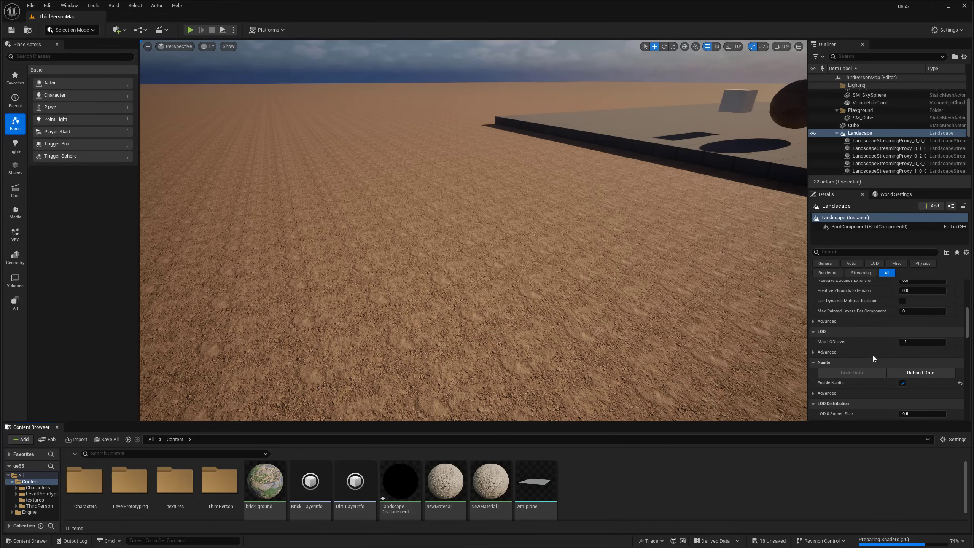
{"action": "left_click", "coordinate": [71, 31]}
In Landscape Mode, select the Brick layer and paint a brick patch mid-view
{"action": "left_click", "coordinate": [69, 51]}
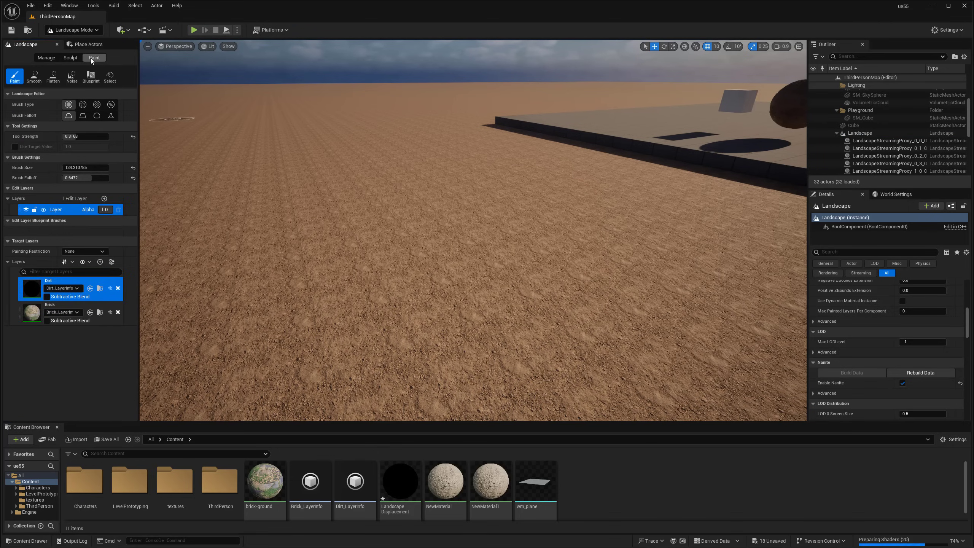
{"action": "key", "text": "a"}
{"action": "right_click_drag", "start_coordinate": [416, 306], "coordinate": [415, 305]}
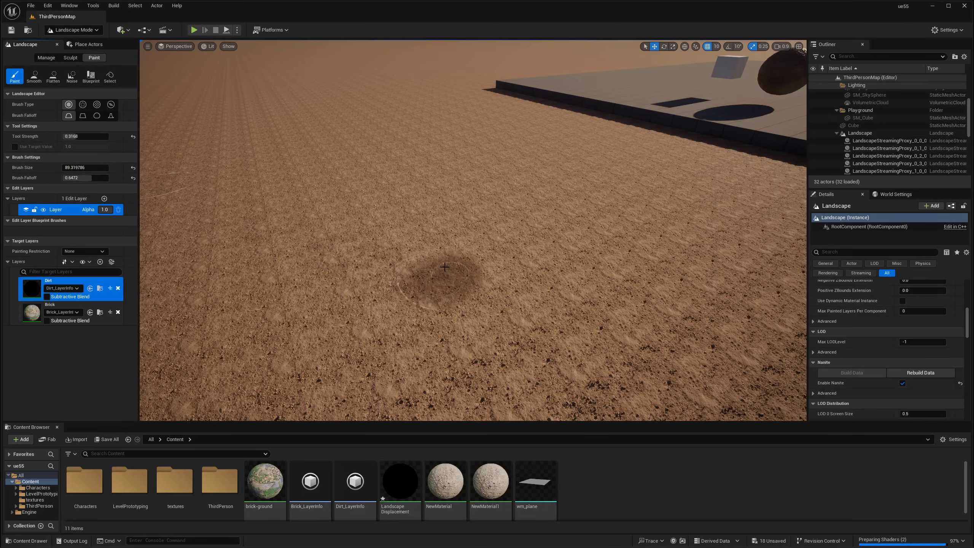
{"action": "left_click", "coordinate": [88, 308]}
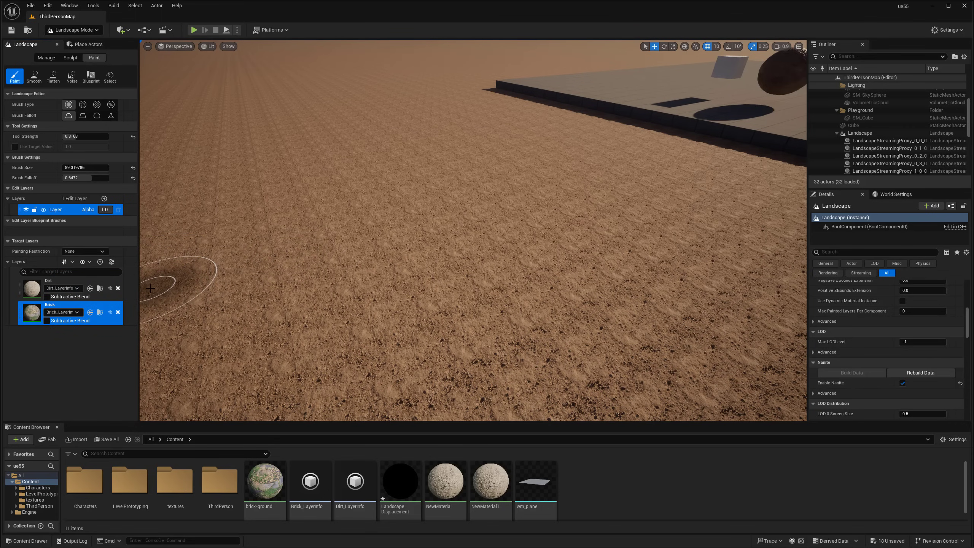
{"action": "scroll", "coordinate": [430, 289], "scroll_direction": "up", "scroll_amount": 6}
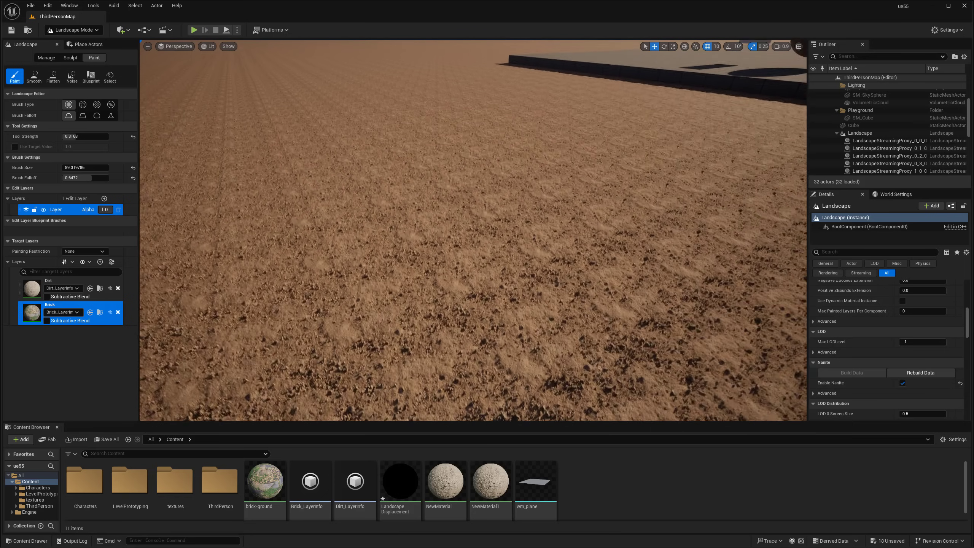
{"action": "scroll", "coordinate": [438, 287], "scroll_direction": "up", "scroll_amount": 8}
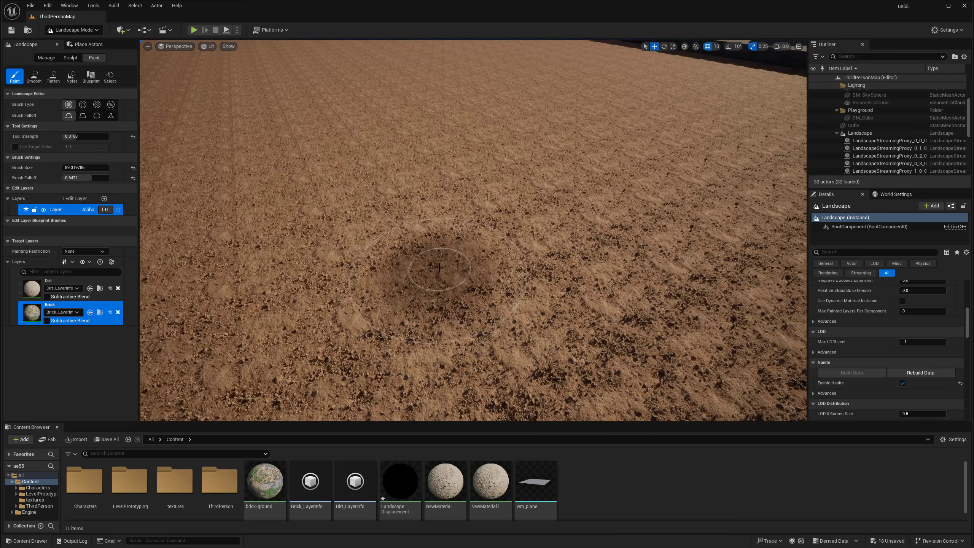
{"action": "left_click_drag", "start_coordinate": [498, 252], "coordinate": [470, 240]}
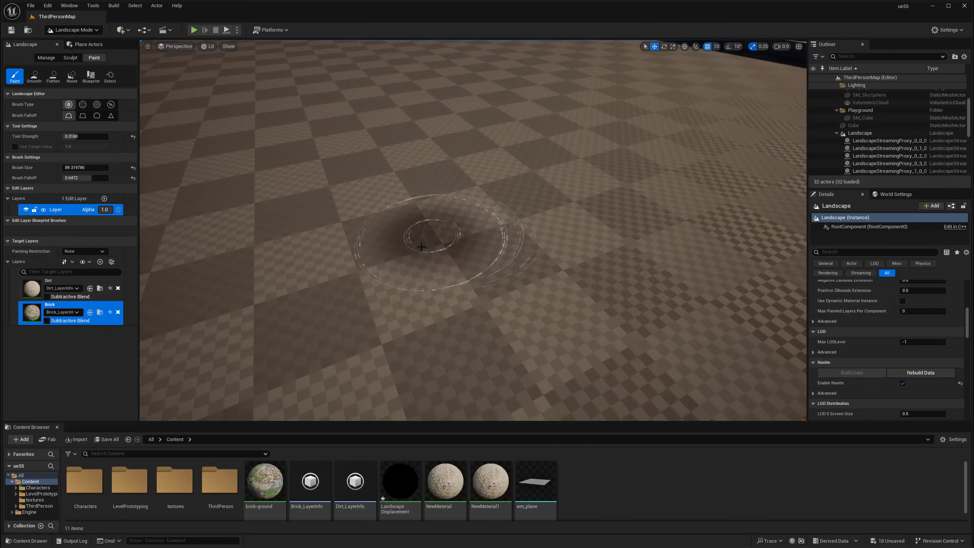
Paint Brick across more terrain, extending the patch down-left, and reframe the view on it
{"action": "right_click_drag", "start_coordinate": [495, 203], "coordinate": [491, 157]}
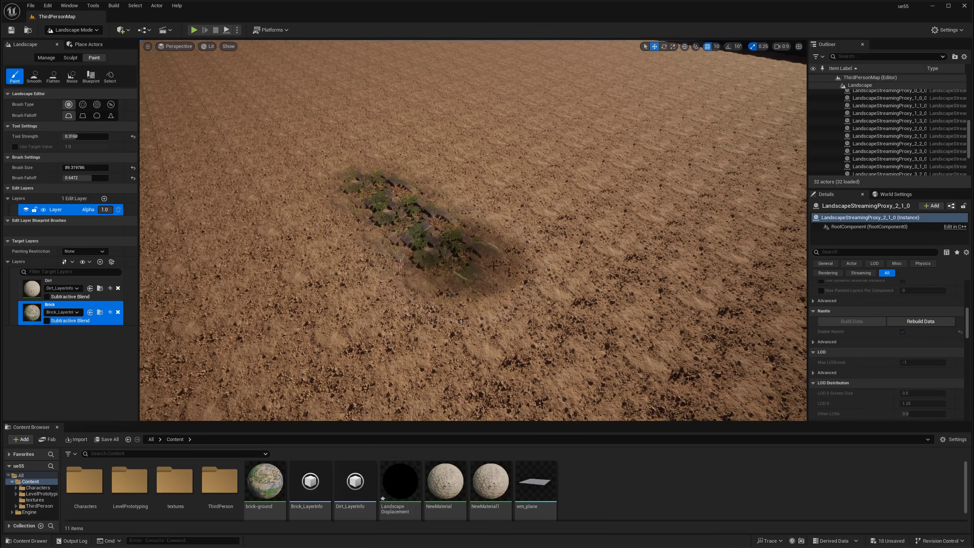
{"action": "mouse_move", "coordinate": [489, 207]}
{"action": "left_mouse_down"}
{"action": "mouse_move", "coordinate": [583, 223]}
{"action": "mouse_move", "coordinate": [537, 169]}
{"action": "mouse_move", "coordinate": [419, 150]}
{"action": "left_mouse_up"}
{"action": "mouse_move", "coordinate": [417, 245]}
{"action": "left_mouse_down"}
{"action": "mouse_move", "coordinate": [292, 300]}
{"action": "mouse_move", "coordinate": [238, 277]}
{"action": "mouse_move", "coordinate": [326, 376]}
{"action": "mouse_move", "coordinate": [451, 265]}
{"action": "left_mouse_up"}
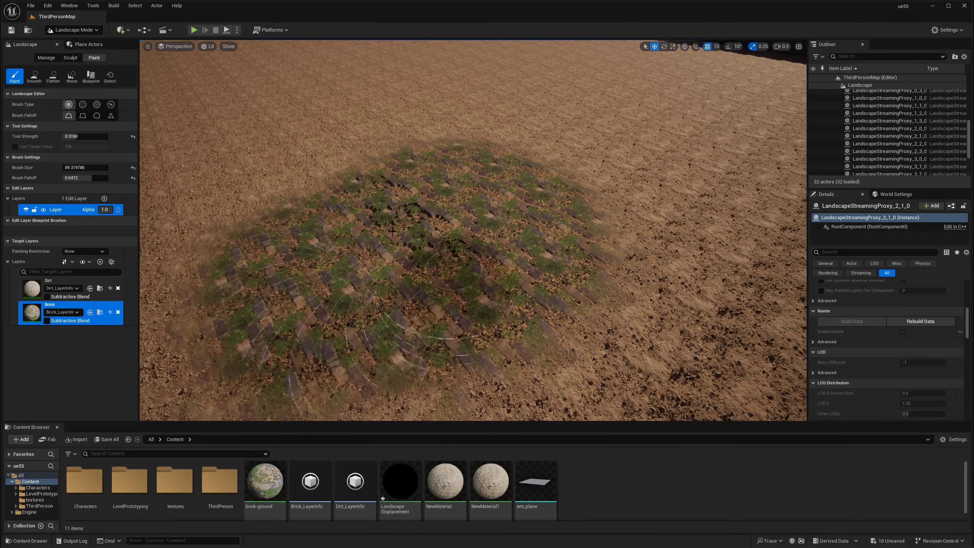
{"action": "mouse_move", "coordinate": [452, 266]}
{"action": "right_mouse_down"}
{"action": "mouse_move", "coordinate": [509, 238]}
{"action": "mouse_move", "coordinate": [494, 303]}
{"action": "mouse_move", "coordinate": [430, 318]}
{"action": "mouse_move", "coordinate": [342, 280]}
{"action": "mouse_move", "coordinate": [349, 326]}
{"action": "mouse_move", "coordinate": [356, 272]}
{"action": "mouse_move", "coordinate": [387, 264]}
{"action": "mouse_move", "coordinate": [391, 291]}
{"action": "mouse_move", "coordinate": [394, 268]}
{"action": "mouse_move", "coordinate": [406, 283]}
{"action": "mouse_move", "coordinate": [397, 252]}
{"action": "right_mouse_up"}
{"action": "scroll", "coordinate": [396, 252], "scroll_direction": "up", "scroll_amount": 3}
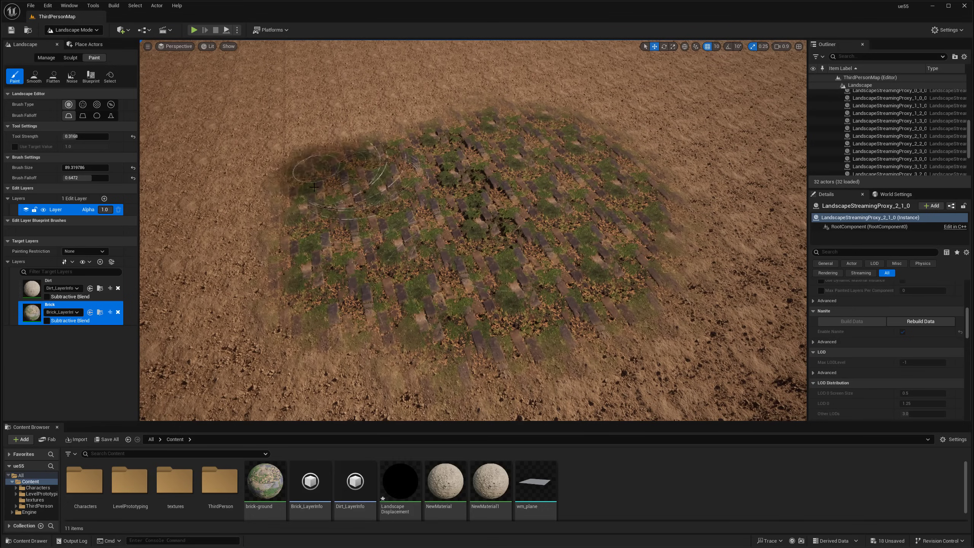
{"action": "mouse_move", "coordinate": [443, 198]}
{"action": "right_mouse_down"}
{"action": "mouse_move", "coordinate": [433, 188]}
{"action": "mouse_move", "coordinate": [443, 215]}
{"action": "mouse_move", "coordinate": [426, 243]}
{"action": "mouse_move", "coordinate": [424, 234]}
{"action": "mouse_move", "coordinate": [438, 248]}
{"action": "mouse_move", "coordinate": [437, 234]}
{"action": "mouse_move", "coordinate": [470, 246]}
{"action": "right_mouse_up"}
{"action": "left_click", "coordinate": [82, 34]}
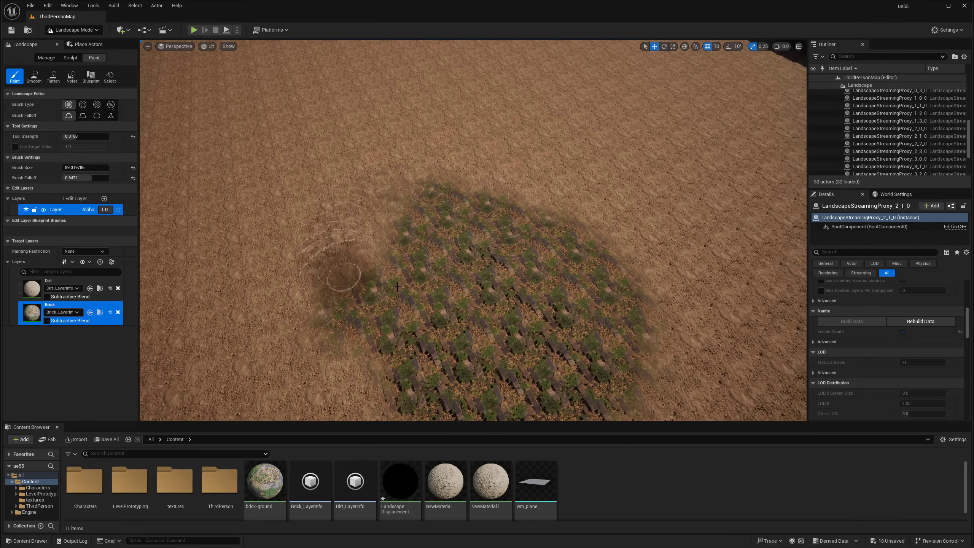
{"action": "mouse_move", "coordinate": [441, 242]}
{"action": "right_mouse_down"}
{"action": "mouse_move", "coordinate": [444, 232]}
{"action": "mouse_move", "coordinate": [456, 246]}
{"action": "mouse_move", "coordinate": [466, 236]}
{"action": "right_mouse_up"}
Fill the brick patch out along its right, lower and left edges, then survey it
{"action": "mouse_move", "coordinate": [429, 260]}
{"action": "left_mouse_down"}
{"action": "mouse_move", "coordinate": [347, 165]}
{"action": "mouse_move", "coordinate": [504, 336]}
{"action": "mouse_move", "coordinate": [609, 326]}
{"action": "mouse_move", "coordinate": [708, 356]}
{"action": "mouse_move", "coordinate": [740, 245]}
{"action": "mouse_move", "coordinate": [755, 330]}
{"action": "mouse_move", "coordinate": [734, 357]}
{"action": "left_mouse_up"}
{"action": "mouse_move", "coordinate": [734, 357]}
{"action": "right_mouse_down"}
{"action": "mouse_move", "coordinate": [729, 339]}
{"action": "mouse_move", "coordinate": [739, 352]}
{"action": "right_mouse_up"}
{"action": "mouse_move", "coordinate": [614, 318]}
{"action": "left_mouse_down"}
{"action": "mouse_move", "coordinate": [685, 209]}
{"action": "mouse_move", "coordinate": [700, 249]}
{"action": "mouse_move", "coordinate": [678, 218]}
{"action": "mouse_move", "coordinate": [659, 329]}
{"action": "mouse_move", "coordinate": [277, 224]}
{"action": "left_mouse_up"}
{"action": "mouse_move", "coordinate": [339, 337]}
{"action": "left_mouse_down"}
{"action": "mouse_move", "coordinate": [245, 199]}
{"action": "mouse_move", "coordinate": [364, 350]}
{"action": "mouse_move", "coordinate": [284, 222]}
{"action": "left_mouse_up"}
{"action": "right_click_drag", "start_coordinate": [284, 222], "coordinate": [249, 237]}
{"action": "left_click_drag", "start_coordinate": [334, 215], "coordinate": [393, 298]}
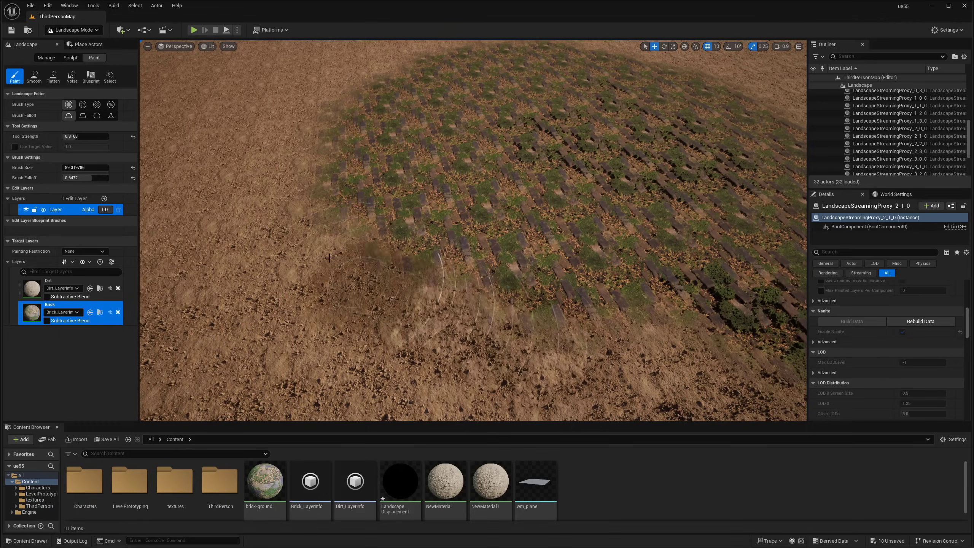
{"action": "mouse_move", "coordinate": [363, 187]}
{"action": "right_mouse_down"}
{"action": "mouse_move", "coordinate": [364, 173]}
{"action": "mouse_move", "coordinate": [351, 211]}
{"action": "right_mouse_up"}
{"action": "left_click_drag", "start_coordinate": [351, 211], "coordinate": [289, 215]}
{"action": "mouse_move", "coordinate": [267, 246]}
{"action": "right_mouse_down"}
{"action": "mouse_move", "coordinate": [238, 245]}
{"action": "mouse_move", "coordinate": [332, 200]}
{"action": "mouse_move", "coordinate": [350, 215]}
{"action": "mouse_move", "coordinate": [395, 203]}
{"action": "mouse_move", "coordinate": [369, 195]}
{"action": "mouse_move", "coordinate": [378, 193]}
{"action": "right_mouse_up"}
{"action": "mouse_move", "coordinate": [372, 243]}
{"action": "right_mouse_down"}
{"action": "mouse_move", "coordinate": [406, 227]}
{"action": "mouse_move", "coordinate": [466, 254]}
{"action": "mouse_move", "coordinate": [523, 224]}
{"action": "right_mouse_up"}
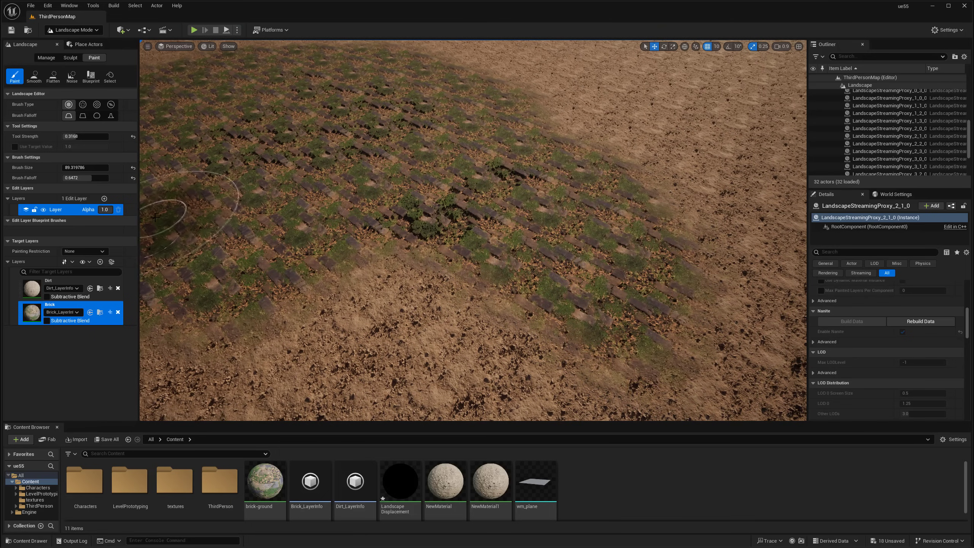
Switch the editor back to Selection Mode and pull the view back over the patch
{"action": "left_click", "coordinate": [75, 31]}
{"action": "left_click", "coordinate": [74, 43]}
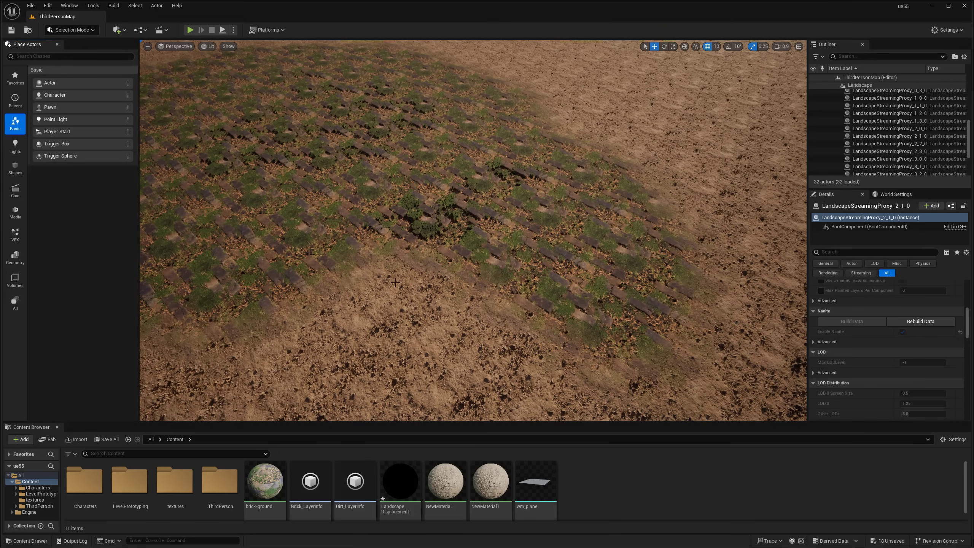
{"action": "left_click", "coordinate": [402, 200]}
{"action": "right_click_drag", "start_coordinate": [402, 199], "coordinate": [387, 192]}
{"action": "right_click_drag", "start_coordinate": [452, 303], "coordinate": [451, 296]}
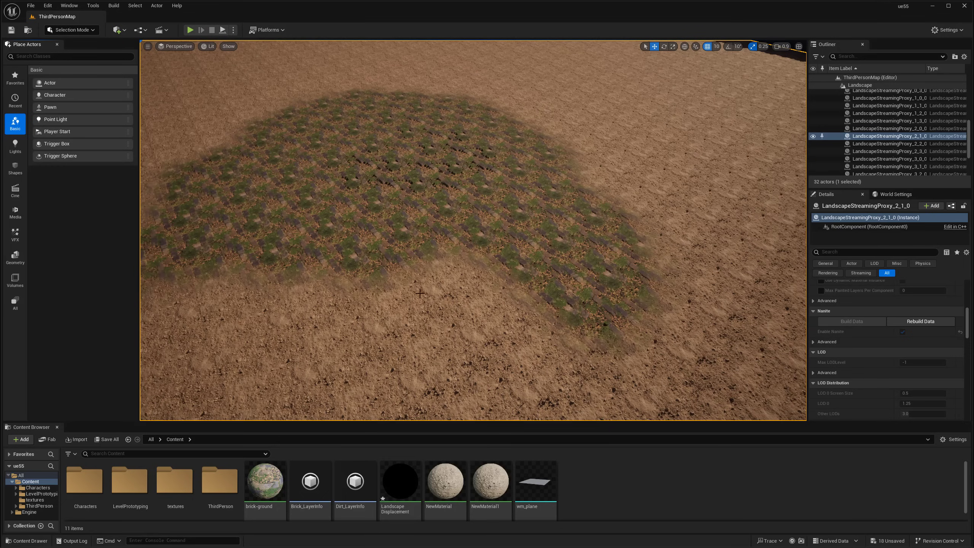
{"action": "right_click", "coordinate": [450, 261]}
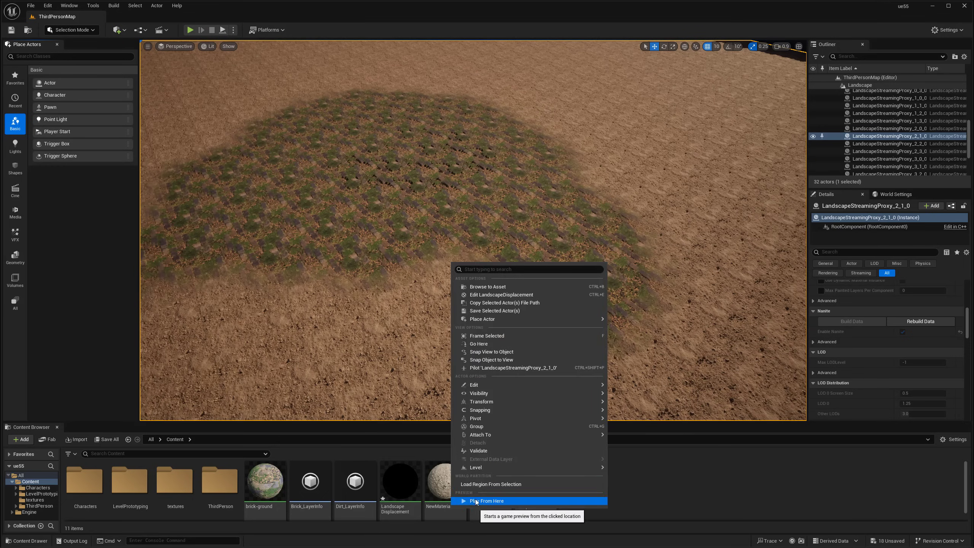
{"action": "left_click", "coordinate": [476, 501]}
{"action": "key", "text": "w"}
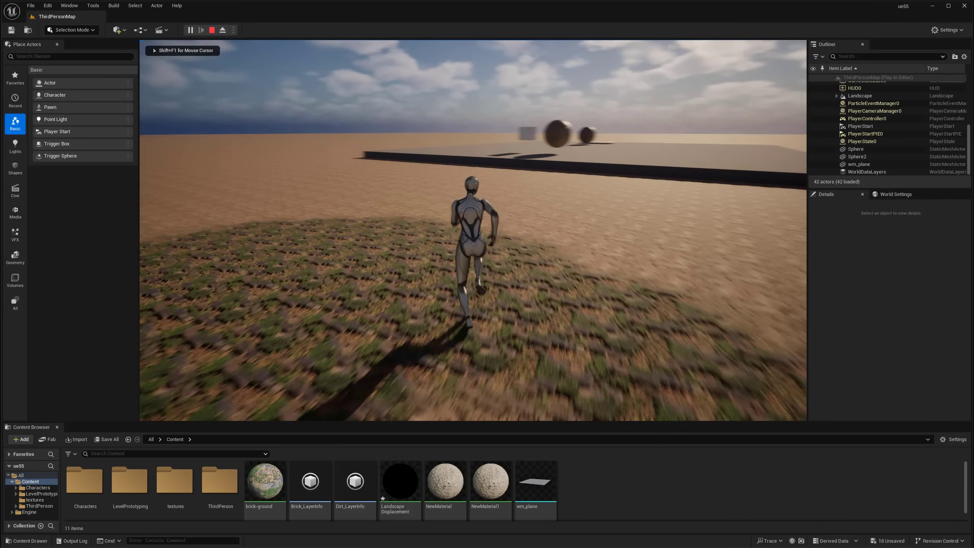
{"action": "key", "text": "s"}
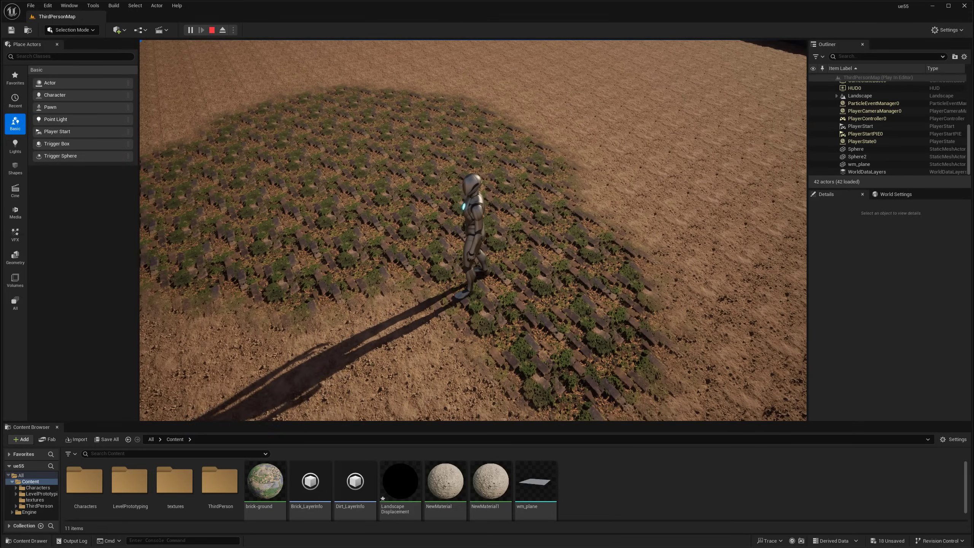
{"action": "key", "text": "Escape"}
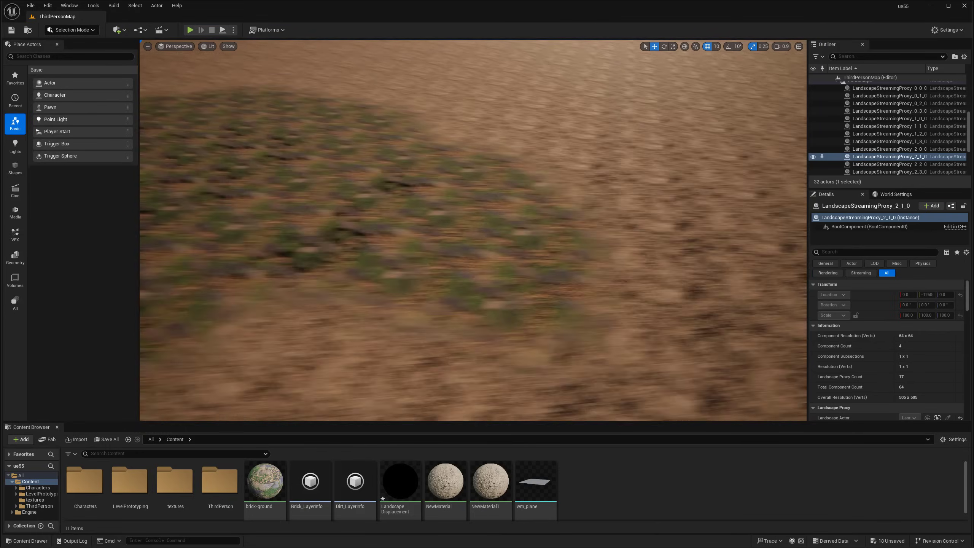
{"action": "right_click_drag", "start_coordinate": [472, 230], "coordinate": [391, 261]}
{"action": "key", "text": "w"}
{"action": "key", "text": "d"}
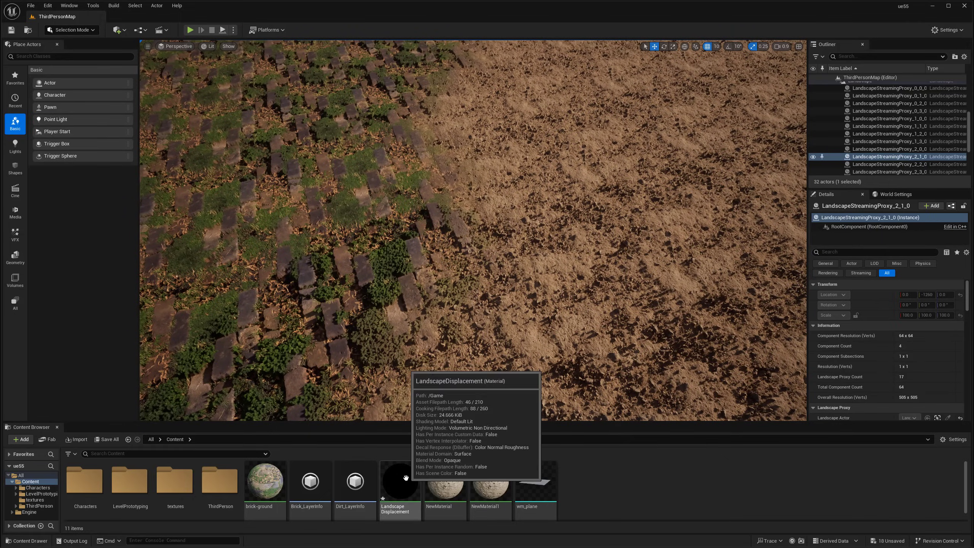
Select the DirectionalLight in the Outliner
{"action": "right_click_drag", "start_coordinate": [448, 326], "coordinate": [475, 265]}
{"action": "right_click_drag", "start_coordinate": [526, 200], "coordinate": [526, 234]}
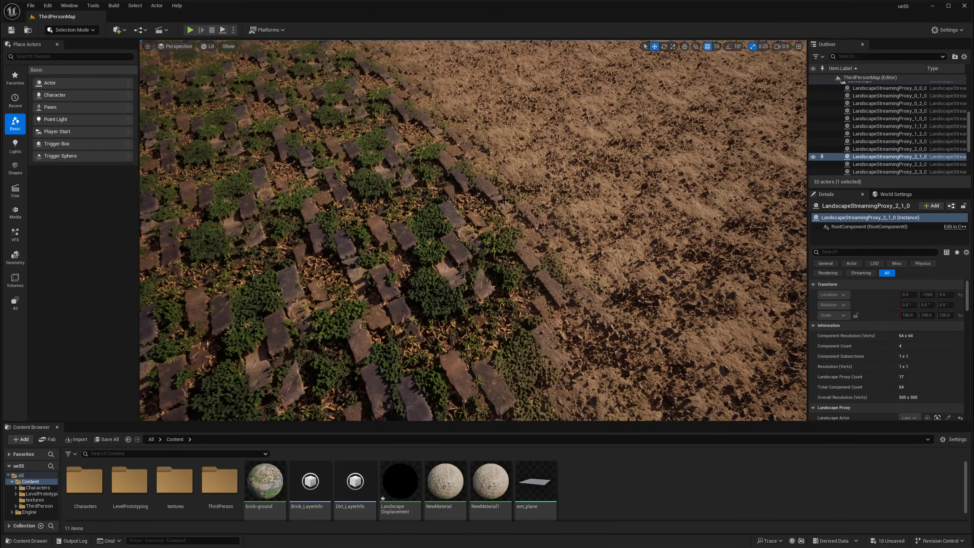
{"action": "right_click_drag", "start_coordinate": [504, 200], "coordinate": [505, 165]}
{"action": "scroll", "coordinate": [881, 124], "scroll_direction": "up", "scroll_amount": 6}
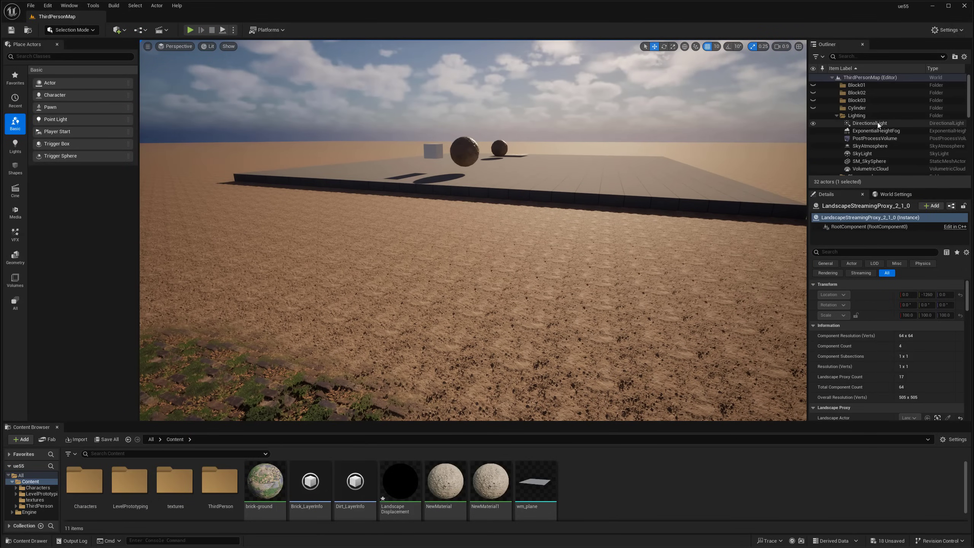
{"action": "left_click", "coordinate": [870, 131]}
{"action": "left_click", "coordinate": [875, 124]}
{"action": "right_click_drag", "start_coordinate": [715, 146], "coordinate": [688, 135]}
{"action": "key", "text": "e"}
{"action": "key", "text": "w"}
Switch to the rotate gizmo and tilt the sun by about 10 degrees
{"action": "left_click_drag", "start_coordinate": [516, 99], "coordinate": [530, 98]}
{"action": "right_click_drag", "start_coordinate": [590, 101], "coordinate": [566, 96]}
{"action": "key", "text": "e"}
{"action": "left_click_drag", "start_coordinate": [658, 126], "coordinate": [668, 143]}
{"action": "right_click_drag", "start_coordinate": [348, 207], "coordinate": [342, 253]}
{"action": "key", "text": "w"}
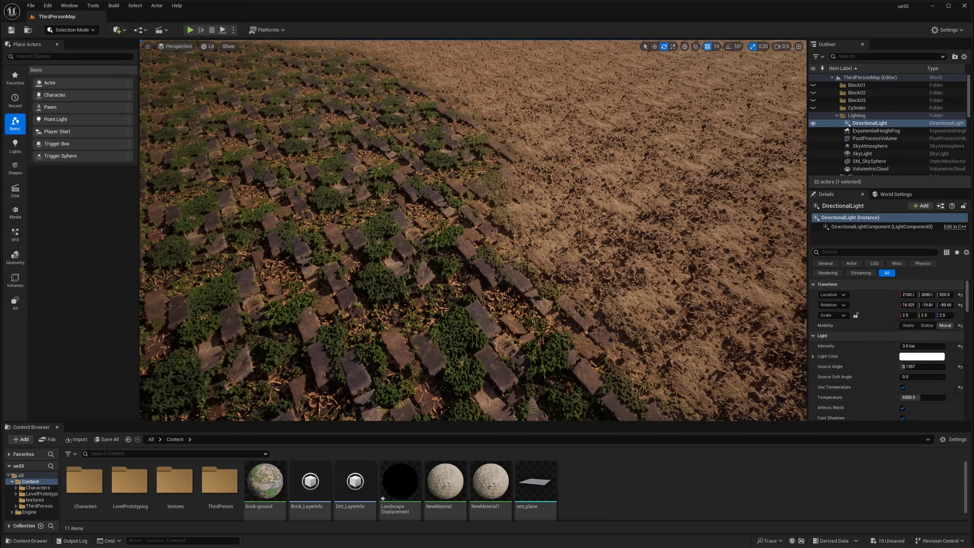
{"action": "key", "text": "s"}
{"action": "right_click_drag", "start_coordinate": [500, 262], "coordinate": [518, 228]}
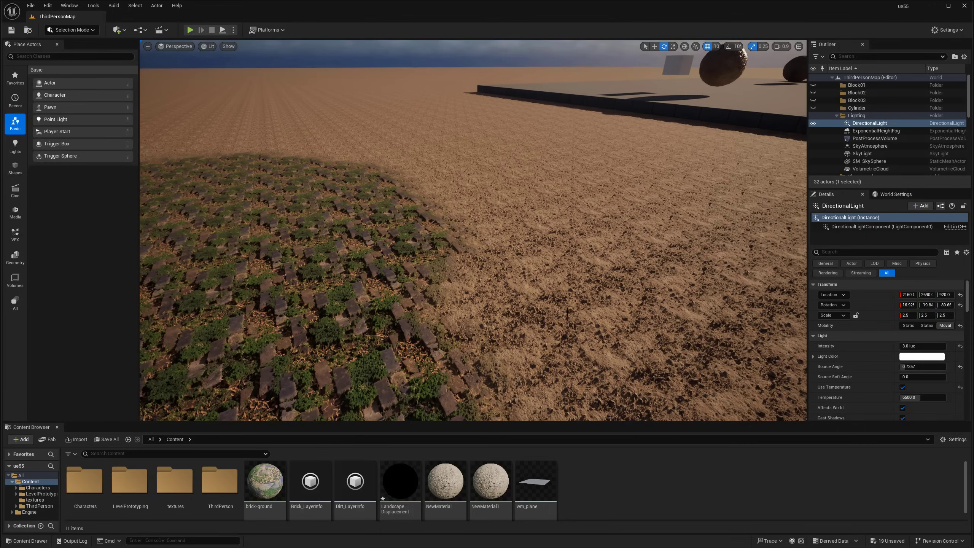
Raise the sun higher, then tilt it lower for longer shadows over the bricks
{"action": "right_click_drag", "start_coordinate": [709, 87], "coordinate": [714, 61]}
{"action": "left_click_drag", "start_coordinate": [724, 81], "coordinate": [727, 112]}
{"action": "right_click_drag", "start_coordinate": [713, 123], "coordinate": [713, 176]}
{"action": "right_click_drag", "start_coordinate": [601, 238], "coordinate": [600, 213]}
{"action": "left_click_drag", "start_coordinate": [637, 167], "coordinate": [659, 120]}
{"action": "right_click_drag", "start_coordinate": [388, 333], "coordinate": [389, 368]}
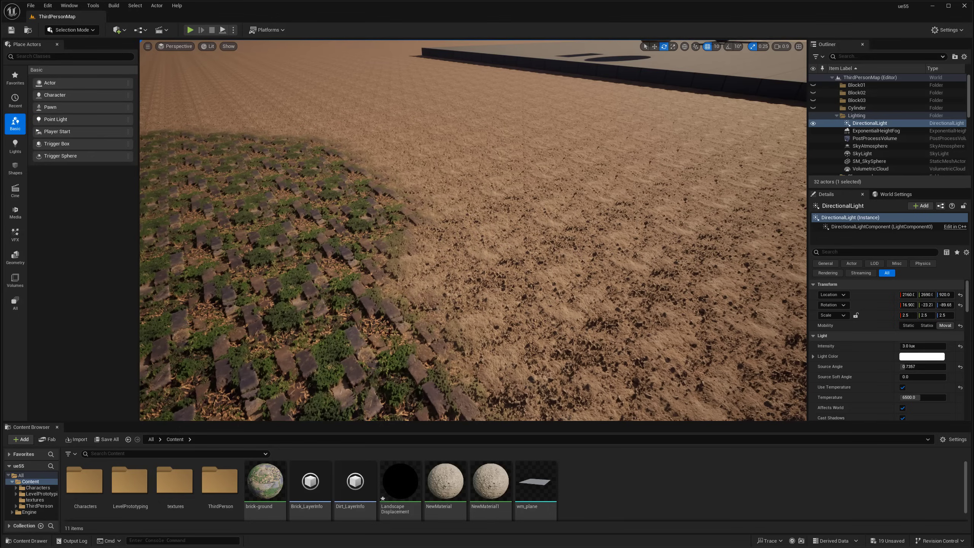
Swing the sun around to a -135.8 yaw and inspect the new shadows
{"action": "scroll", "coordinate": [450, 293], "scroll_direction": "up", "scroll_amount": 5}
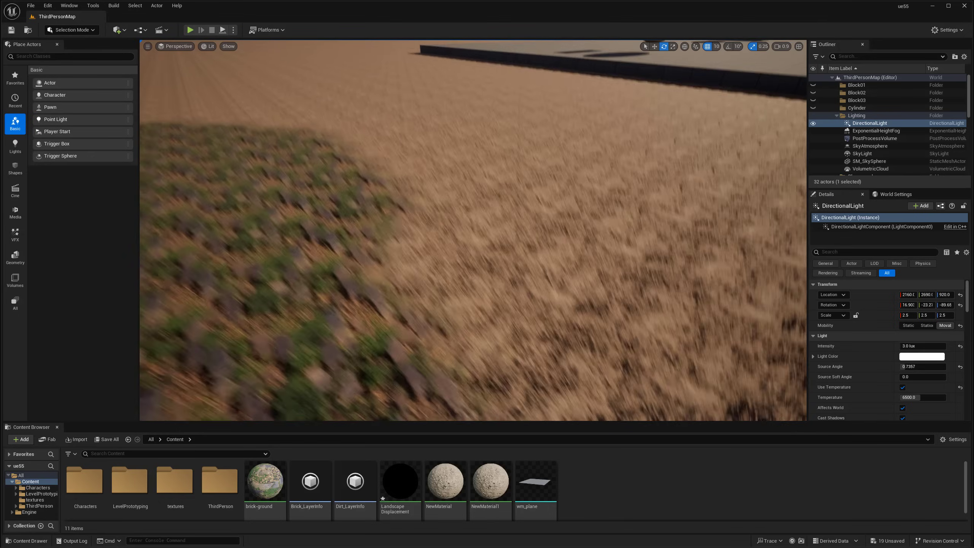
{"action": "right_click_drag", "start_coordinate": [494, 321], "coordinate": [516, 276]}
{"action": "key", "text": "a"}
{"action": "key", "text": "s"}
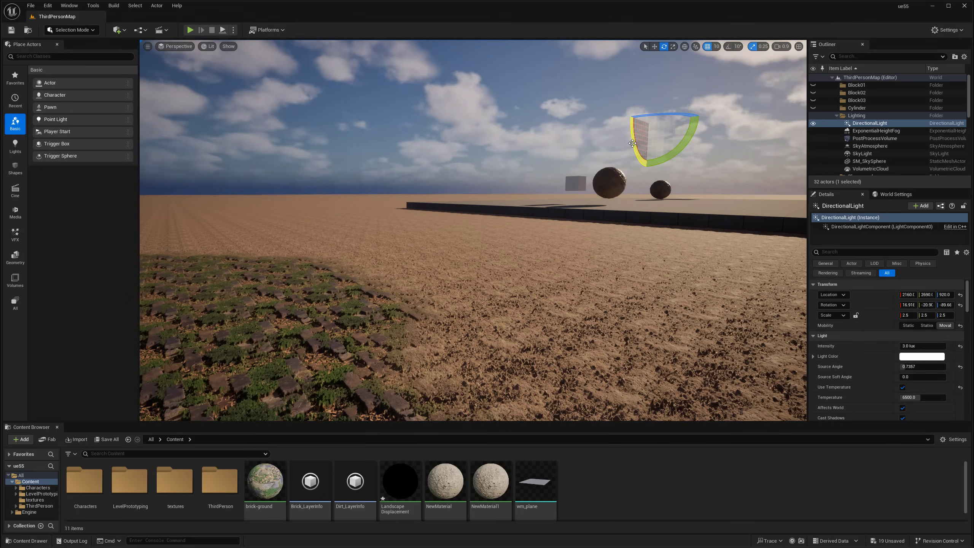
{"action": "right_click_drag", "start_coordinate": [515, 276], "coordinate": [443, 312]}
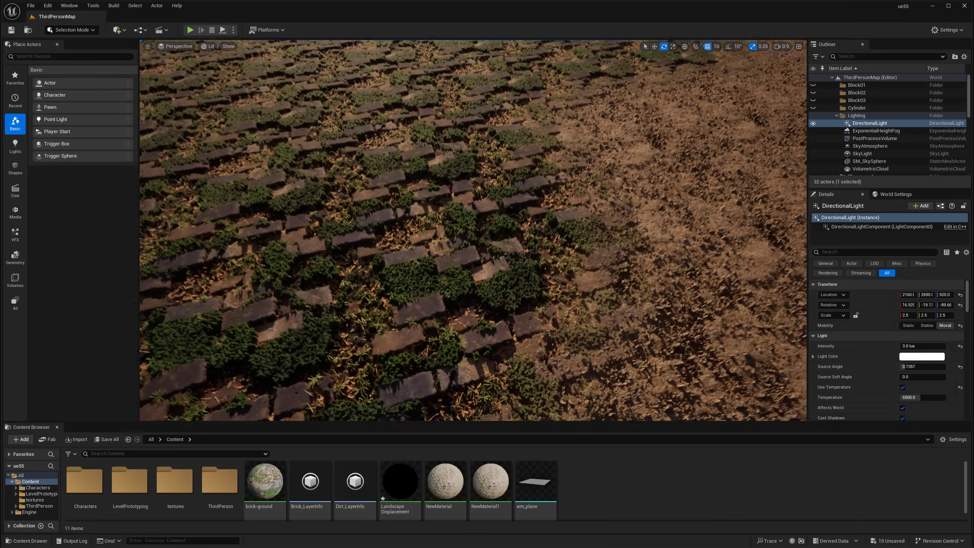
{"action": "right_click_drag", "start_coordinate": [436, 265], "coordinate": [436, 215]}
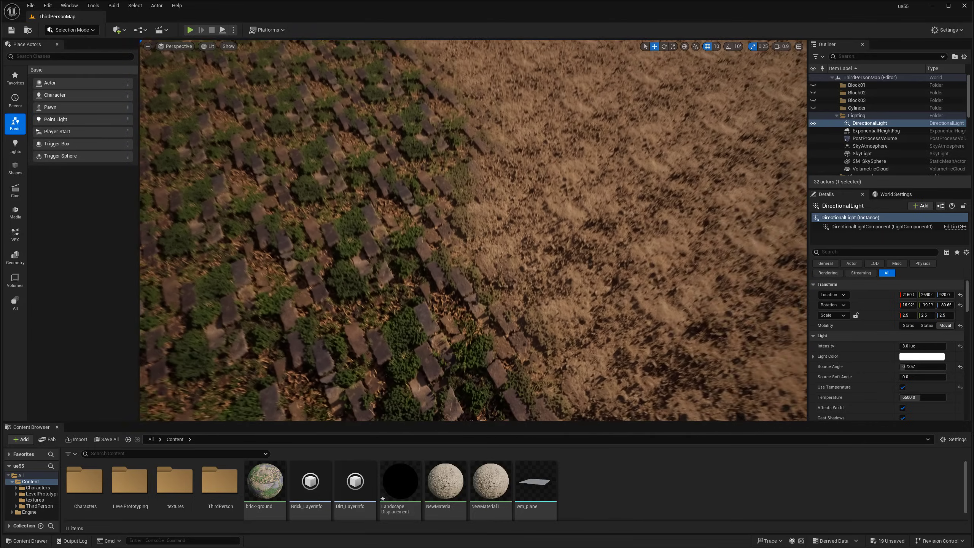
{"action": "right_click_drag", "start_coordinate": [436, 255], "coordinate": [460, 215]}
{"action": "left_click_drag", "start_coordinate": [647, 81], "coordinate": [615, 90]}
{"action": "right_click_drag", "start_coordinate": [615, 92], "coordinate": [568, 188]}
{"action": "key", "text": "w"}
{"action": "key", "text": "s"}
{"action": "mouse_move", "coordinate": [386, 176]}
{"action": "right_mouse_down"}
{"action": "mouse_move", "coordinate": [386, 153]}
{"action": "mouse_move", "coordinate": [385, 175]}
{"action": "right_mouse_up"}
{"action": "key", "text": "w"}
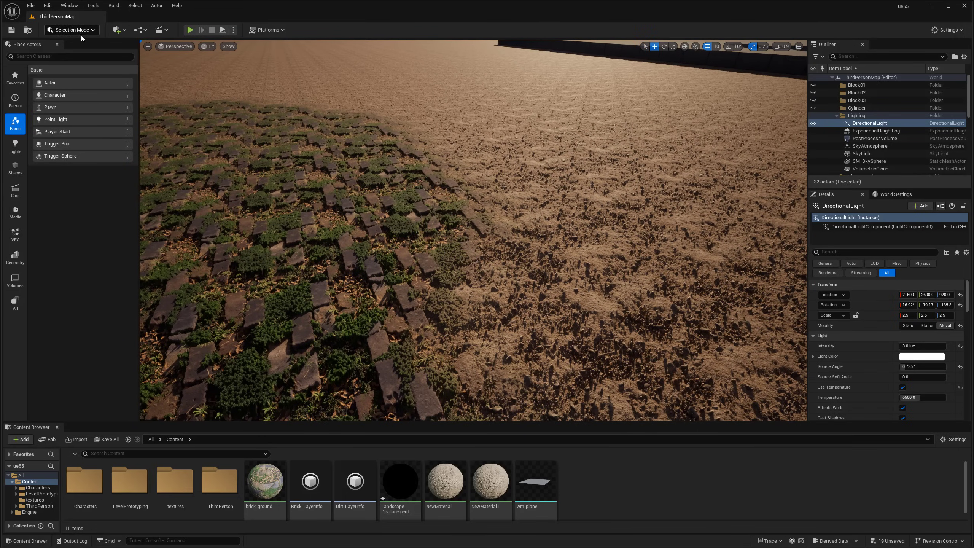
Open the LandscapeDisplacement material and arrange its editor beside the level view
{"action": "double_click", "coordinate": [400, 482]}
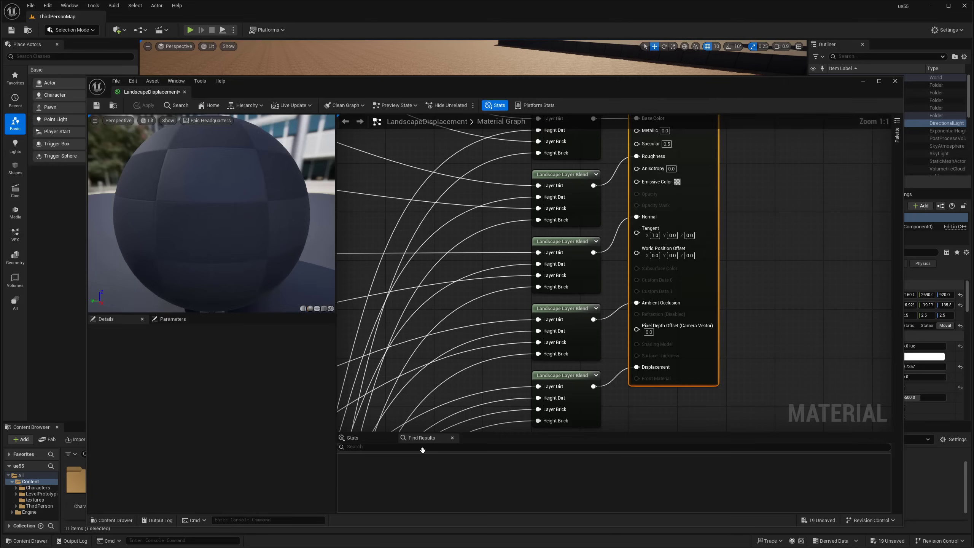
{"action": "left_click_drag", "start_coordinate": [303, 86], "coordinate": [365, 83]}
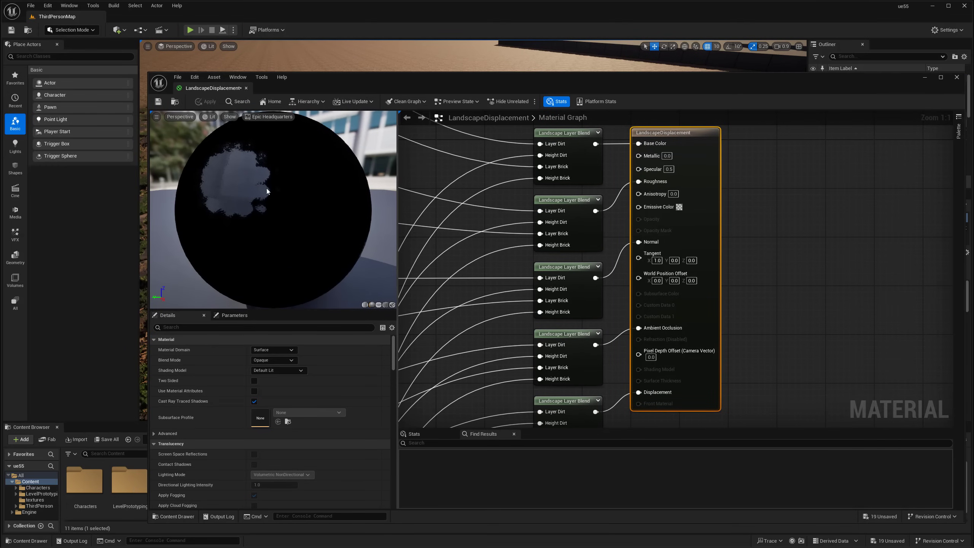
{"action": "left_click_drag", "start_coordinate": [149, 193], "coordinate": [427, 193]}
{"action": "scroll", "coordinate": [663, 291], "scroll_direction": "down", "scroll_amount": 1}
{"action": "scroll", "coordinate": [663, 291], "scroll_direction": "down", "scroll_amount": 3}
{"action": "right_click_drag", "start_coordinate": [663, 290], "coordinate": [830, 188]}
{"action": "right_click_drag", "start_coordinate": [730, 330], "coordinate": [817, 225]}
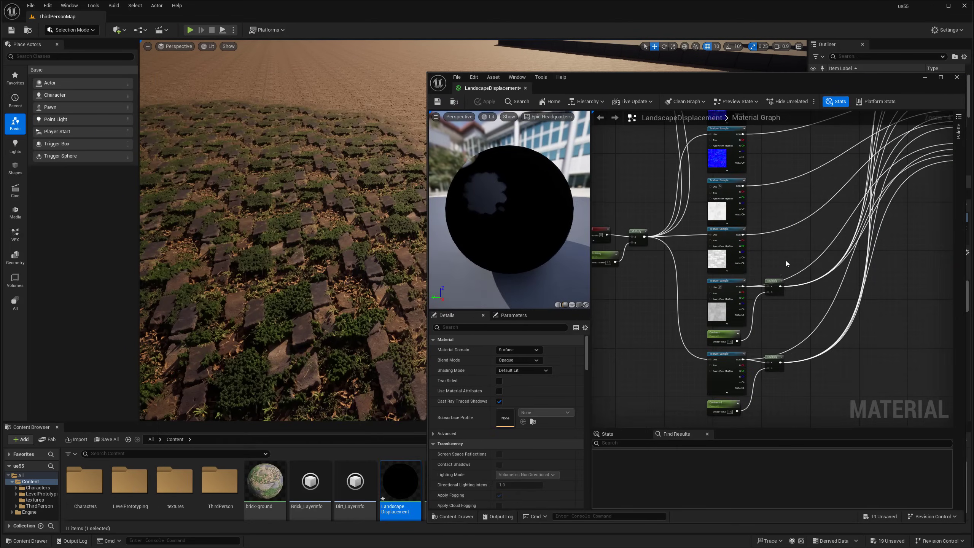
{"action": "left_click_drag", "start_coordinate": [651, 90], "coordinate": [178, 80]}
{"action": "right_click_drag", "start_coordinate": [613, 176], "coordinate": [529, 211]}
{"action": "key", "text": "w"}
{"action": "right_click_drag", "start_coordinate": [629, 191], "coordinate": [618, 211]}
Set the brick-tiling parameter to 0.75 and inspect the larger bricks
{"action": "left_click", "coordinate": [135, 244]}
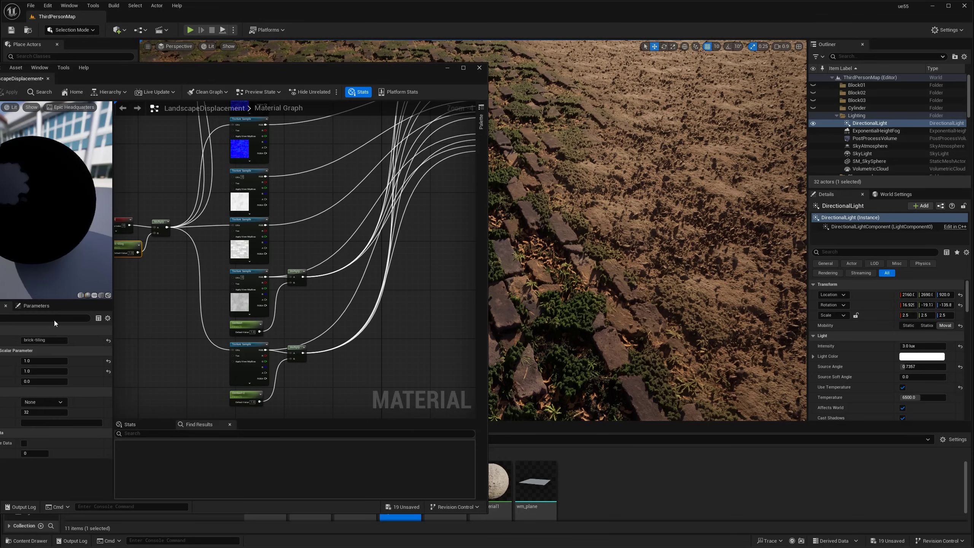
{"action": "left_click_drag", "start_coordinate": [35, 361], "coordinate": [21, 361]}
{"action": "type", "text": ".7"}
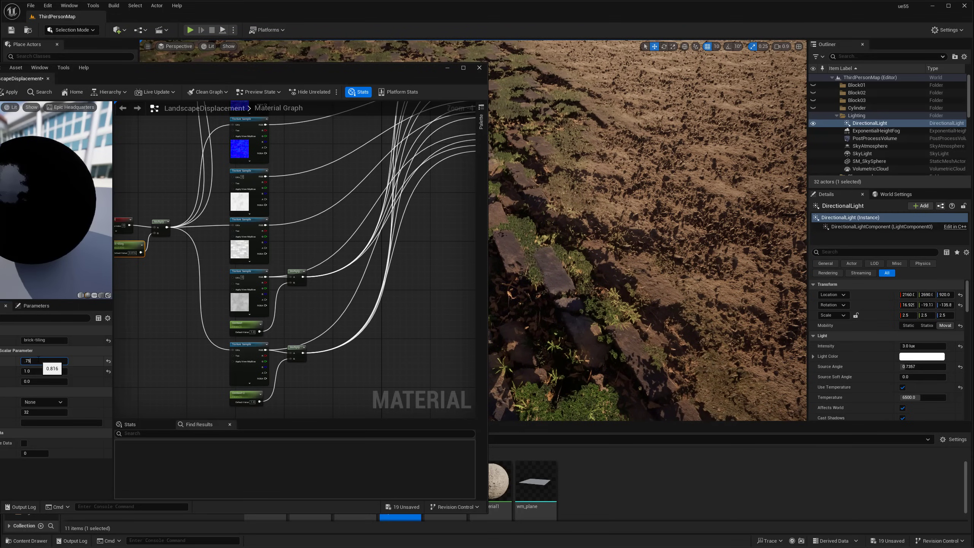
{"action": "type", "text": "5"}
{"action": "key", "text": "Return"}
{"action": "right_click_drag", "start_coordinate": [648, 230], "coordinate": [630, 275]}
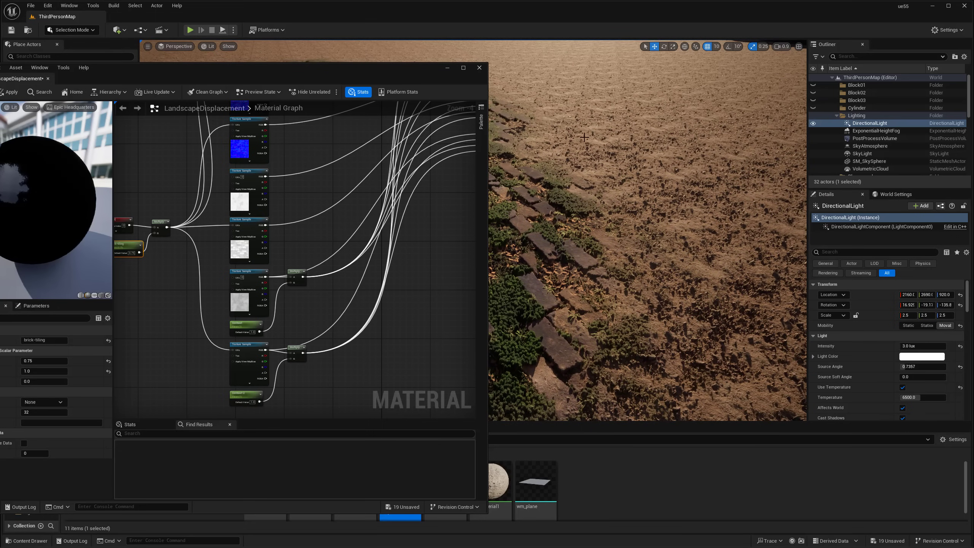
{"action": "right_click_drag", "start_coordinate": [560, 149], "coordinate": [632, 165]}
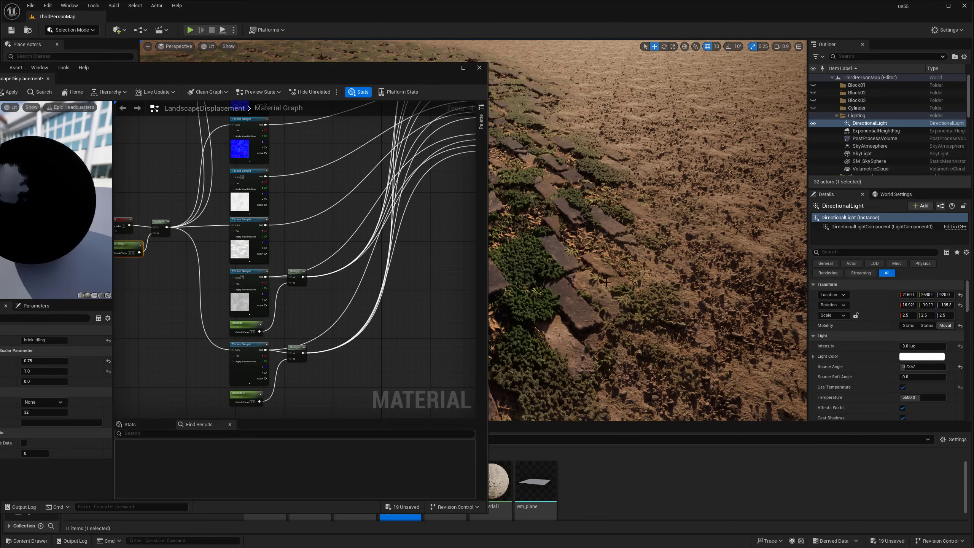
{"action": "right_click_drag", "start_coordinate": [626, 252], "coordinate": [610, 253]}
{"action": "right_click_drag", "start_coordinate": [602, 288], "coordinate": [581, 294]}
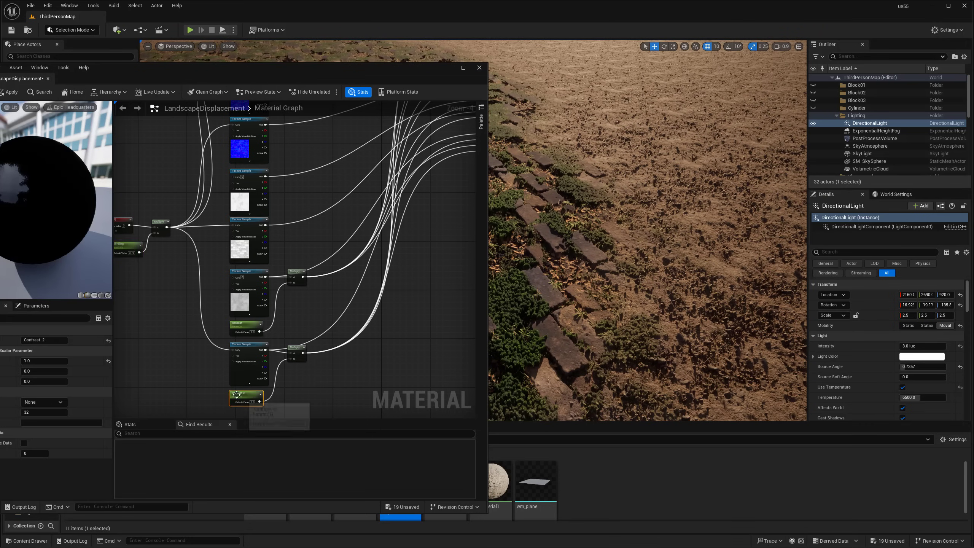
Lower Contrast to about 0.864 and scrub Contrast-2 from about 2.58 down to -0.23
{"action": "left_click", "coordinate": [242, 327]}
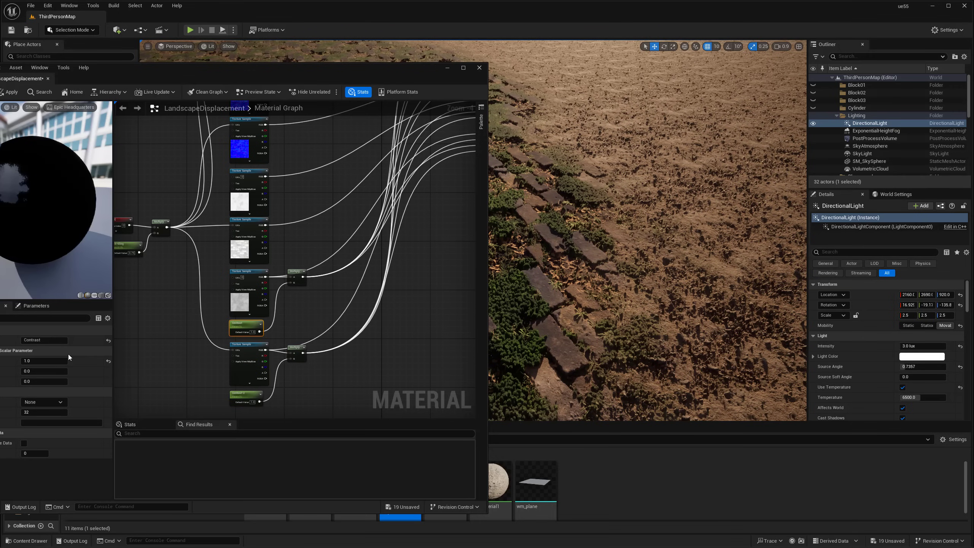
{"action": "left_click_drag", "start_coordinate": [70, 359], "coordinate": [48, 363]}
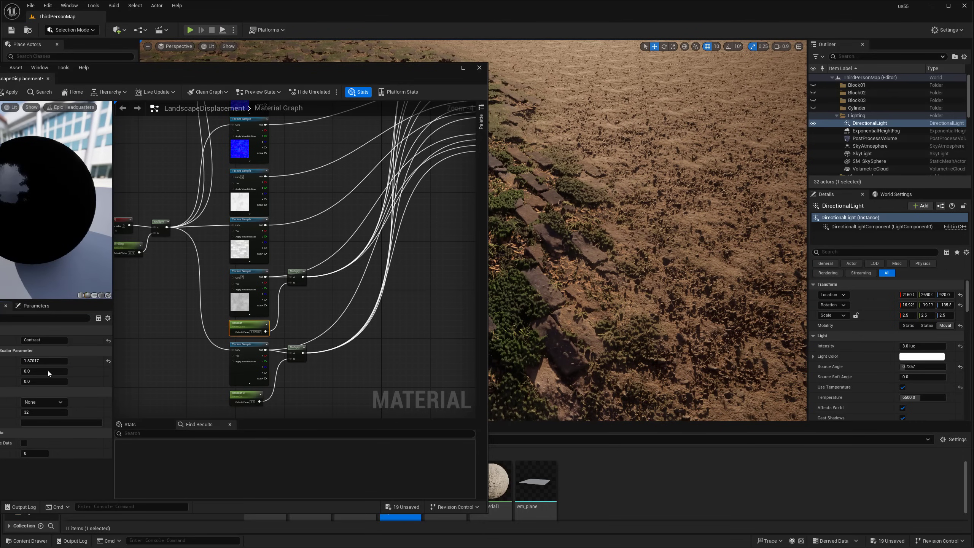
{"action": "left_click", "coordinate": [235, 400]}
{"action": "mouse_move", "coordinate": [44, 360]}
{"action": "left_mouse_down"}
{"action": "mouse_move", "coordinate": [90, 360]}
{"action": "mouse_move", "coordinate": [19, 361]}
{"action": "left_mouse_up"}
{"action": "right_click_drag", "start_coordinate": [629, 230], "coordinate": [491, 277]}
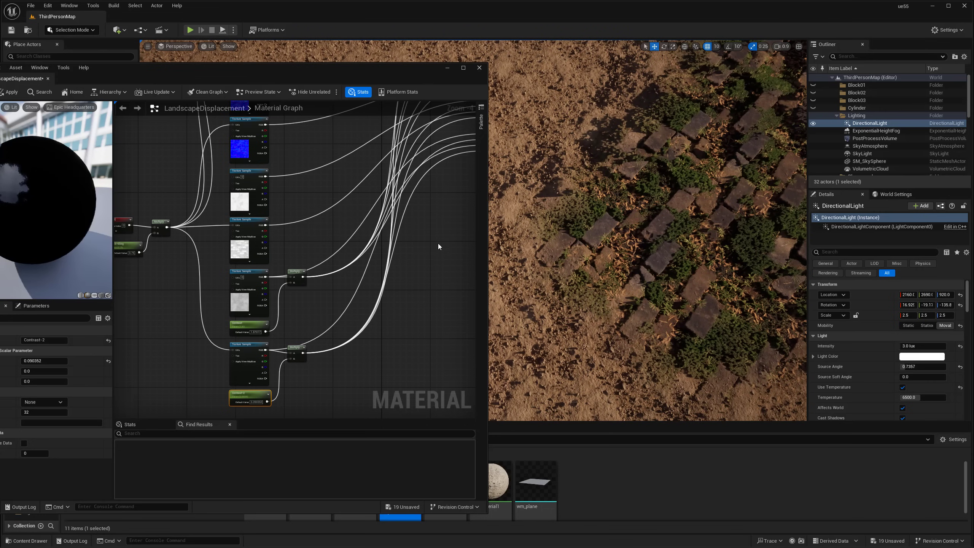
{"action": "mouse_move", "coordinate": [63, 360]}
{"action": "left_mouse_down"}
{"action": "mouse_move", "coordinate": [23, 360]}
{"action": "mouse_move", "coordinate": [61, 361]}
{"action": "mouse_move", "coordinate": [37, 361]}
{"action": "left_mouse_up"}
Push Contrast-2 down to about -0.65, then back up to about 0.01
{"action": "left_click", "coordinate": [240, 323]}
{"action": "left_click", "coordinate": [229, 401]}
{"action": "left_click", "coordinate": [235, 395]}
{"action": "right_click_drag", "start_coordinate": [594, 261], "coordinate": [600, 298]}
{"action": "right_click_drag", "start_coordinate": [604, 200], "coordinate": [633, 254]}
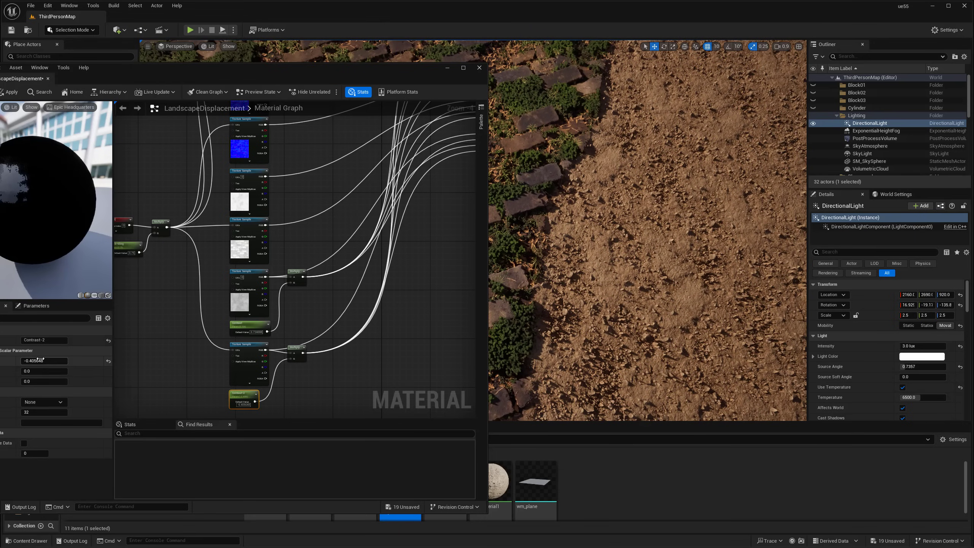
{"action": "left_click_drag", "start_coordinate": [44, 361], "coordinate": [26, 361]}
{"action": "right_click_drag", "start_coordinate": [613, 230], "coordinate": [617, 232]}
{"action": "right_click_drag", "start_coordinate": [519, 276], "coordinate": [569, 269]}
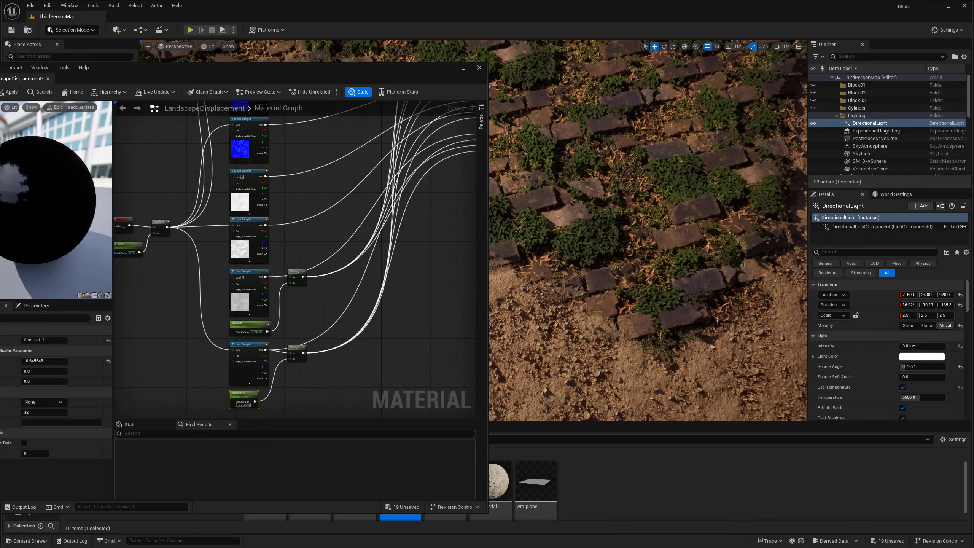
{"action": "left_click_drag", "start_coordinate": [61, 361], "coordinate": [104, 361]}
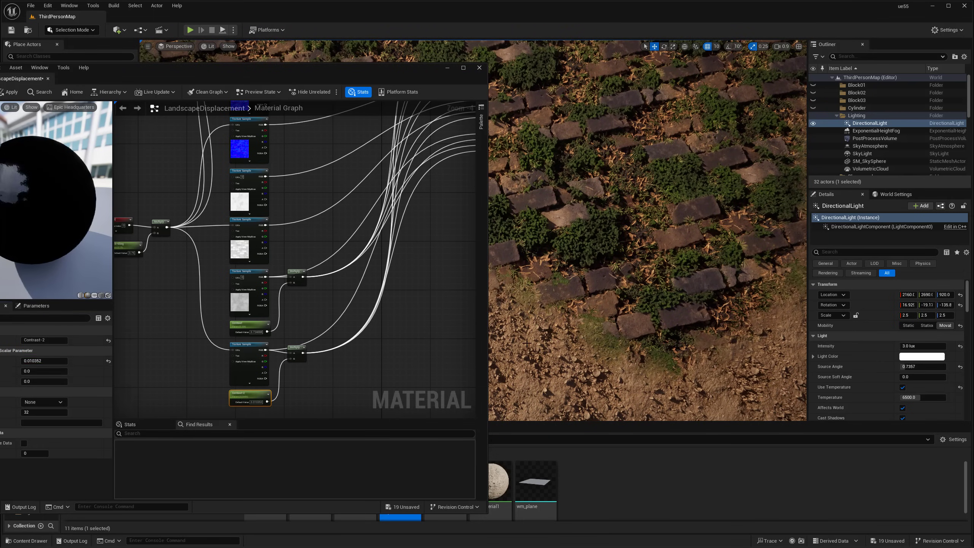
Lower Contrast to about 0.34 and move the editor aside to view the landscape
{"action": "left_click", "coordinate": [246, 325]}
{"action": "mouse_move", "coordinate": [61, 361]}
{"action": "left_mouse_down"}
{"action": "mouse_move", "coordinate": [43, 361]}
{"action": "mouse_move", "coordinate": [65, 361]}
{"action": "left_mouse_up"}
{"action": "left_click_drag", "start_coordinate": [354, 78], "coordinate": [146, 154]}
{"action": "right_click_drag", "start_coordinate": [461, 151], "coordinate": [446, 136]}
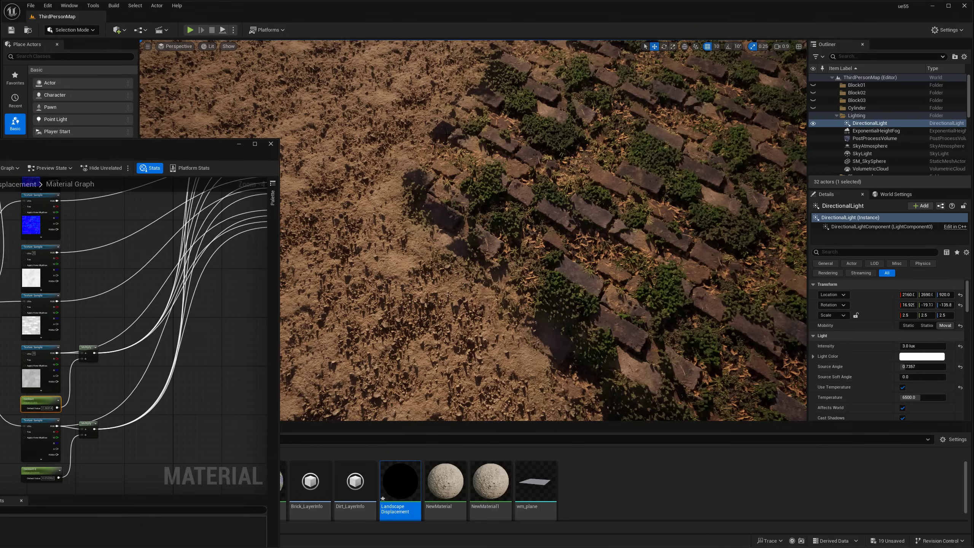
Switch the viewport to Unlit rendering
{"action": "left_click", "coordinate": [205, 46]}
{"action": "left_click", "coordinate": [222, 85]}
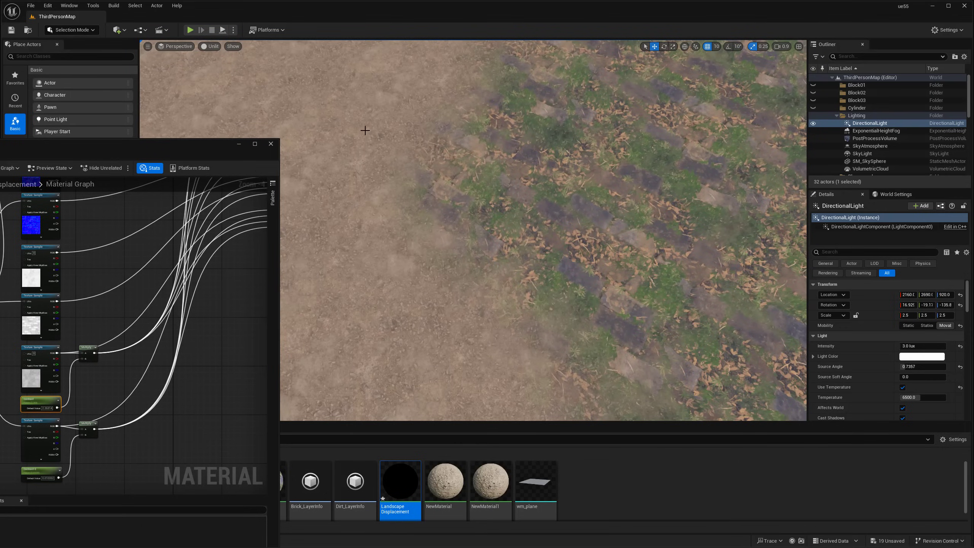
{"action": "right_click_drag", "start_coordinate": [384, 142], "coordinate": [383, 148]}
{"action": "right_click_drag", "start_coordinate": [433, 199], "coordinate": [434, 221]}
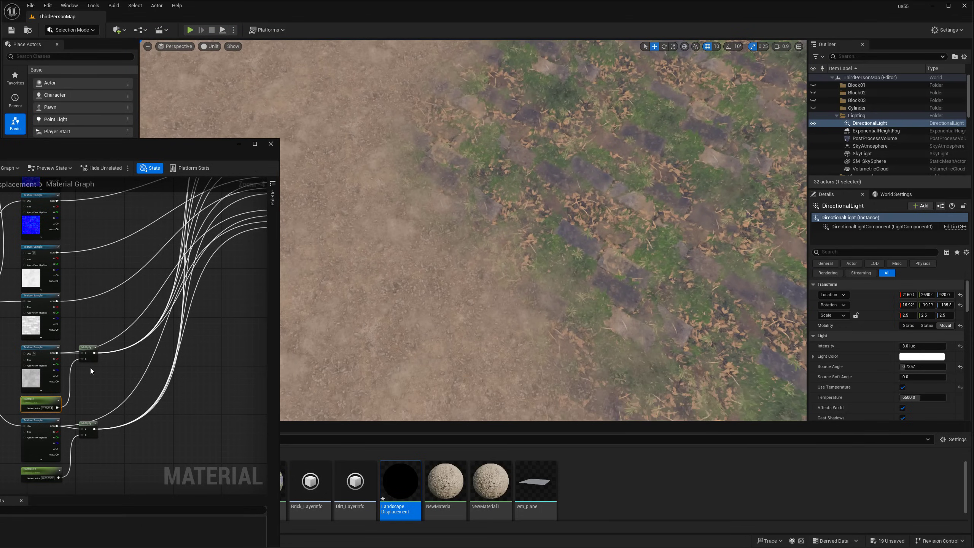
Lower Contrast and Contrast-2 so the dirt covers more of the bricks
{"action": "left_click_drag", "start_coordinate": [97, 154], "coordinate": [146, 59]}
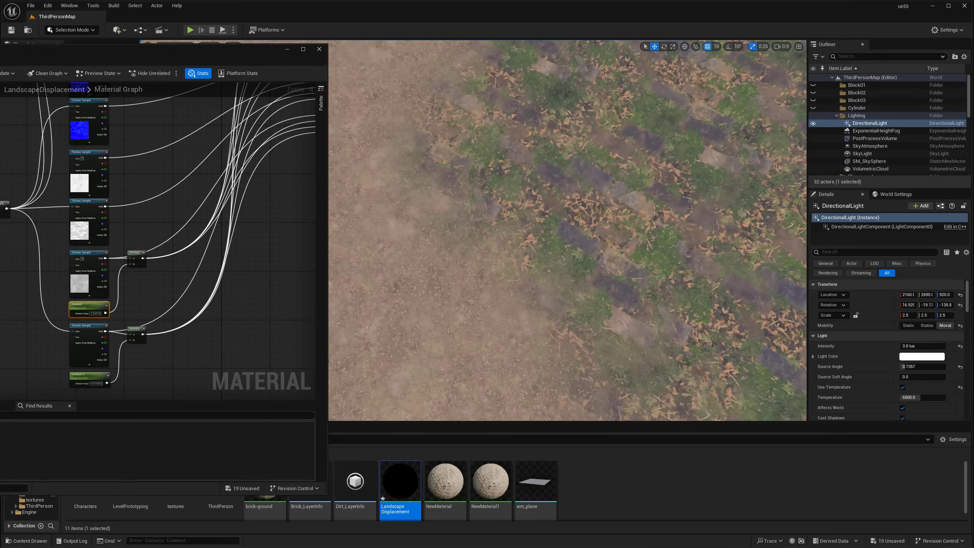
{"action": "left_click_drag", "start_coordinate": [96, 313], "coordinate": [73, 314]}
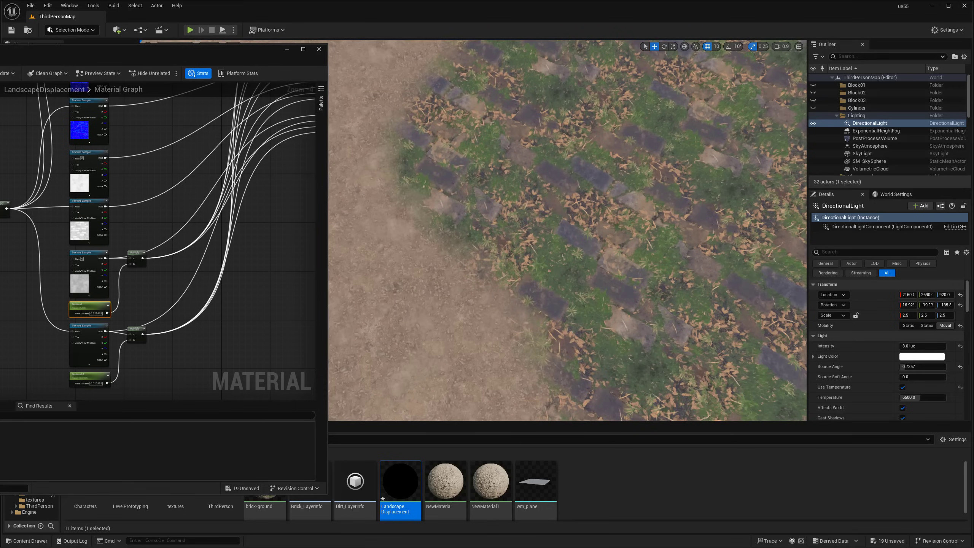
{"action": "left_click", "coordinate": [82, 375]}
{"action": "mouse_move", "coordinate": [96, 383]}
{"action": "left_mouse_down"}
{"action": "mouse_move", "coordinate": [85, 383]}
{"action": "mouse_move", "coordinate": [97, 383]}
{"action": "left_mouse_up"}
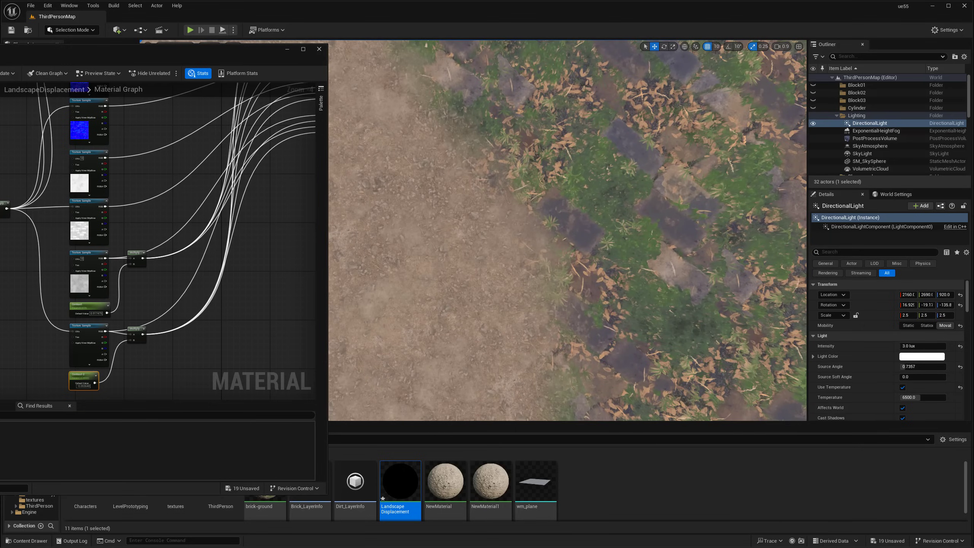
{"action": "left_click_drag", "start_coordinate": [83, 386], "coordinate": [74, 386]}
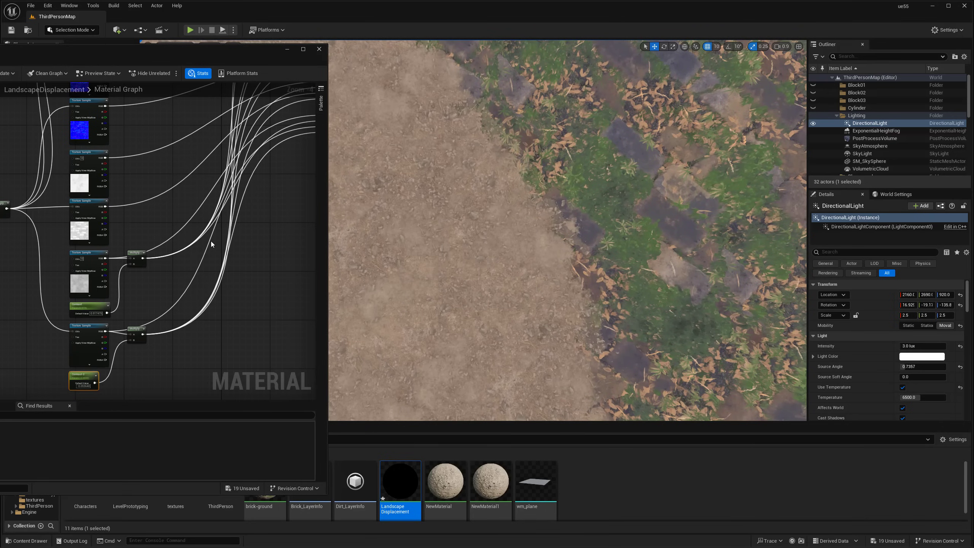
Settle Contrast at about 1.88, then close the Material Editor
{"action": "right_click_drag", "start_coordinate": [206, 243], "coordinate": [142, 276]}
{"action": "right_click_drag", "start_coordinate": [86, 312], "coordinate": [152, 262]}
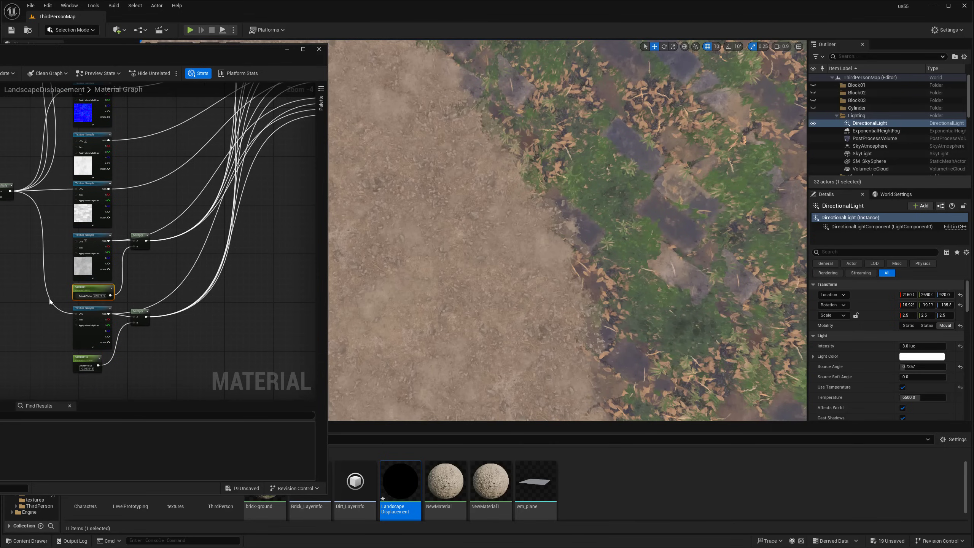
{"action": "mouse_move", "coordinate": [99, 295]}
{"action": "left_mouse_down"}
{"action": "mouse_move", "coordinate": [83, 295]}
{"action": "mouse_move", "coordinate": [104, 296]}
{"action": "left_mouse_up"}
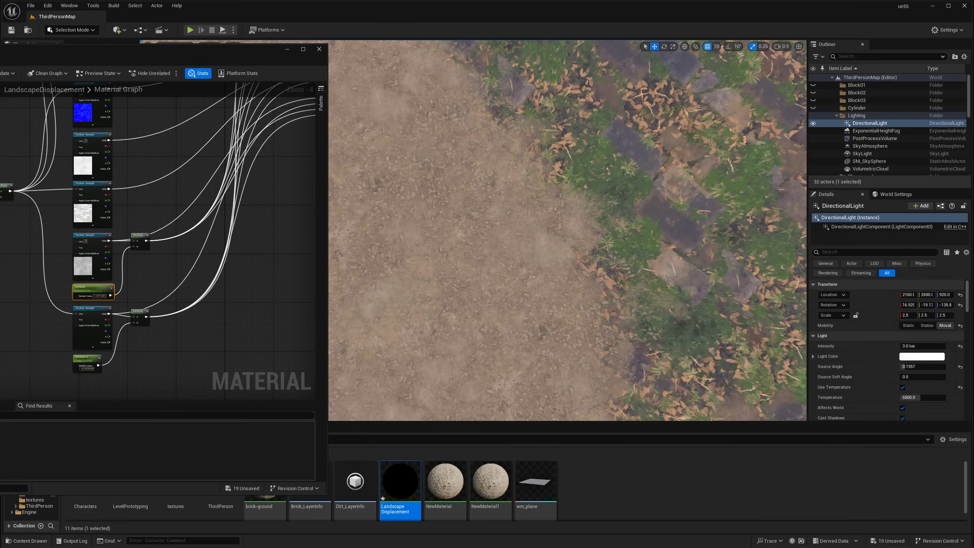
{"action": "left_click_drag", "start_coordinate": [99, 296], "coordinate": [99, 296]}
{"action": "mouse_move", "coordinate": [601, 287]}
{"action": "right_mouse_down"}
{"action": "mouse_move", "coordinate": [607, 275]}
{"action": "mouse_move", "coordinate": [595, 270]}
{"action": "right_mouse_up"}
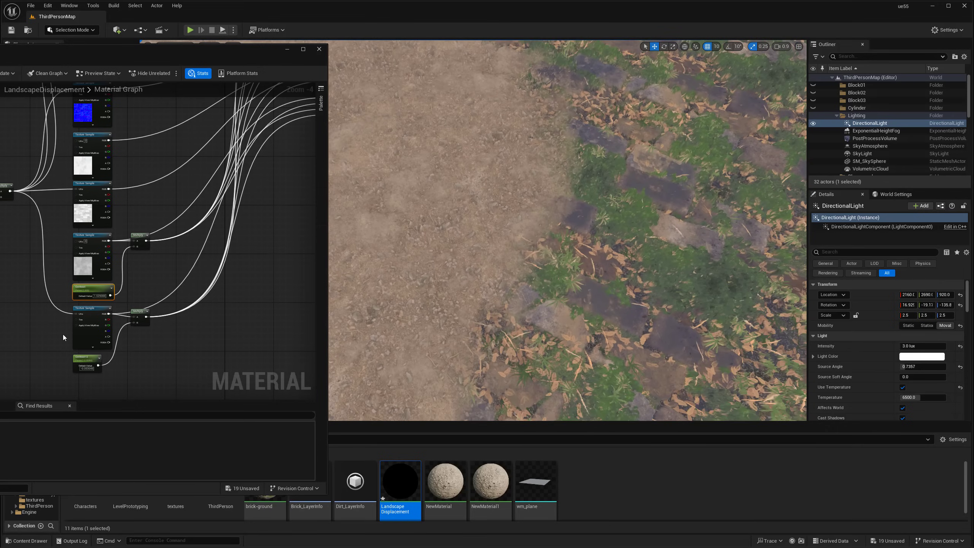
{"action": "left_click_drag", "start_coordinate": [98, 295], "coordinate": [94, 295]}
{"action": "right_click_drag", "start_coordinate": [515, 265], "coordinate": [636, 265]}
{"action": "right_click_drag", "start_coordinate": [512, 296], "coordinate": [537, 284]}
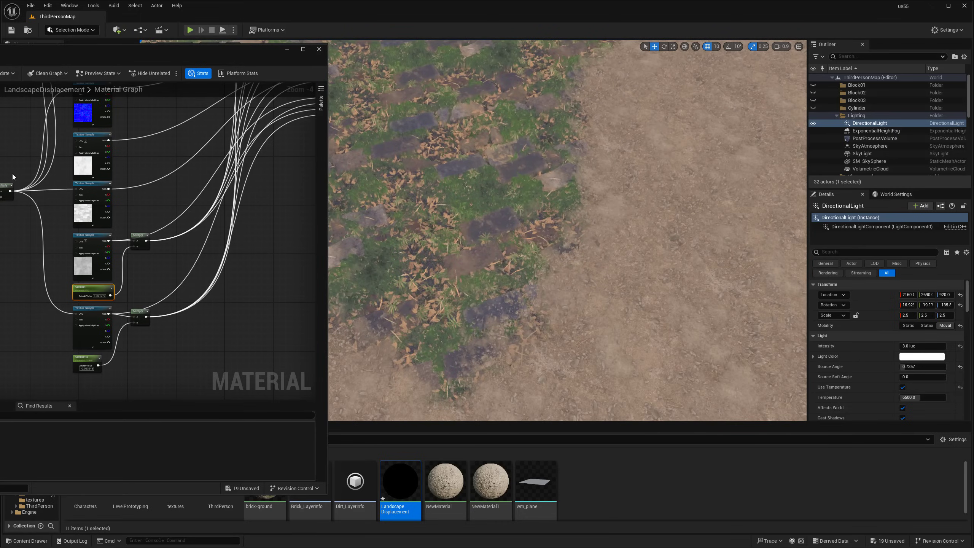
{"action": "right_click_drag", "start_coordinate": [14, 272], "coordinate": [45, 288]}
{"action": "left_click", "coordinate": [319, 49]}
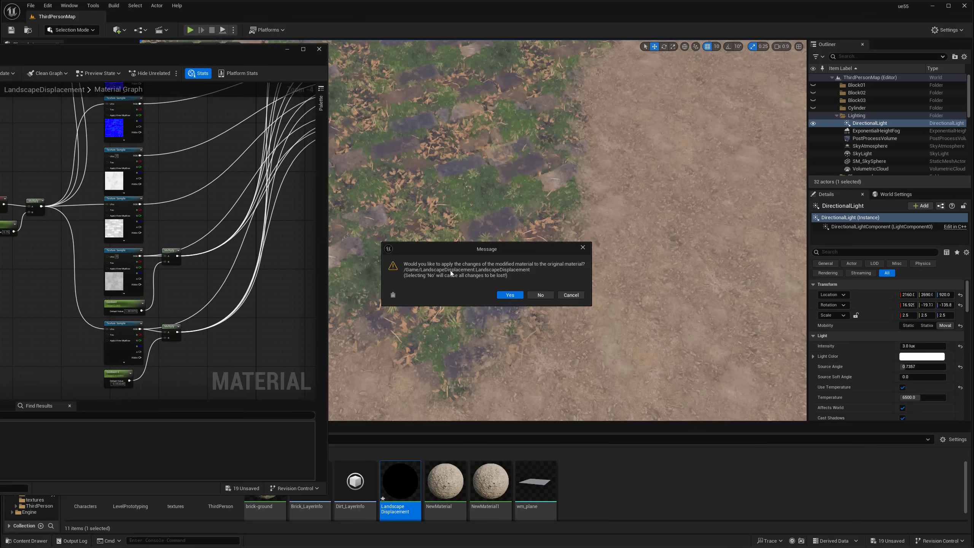
Apply the changes to the original material and switch the viewport back to Lit
{"action": "left_click", "coordinate": [509, 294]}
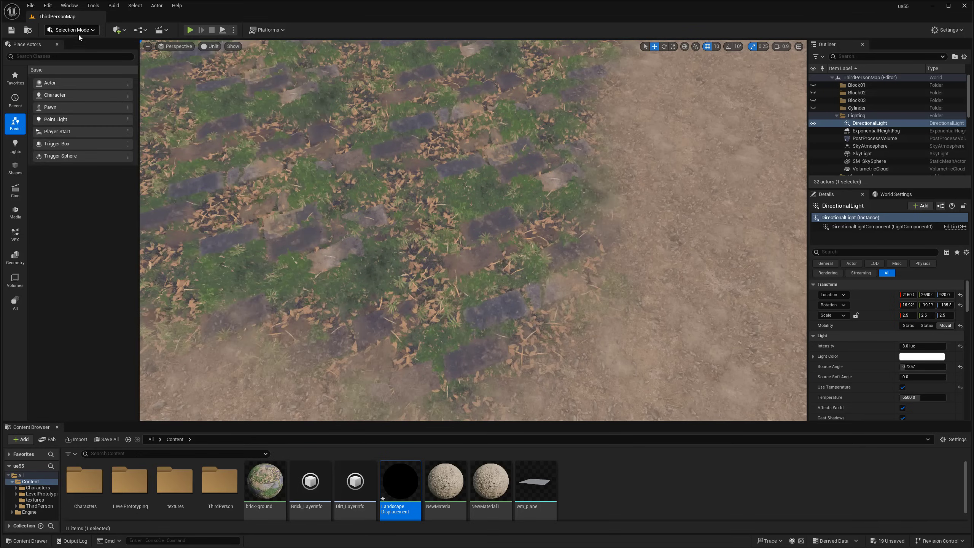
{"action": "left_click", "coordinate": [78, 33]}
{"action": "left_click", "coordinate": [219, 46]}
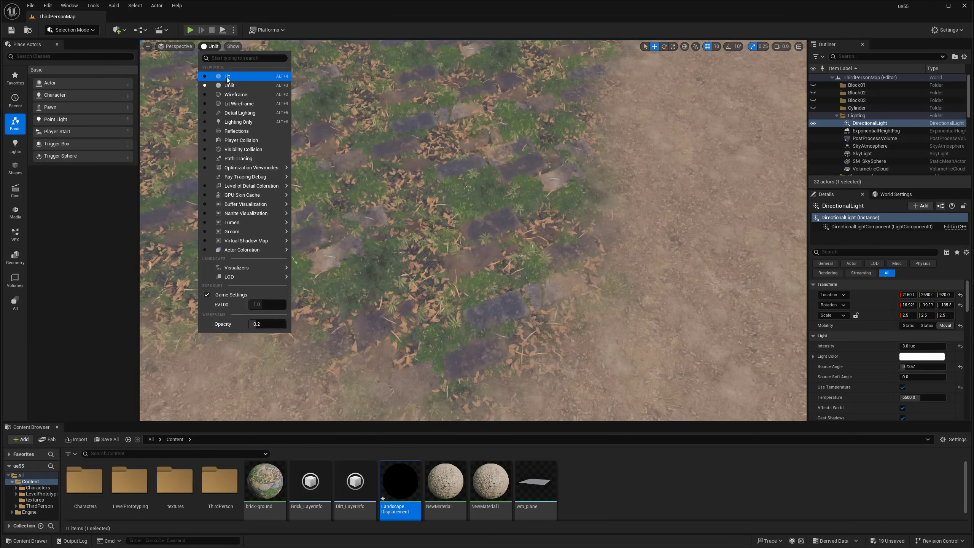
{"action": "left_click", "coordinate": [227, 77]}
Fly the camera around the lit landscape of mossy bricks spreading across the dirt
{"action": "right_click_drag", "start_coordinate": [383, 238], "coordinate": [288, 245]}
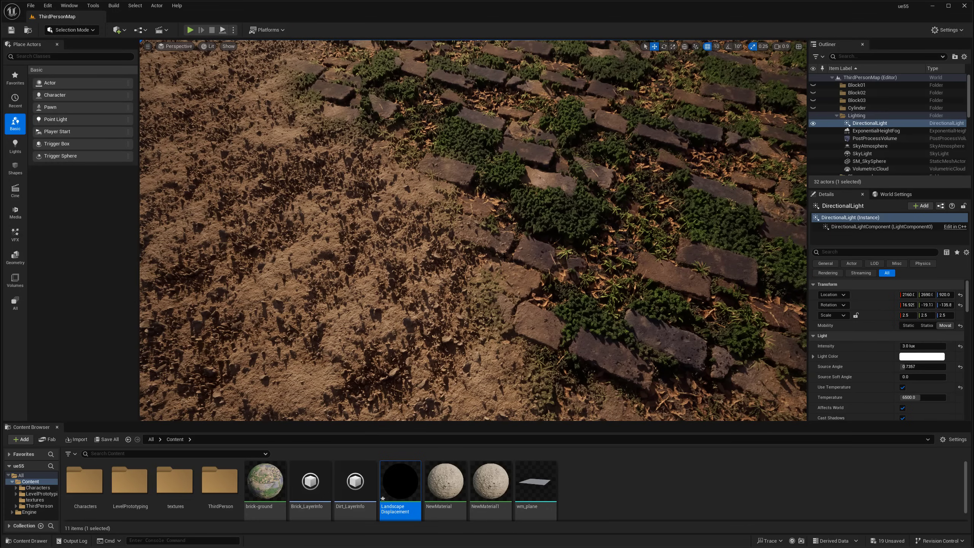
{"action": "right_click_drag", "start_coordinate": [474, 230], "coordinate": [445, 223]}
{"action": "right_click_drag", "start_coordinate": [531, 268], "coordinate": [506, 245]}
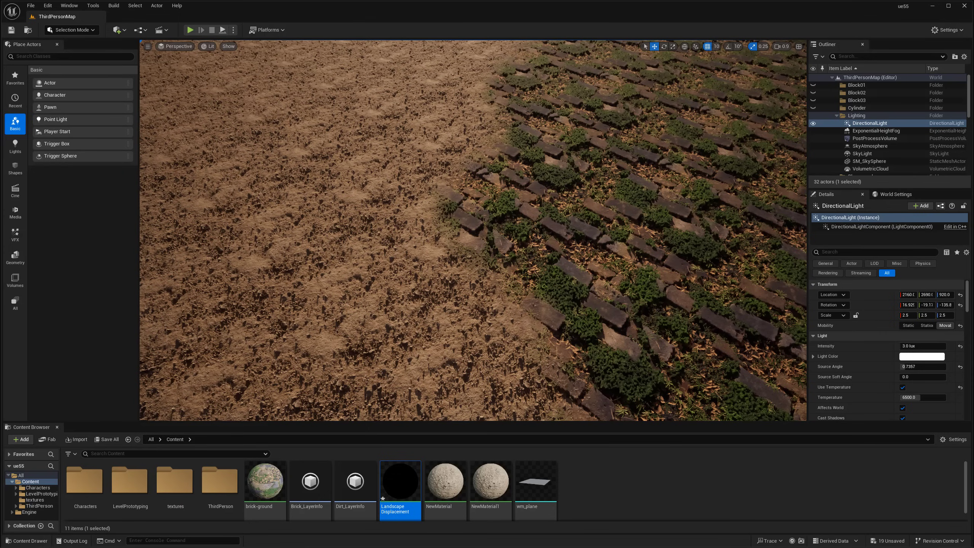
{"action": "right_click_drag", "start_coordinate": [579, 271], "coordinate": [550, 280]}
{"action": "key", "text": "s"}
{"action": "key", "text": "w"}
{"action": "key", "text": "s"}
{"action": "key", "text": "w"}
{"action": "key", "text": "s"}
{"action": "key", "text": "w"}
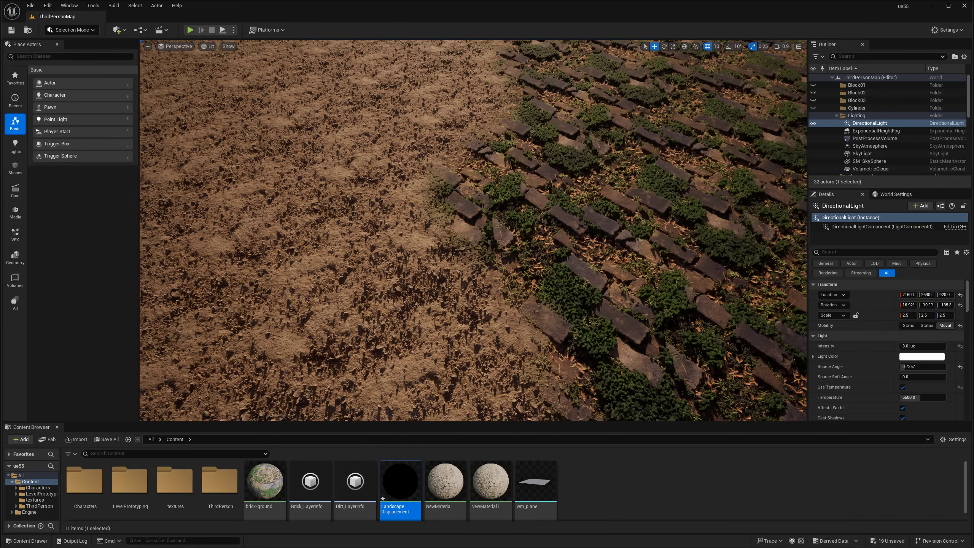
{"action": "key", "text": "s"}
{"action": "mouse_move", "coordinate": [459, 245]}
{"action": "right_mouse_down"}
{"action": "mouse_move", "coordinate": [476, 245]}
{"action": "mouse_move", "coordinate": [460, 245]}
{"action": "right_mouse_up"}
{"action": "key", "text": "w"}
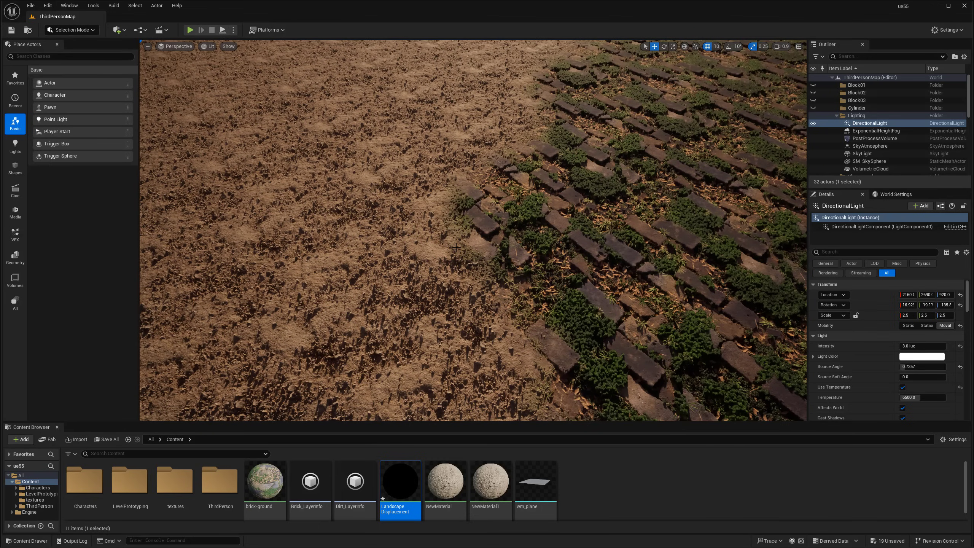